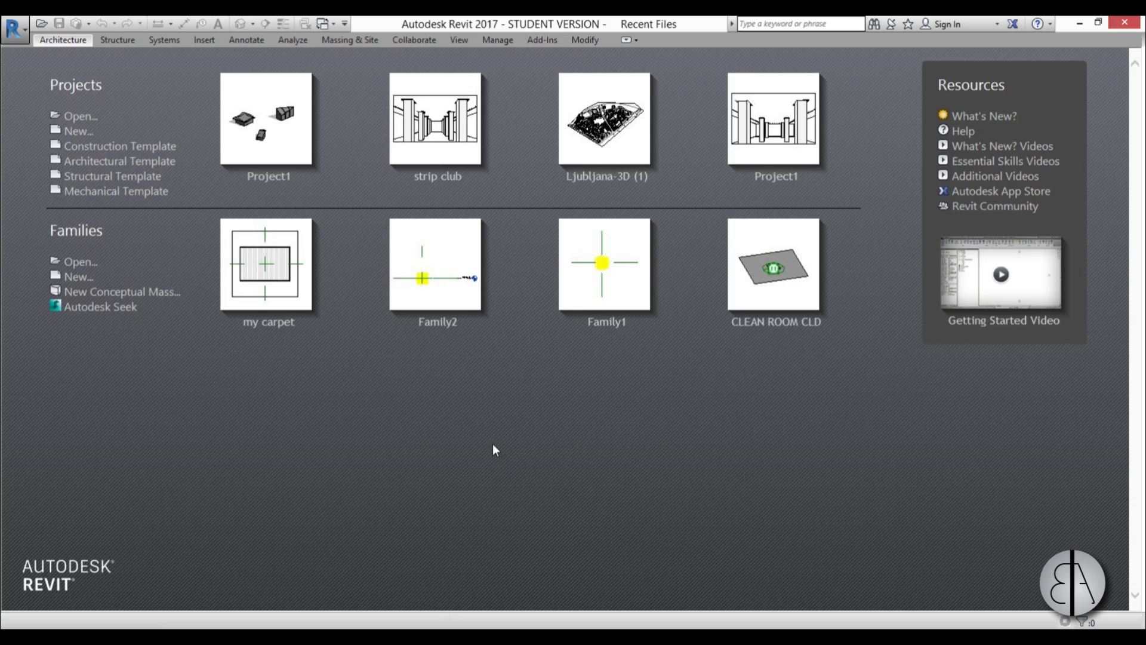
Create a project from the Architectural Template and set its length units to centimeters
{"action": "left_click", "coordinate": [126, 161]}
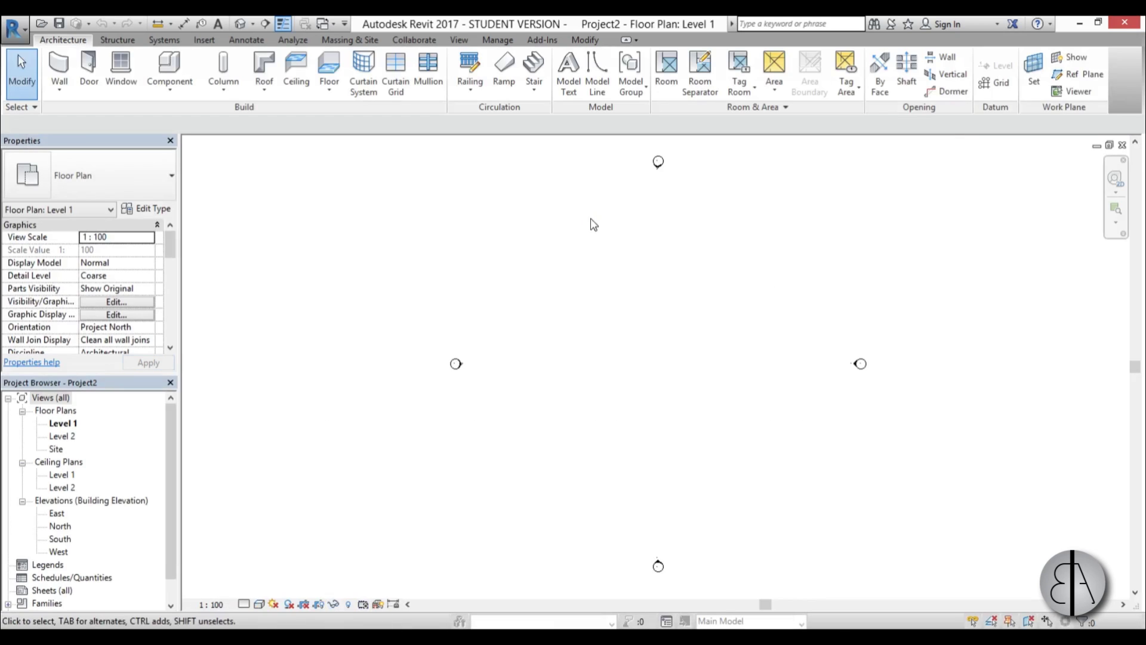
{"action": "key", "text": "u"}
{"action": "key", "text": "n"}
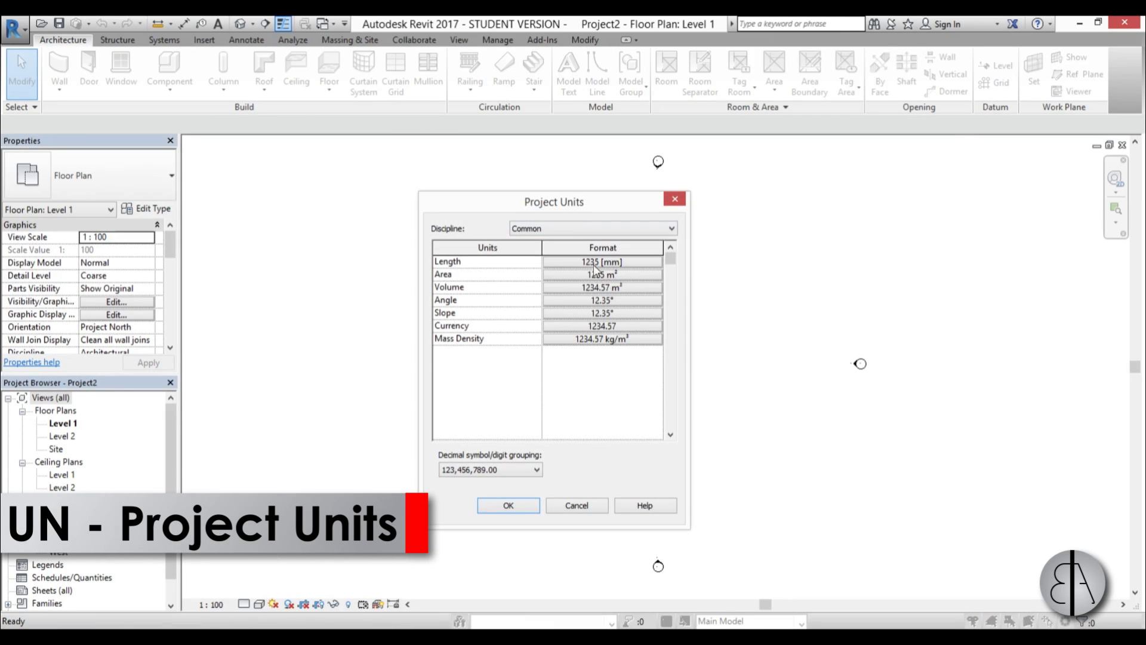
{"action": "left_click", "coordinate": [602, 261]}
{"action": "left_click", "coordinate": [503, 290]}
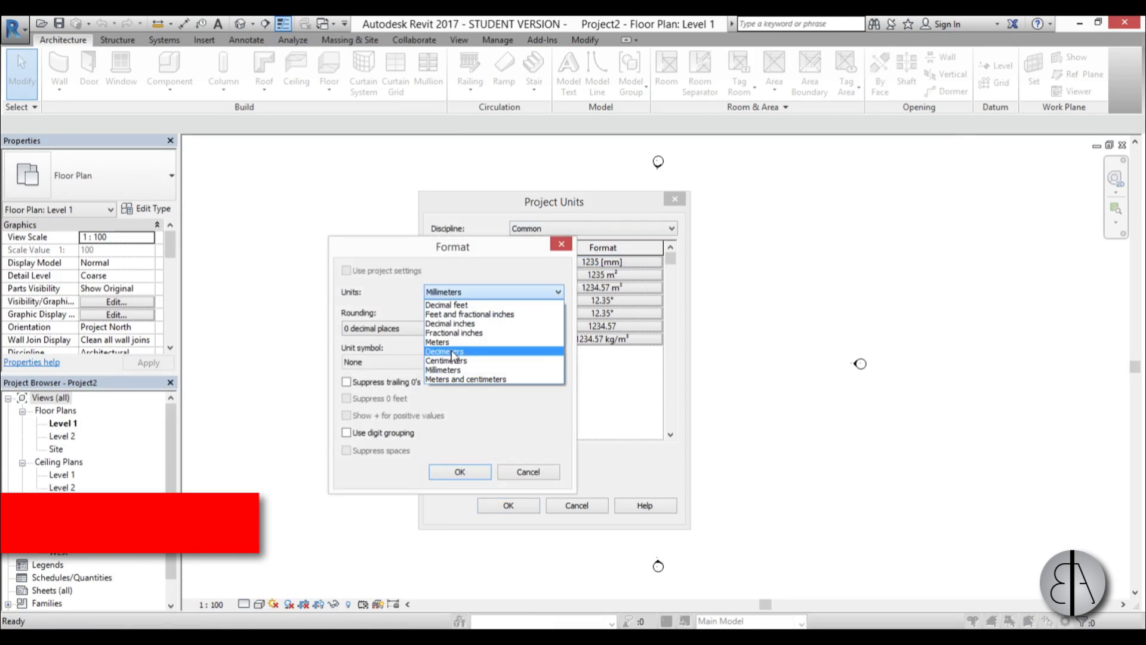
{"action": "left_click", "coordinate": [457, 370]}
{"action": "left_click", "coordinate": [460, 471]}
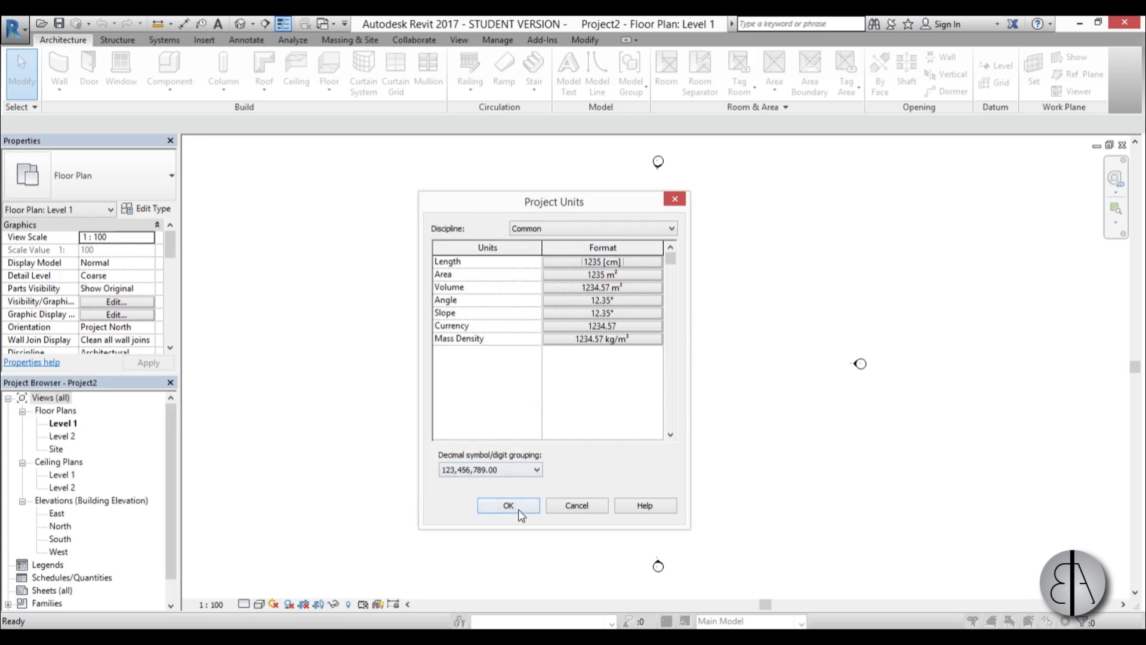
{"action": "left_click", "coordinate": [508, 505]}
In the South elevation, set the elevation of Level 2 to 350 cm
{"action": "middle_click_drag", "start_coordinate": [692, 357], "coordinate": [619, 353]}
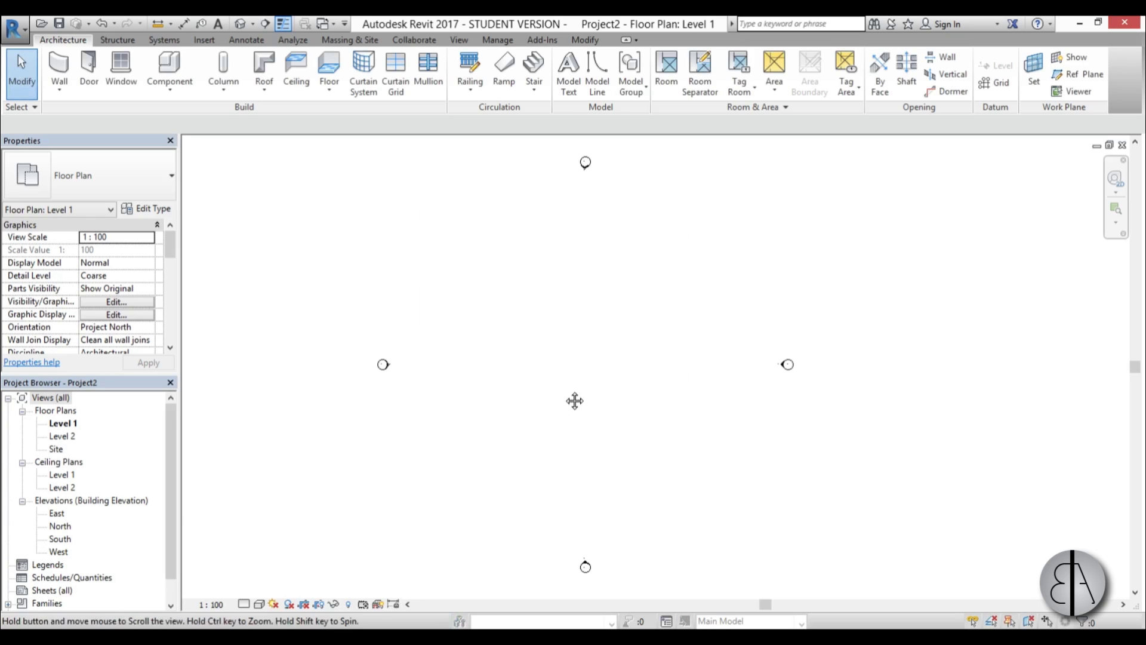
{"action": "double_click", "coordinate": [59, 539]}
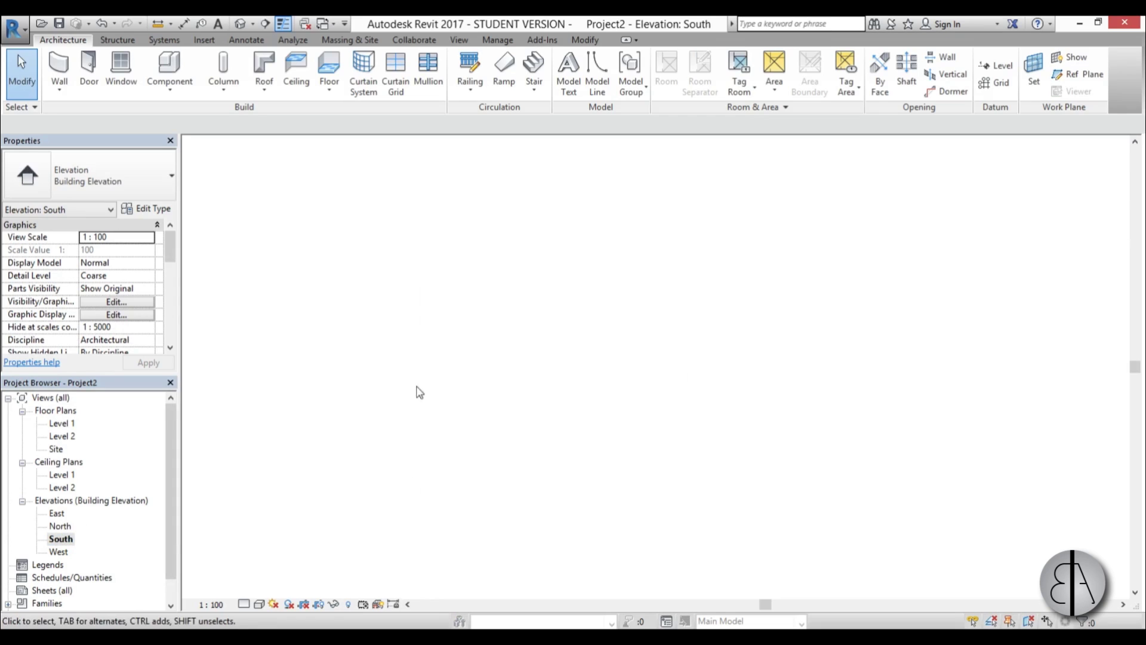
{"action": "scroll", "coordinate": [557, 340], "scroll_direction": "down", "scroll_amount": 2}
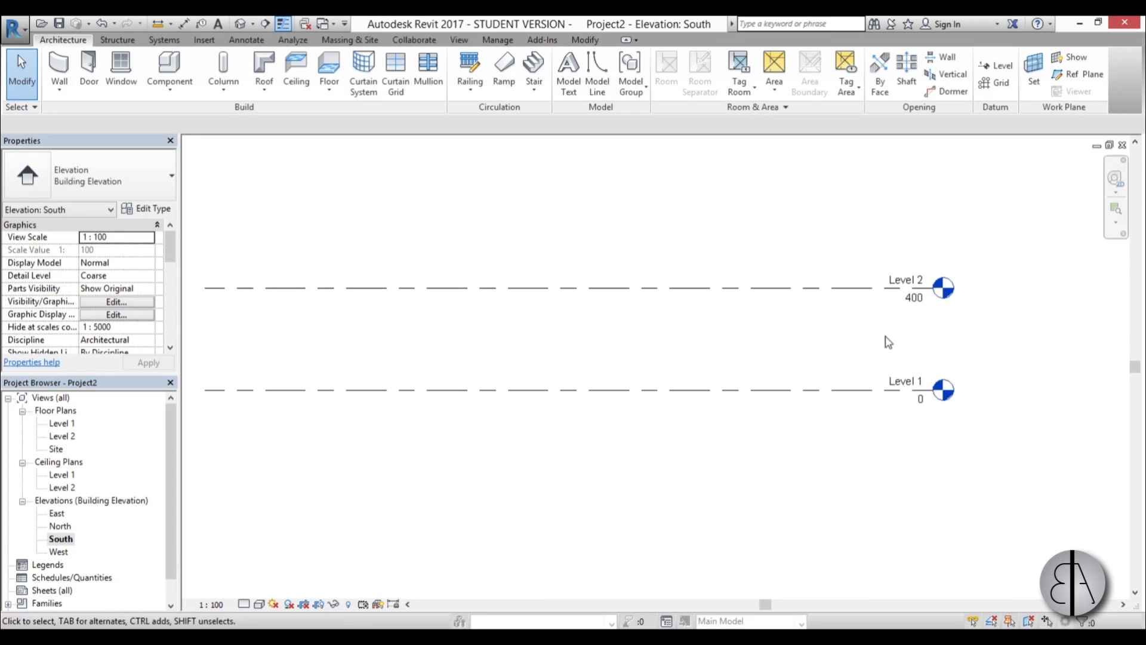
{"action": "left_click", "coordinate": [906, 300]}
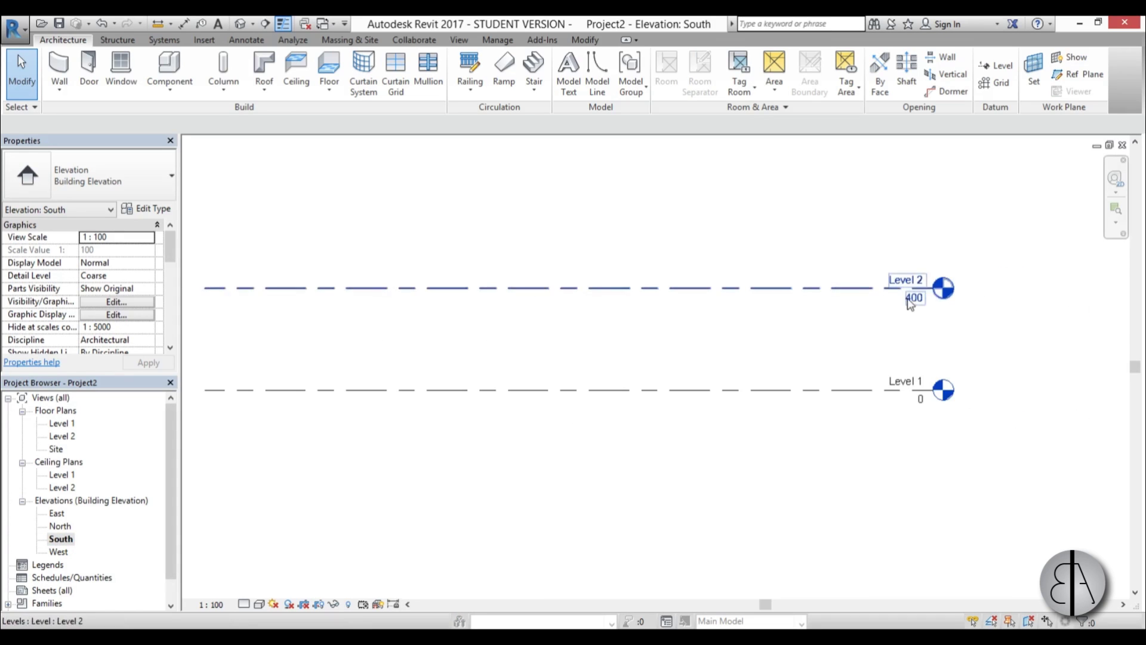
{"action": "left_click", "coordinate": [818, 304]}
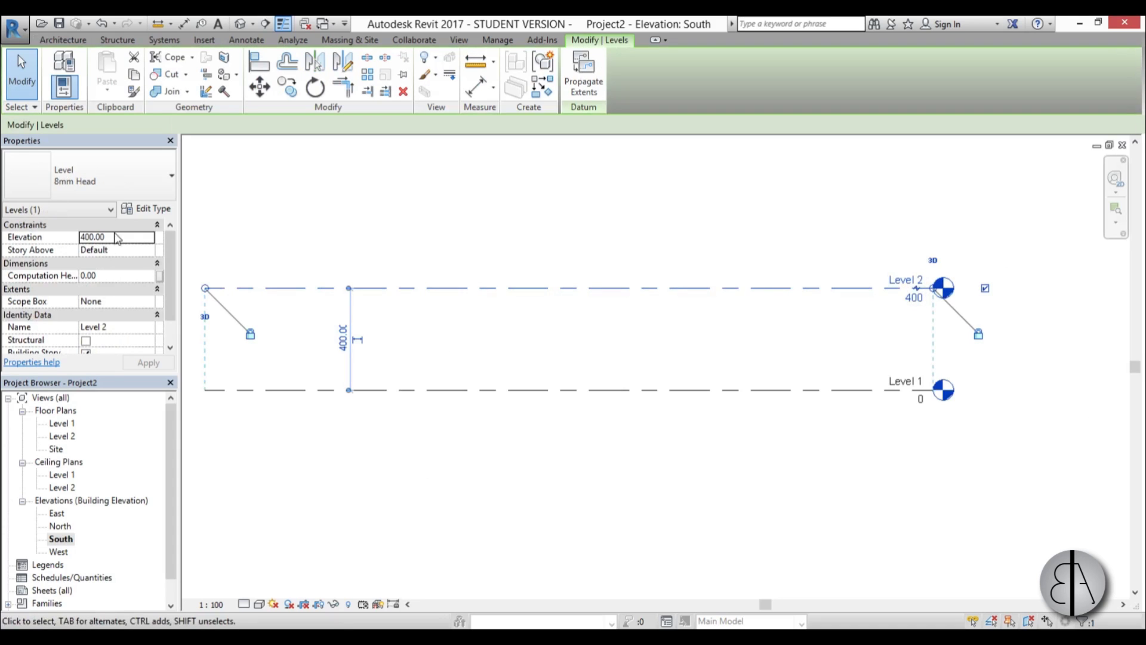
{"action": "left_click", "coordinate": [126, 238]}
{"action": "type", "text": "3"}
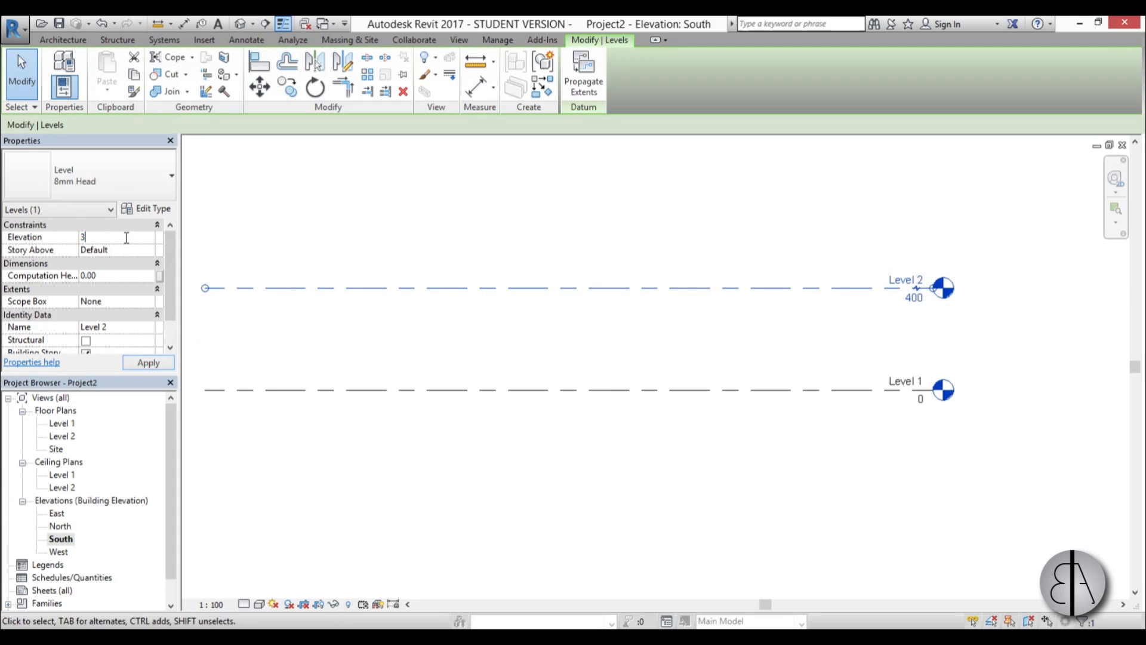
{"action": "type", "text": "50"}
{"action": "left_click", "coordinate": [162, 361]}
{"action": "left_click", "coordinate": [981, 300]}
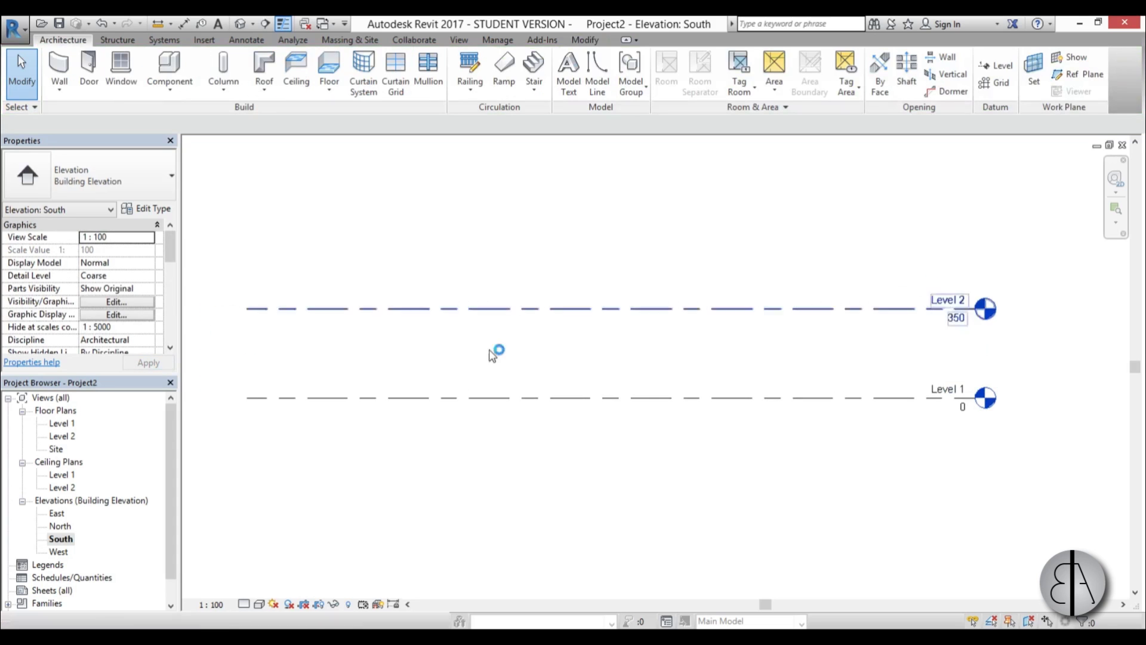
Start a stair in the Level 1 floor plan using the Assembled Stair type Industrial and Assembly
{"action": "middle_click_drag", "start_coordinate": [572, 398], "coordinate": [603, 402]}
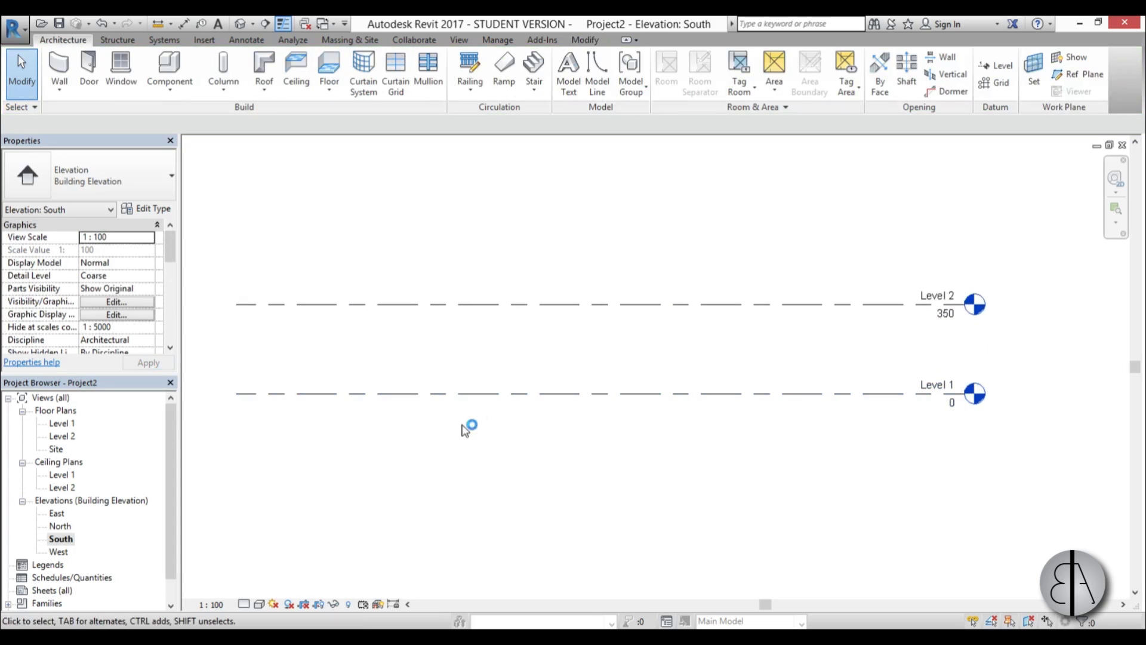
{"action": "double_click", "coordinate": [61, 423]}
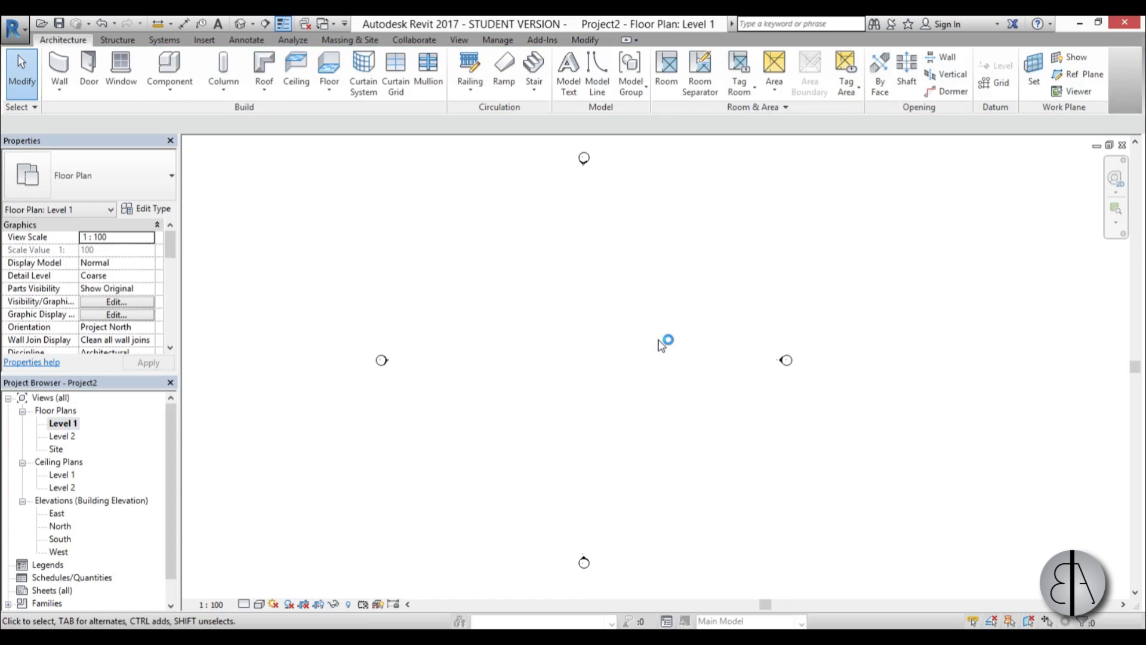
{"action": "scroll", "coordinate": [660, 345], "scroll_direction": "up", "scroll_amount": 1}
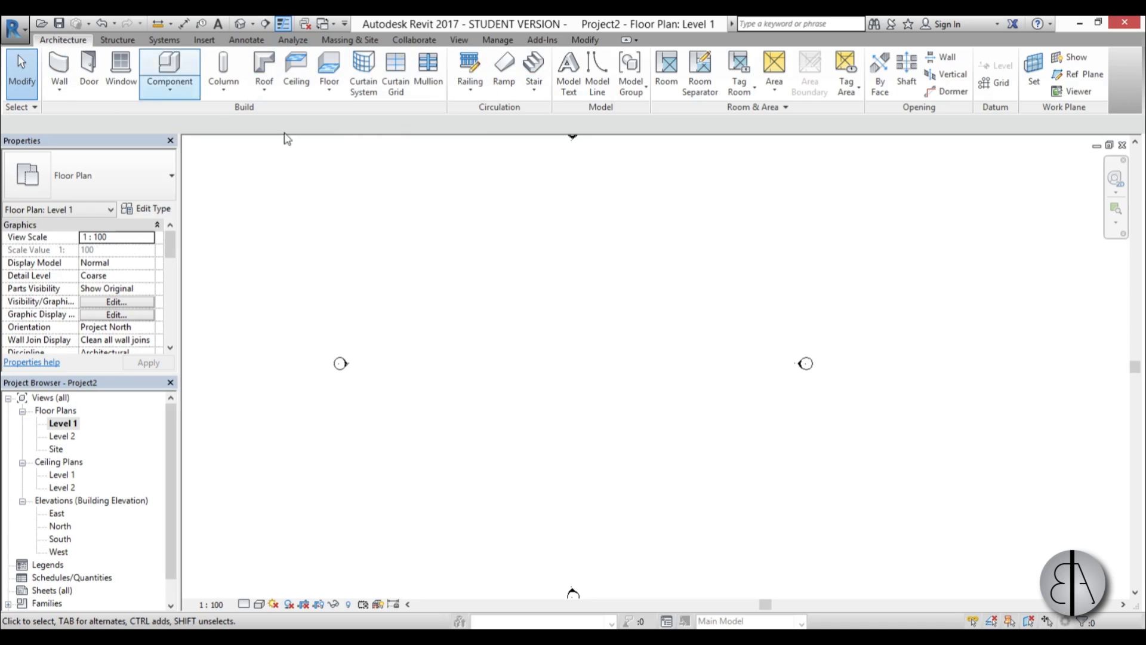
{"action": "left_click", "coordinate": [531, 74]}
{"action": "left_click", "coordinate": [99, 173]}
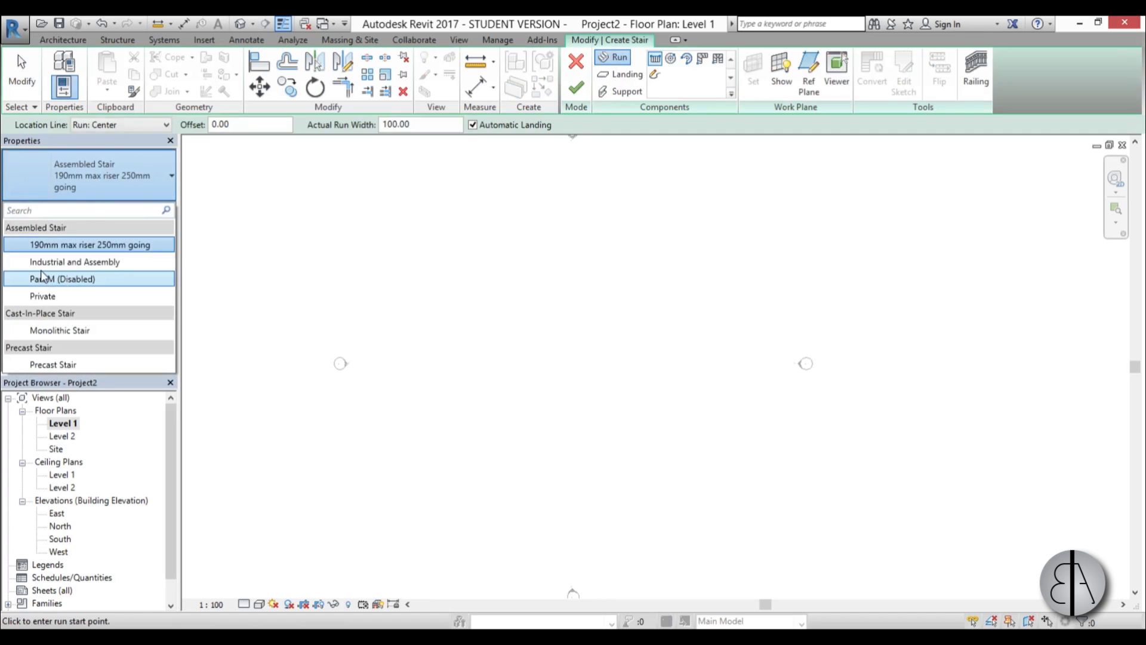
{"action": "left_click", "coordinate": [83, 264]}
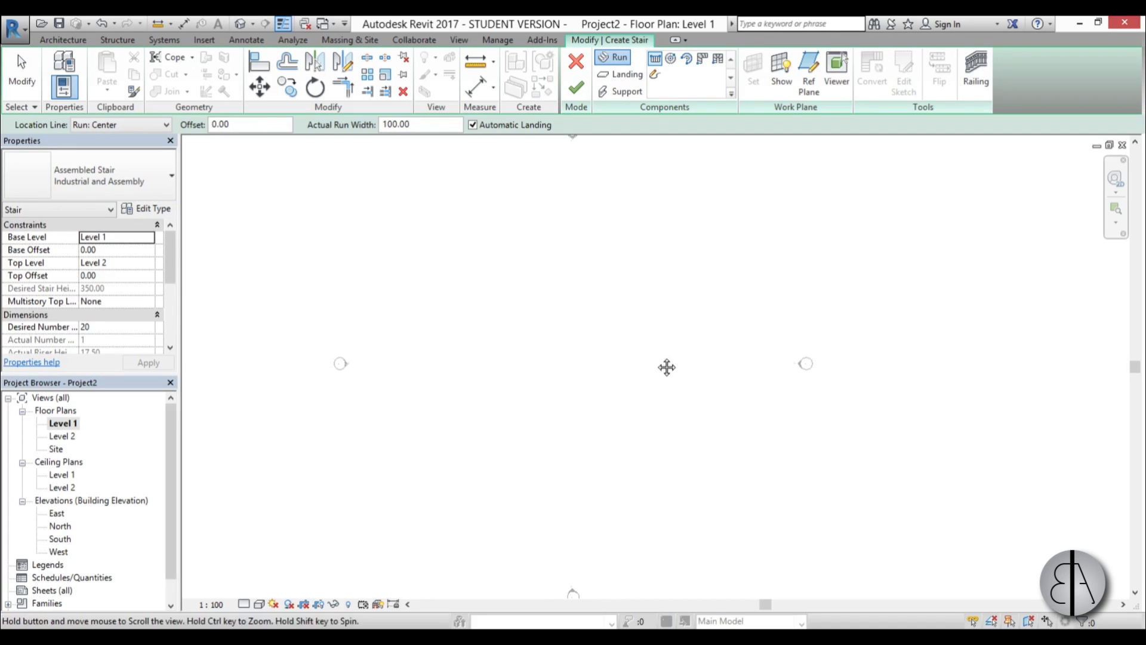
Set the actual run width of the stair to 120 cm
{"action": "middle_click_drag", "start_coordinate": [667, 366], "coordinate": [641, 358]}
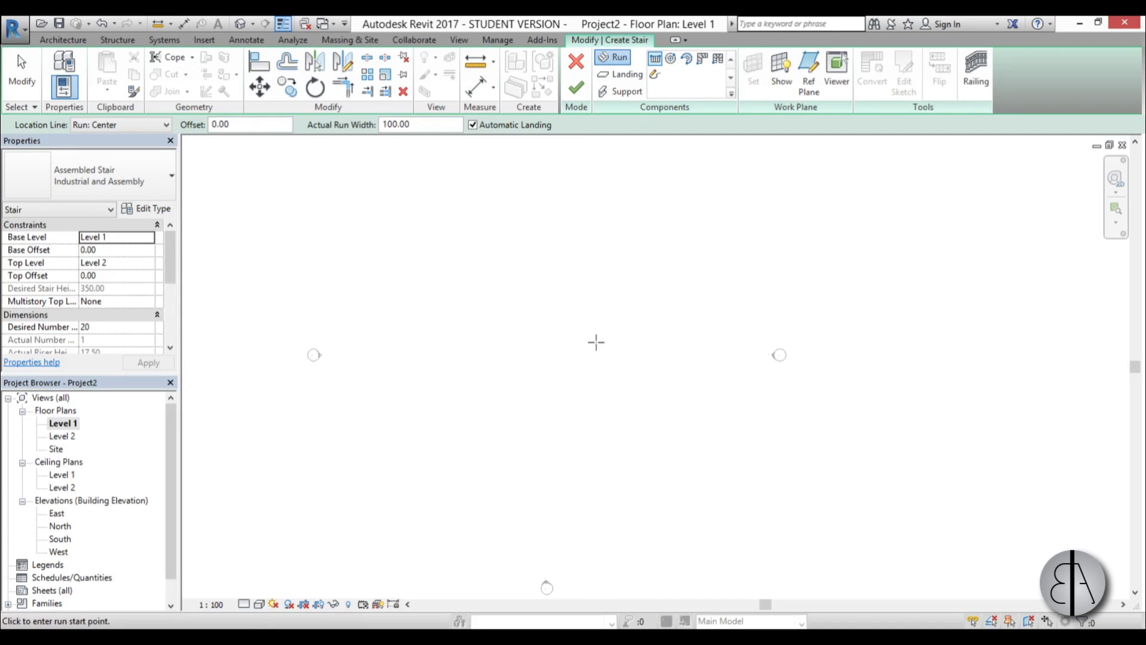
{"action": "left_click", "coordinate": [422, 127]}
{"action": "type", "text": "120"}
{"action": "middle_click_drag", "start_coordinate": [610, 371], "coordinate": [607, 366]}
{"action": "scroll", "coordinate": [591, 336], "scroll_direction": "up", "scroll_amount": 2}
Set the stair's base offset to 17.5 cm above Level 1
{"action": "left_click_drag", "start_coordinate": [167, 259], "coordinate": [167, 286]}
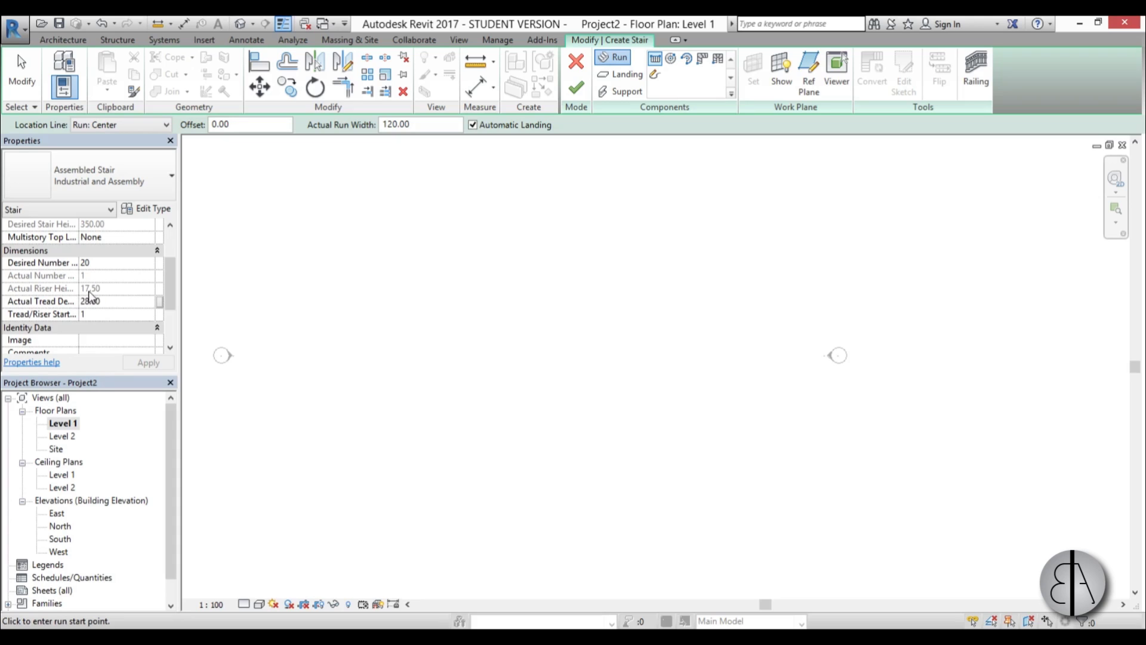
{"action": "scroll", "coordinate": [169, 292], "scroll_direction": "up", "scroll_amount": 1}
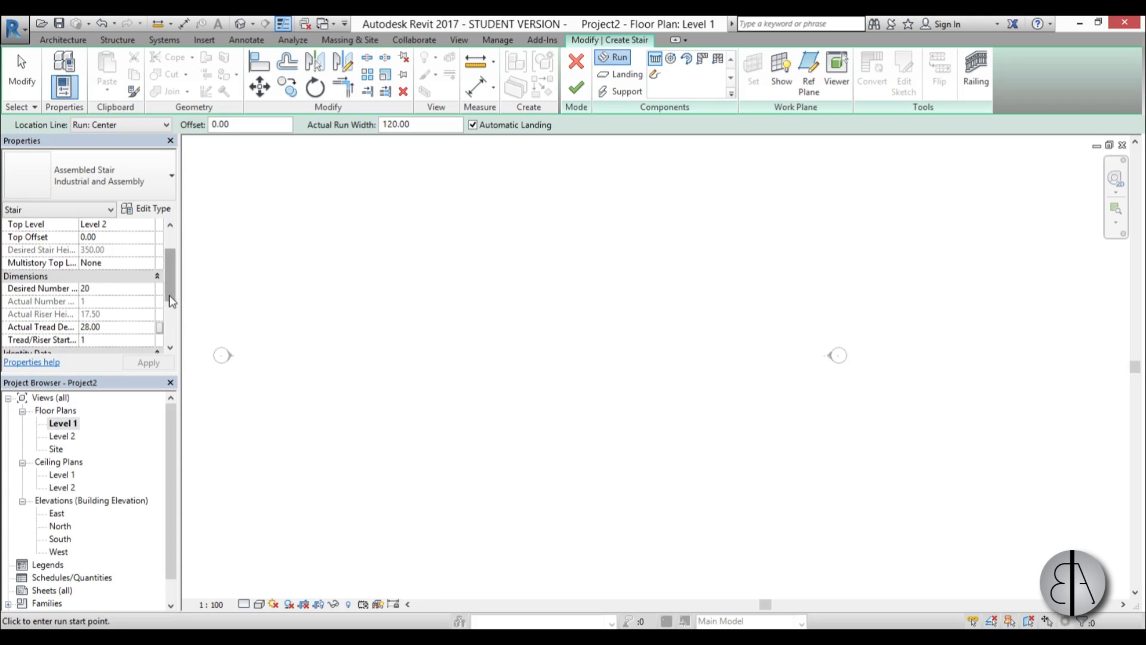
{"action": "scroll", "coordinate": [176, 278], "scroll_direction": "up", "scroll_amount": 1}
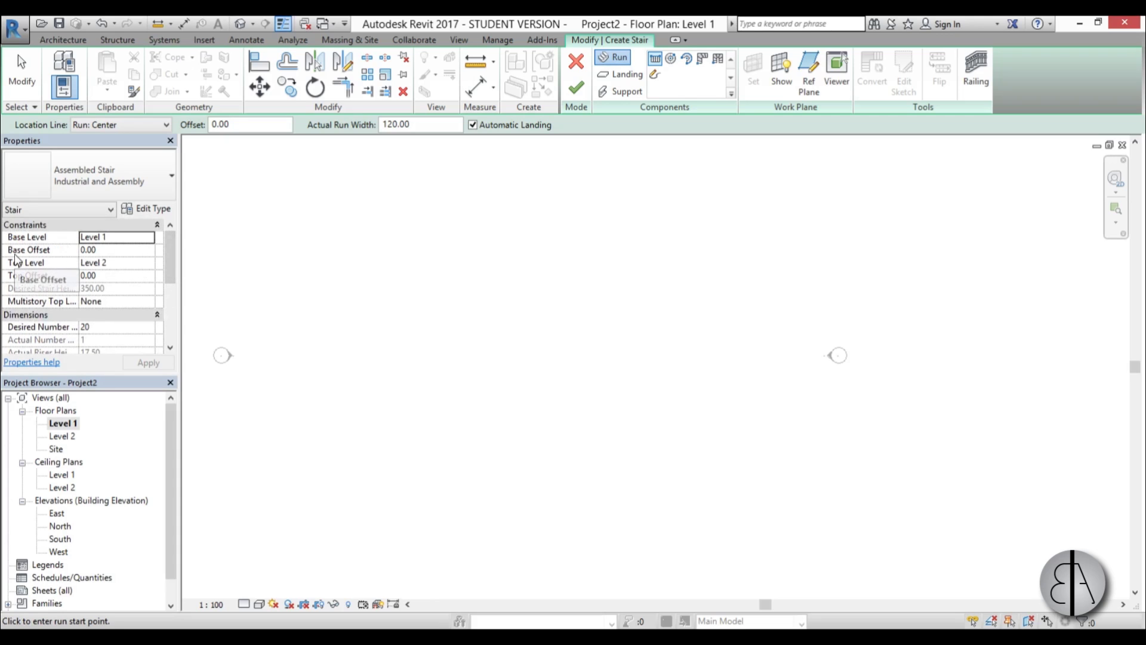
{"action": "left_click", "coordinate": [136, 251]}
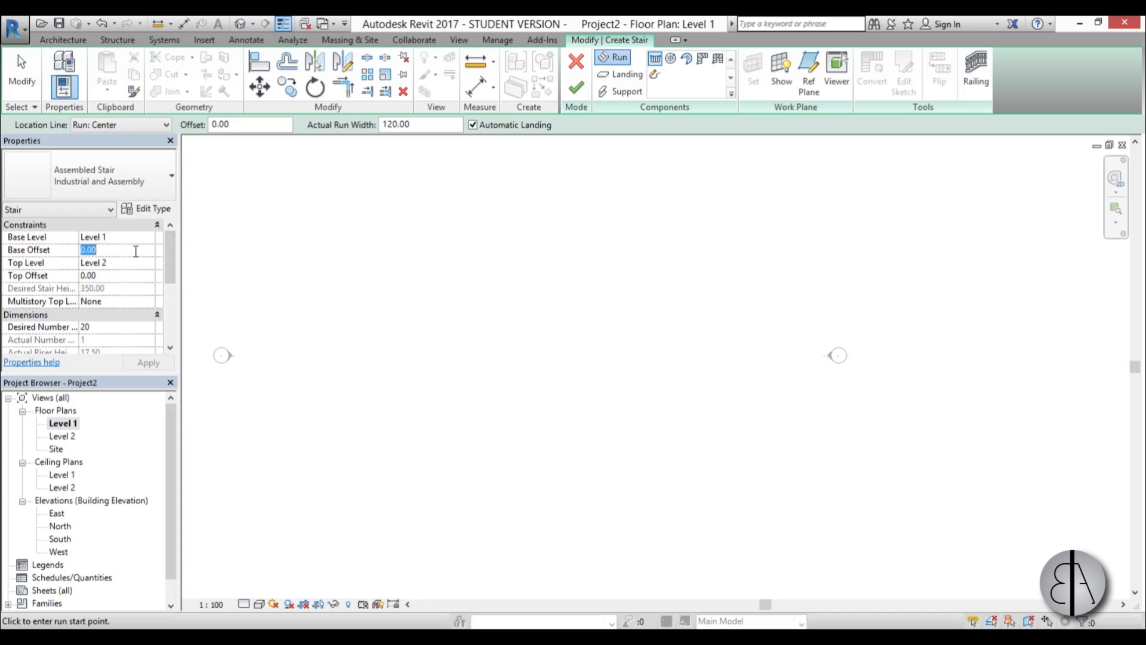
{"action": "type", "text": "17.5"}
{"action": "key", "text": "Return"}
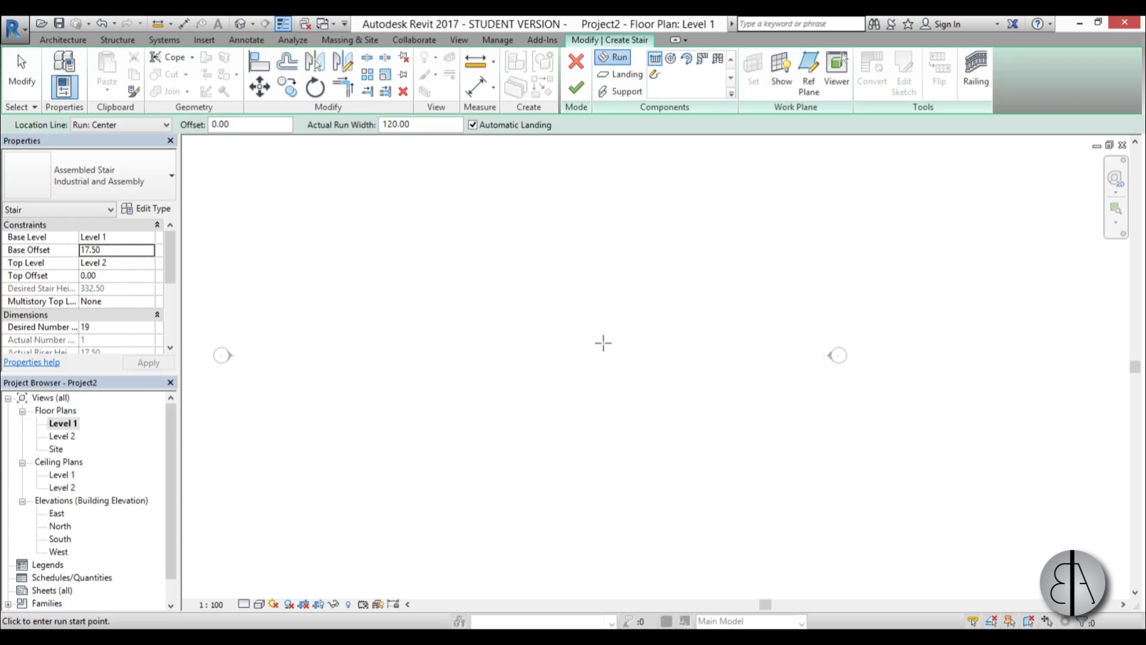
Draw a straight, full-length horizontal stair run of 19 risers between the elevation markers, climbing toward the west
{"action": "left_click", "coordinate": [605, 343]}
{"action": "left_click", "coordinate": [475, 347]}
{"action": "key", "text": "Escape"}
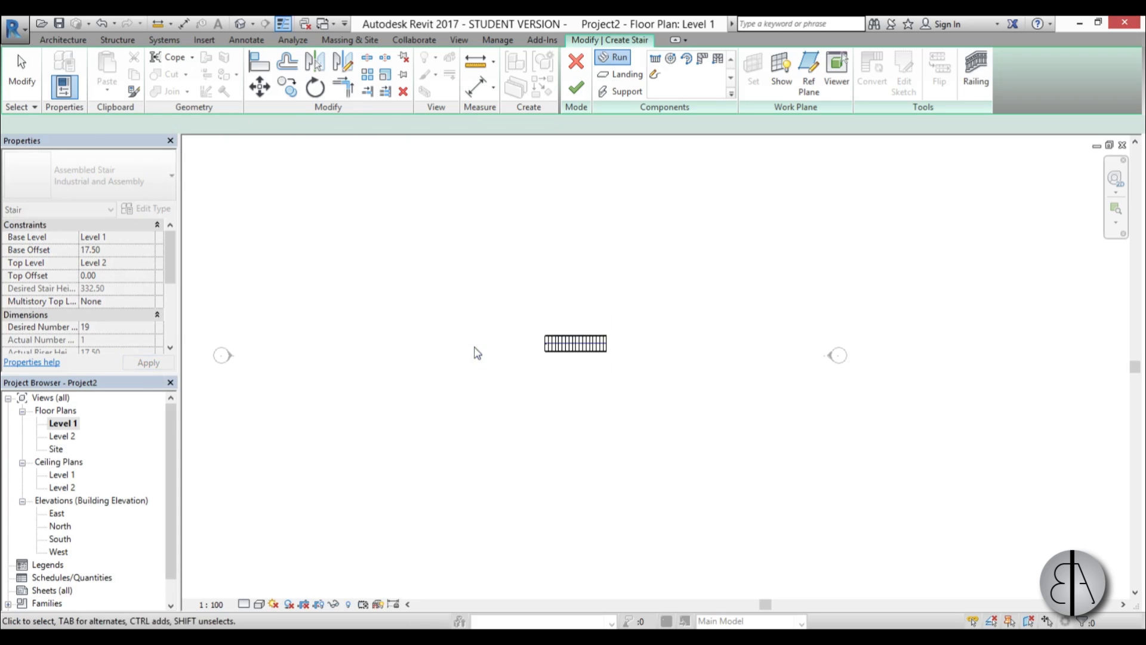
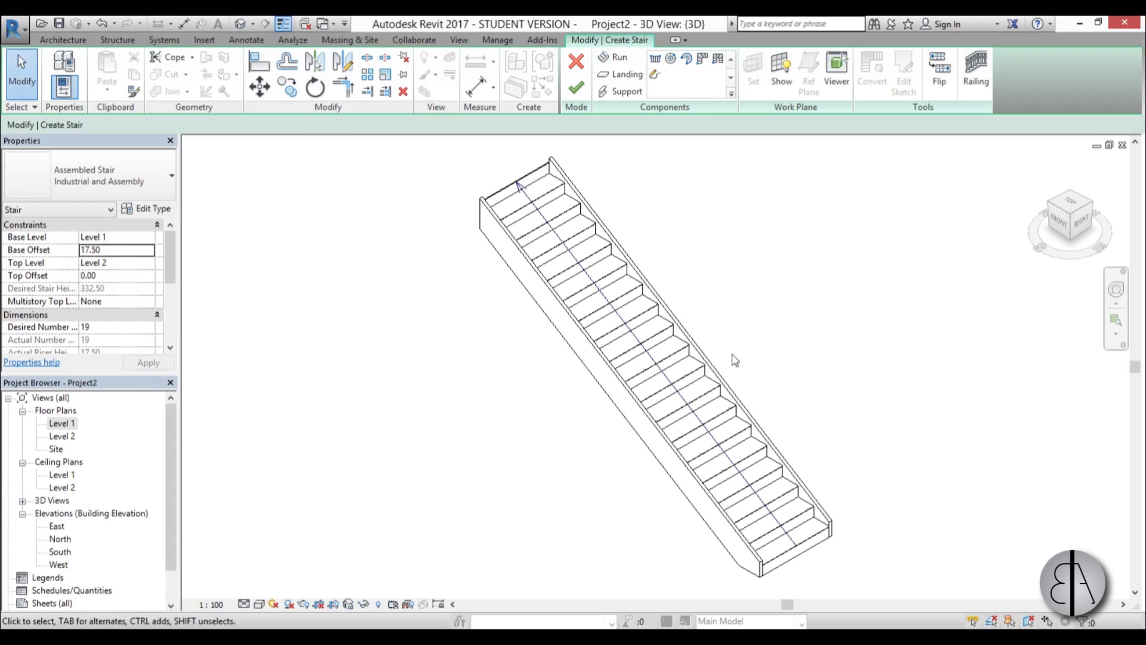
Examine the stair run in the 3D view, including its lowest riser, treads and side stringers
{"action": "scroll", "coordinate": [774, 477], "scroll_direction": "up", "scroll_amount": 3}
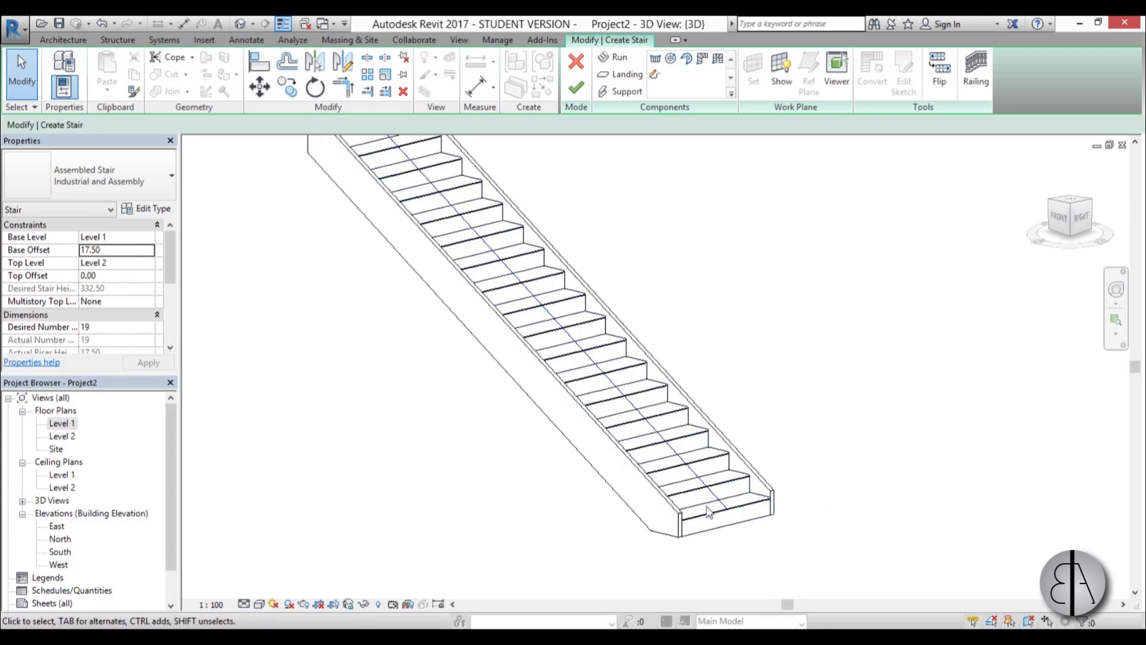
{"action": "scroll", "coordinate": [544, 414], "scroll_direction": "down", "scroll_amount": 1}
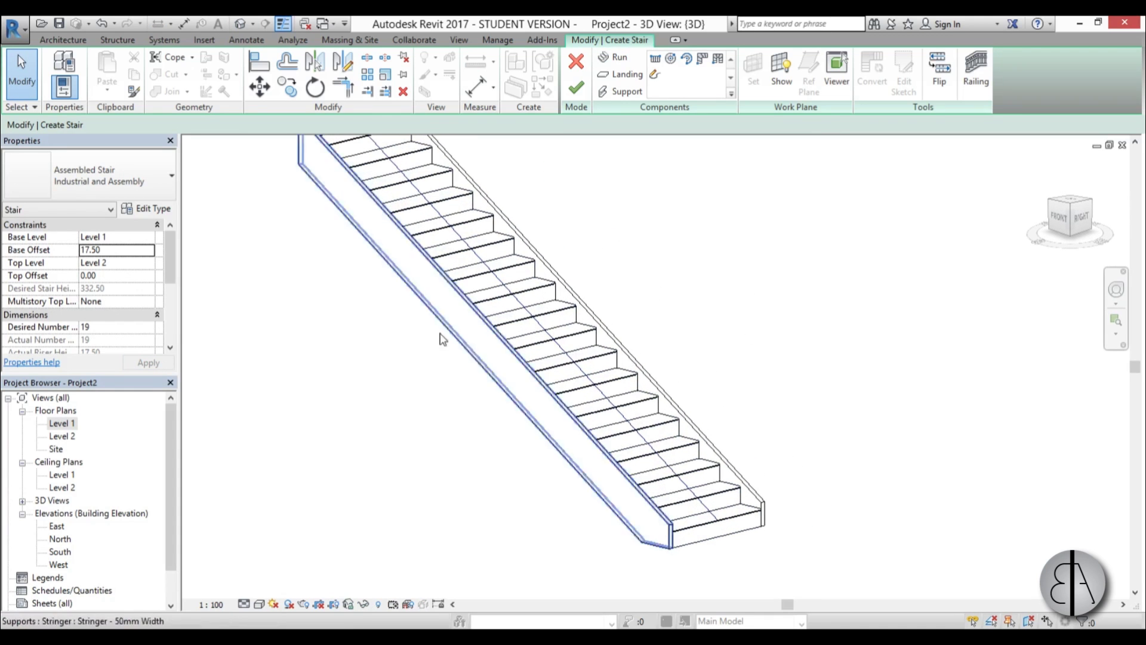
{"action": "middle_click_drag", "start_coordinate": [440, 378], "coordinate": [675, 372]}
{"action": "scroll", "coordinate": [647, 341], "scroll_direction": "down", "scroll_amount": 1}
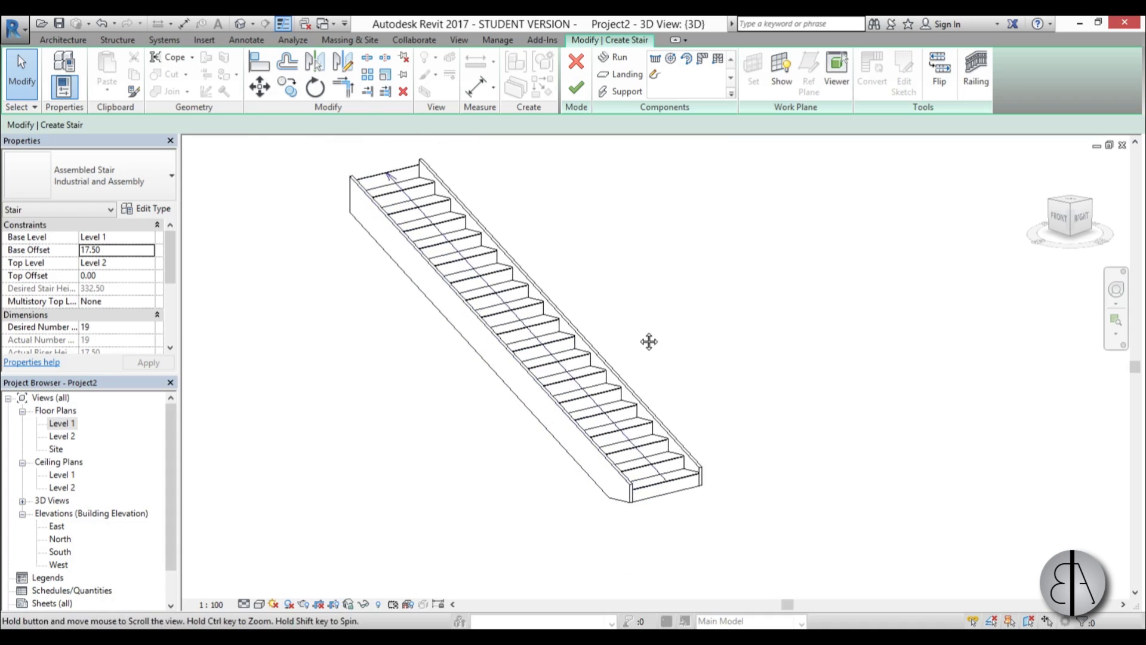
{"action": "scroll", "coordinate": [624, 334], "scroll_direction": "up", "scroll_amount": 2}
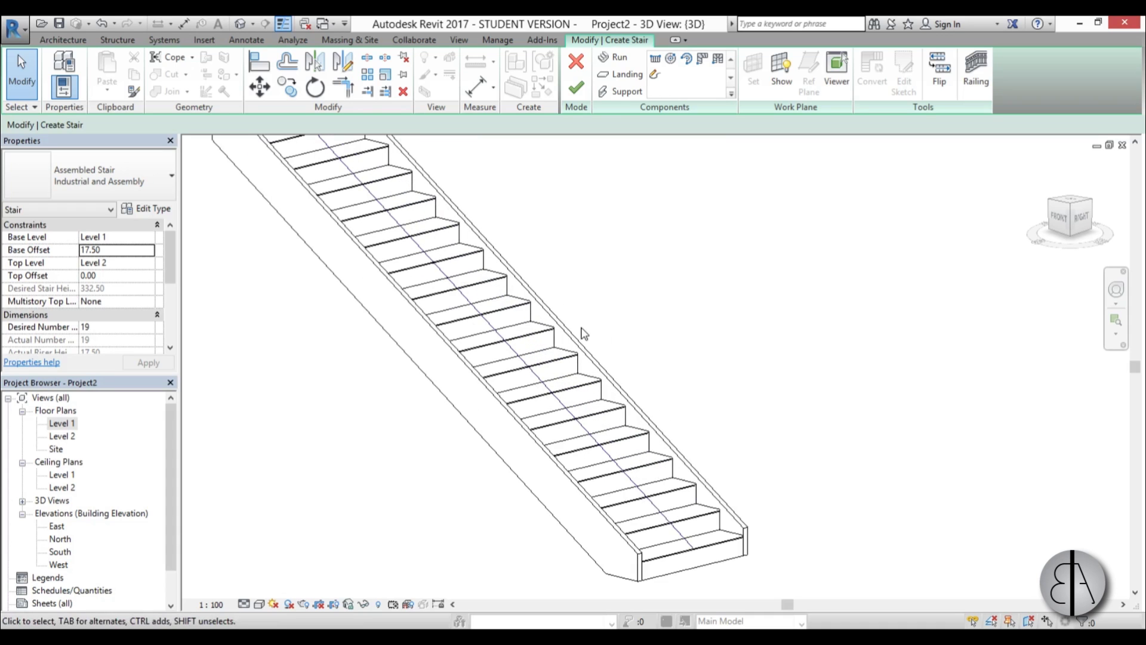
{"action": "scroll", "coordinate": [698, 362], "scroll_direction": "down", "scroll_amount": 1}
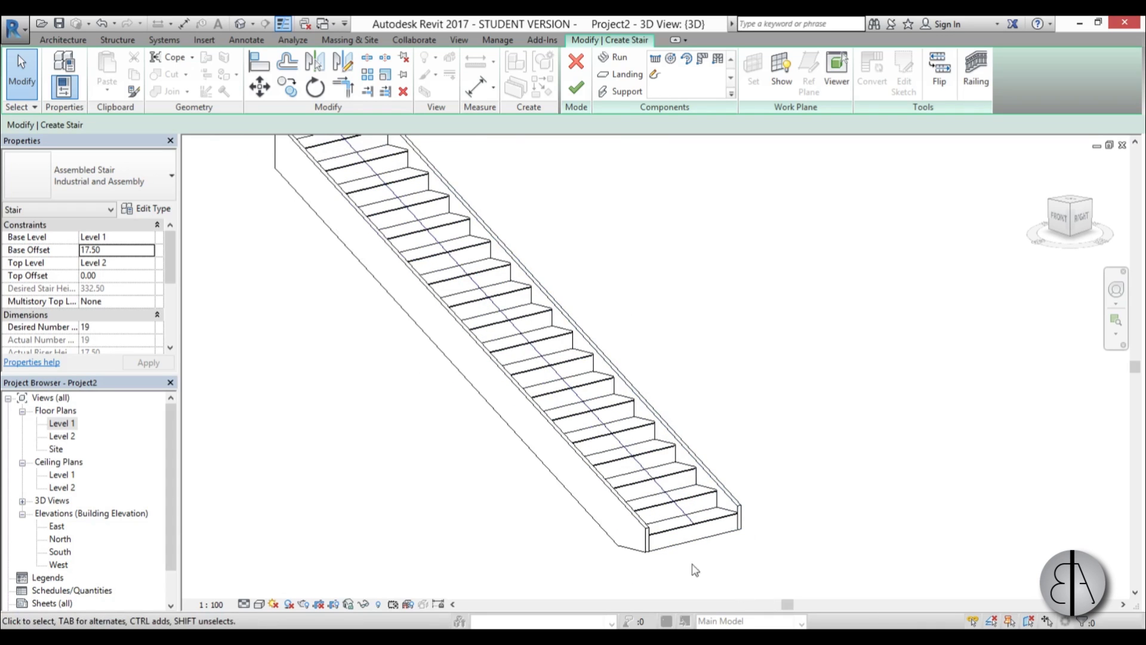
{"action": "scroll", "coordinate": [384, 422], "scroll_direction": "down", "scroll_amount": 1}
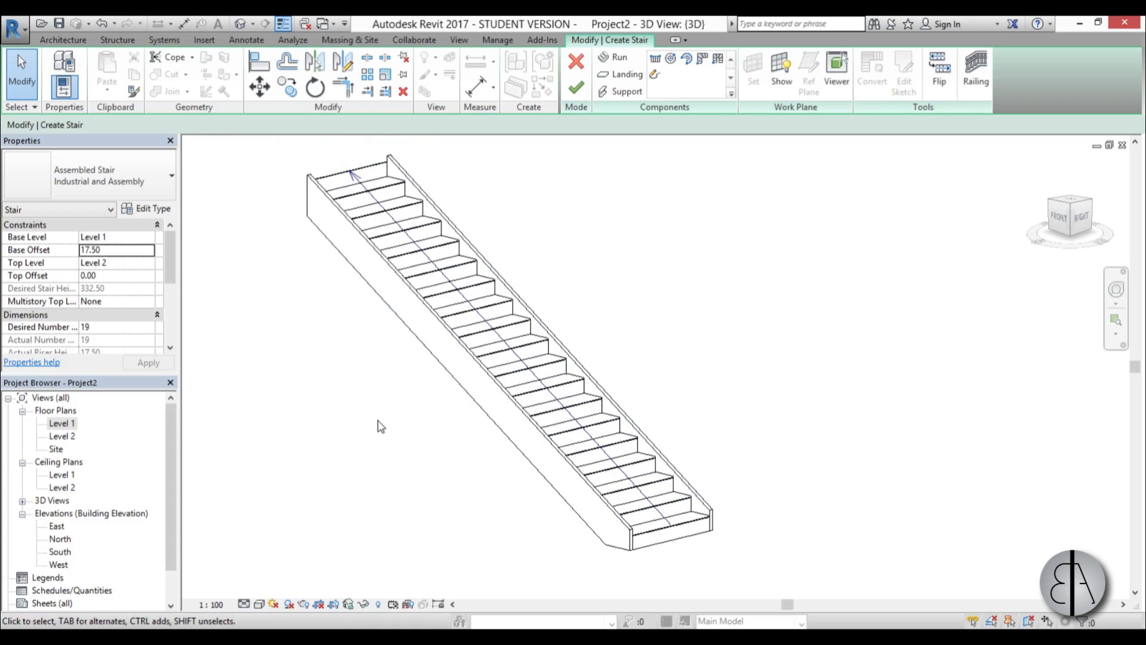
{"action": "middle_click_drag", "start_coordinate": [394, 391], "coordinate": [387, 386], "text": "shift"}
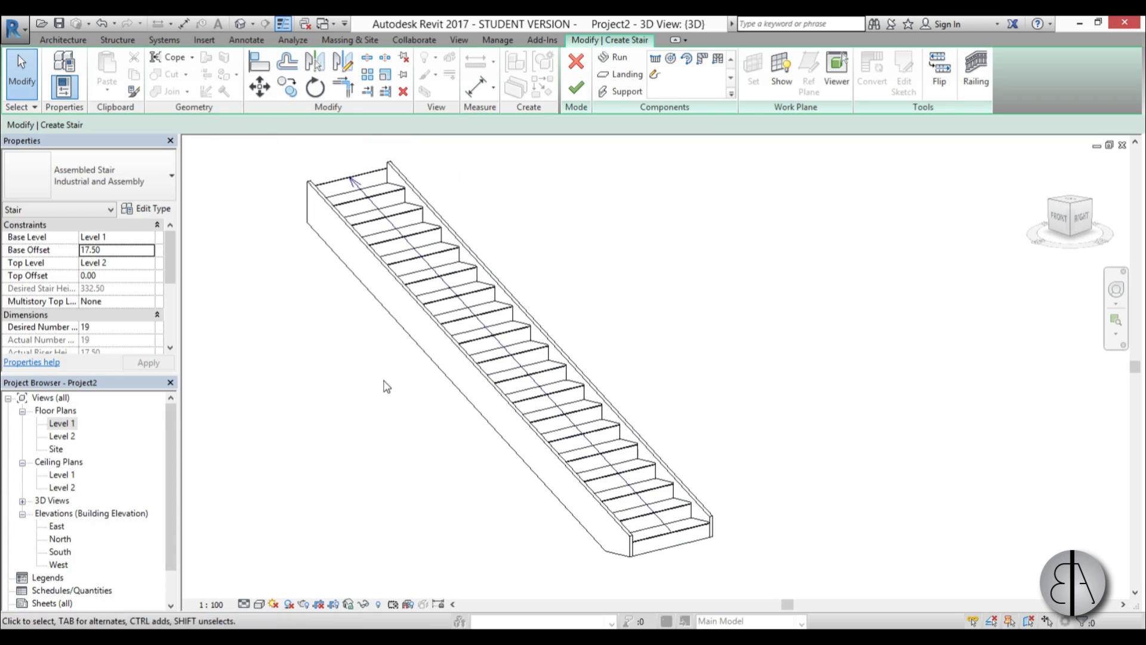
Set both the right support and the left support of the stair type to None
{"action": "left_click", "coordinate": [149, 213]}
{"action": "left_click_drag", "start_coordinate": [550, 131], "coordinate": [972, 217]}
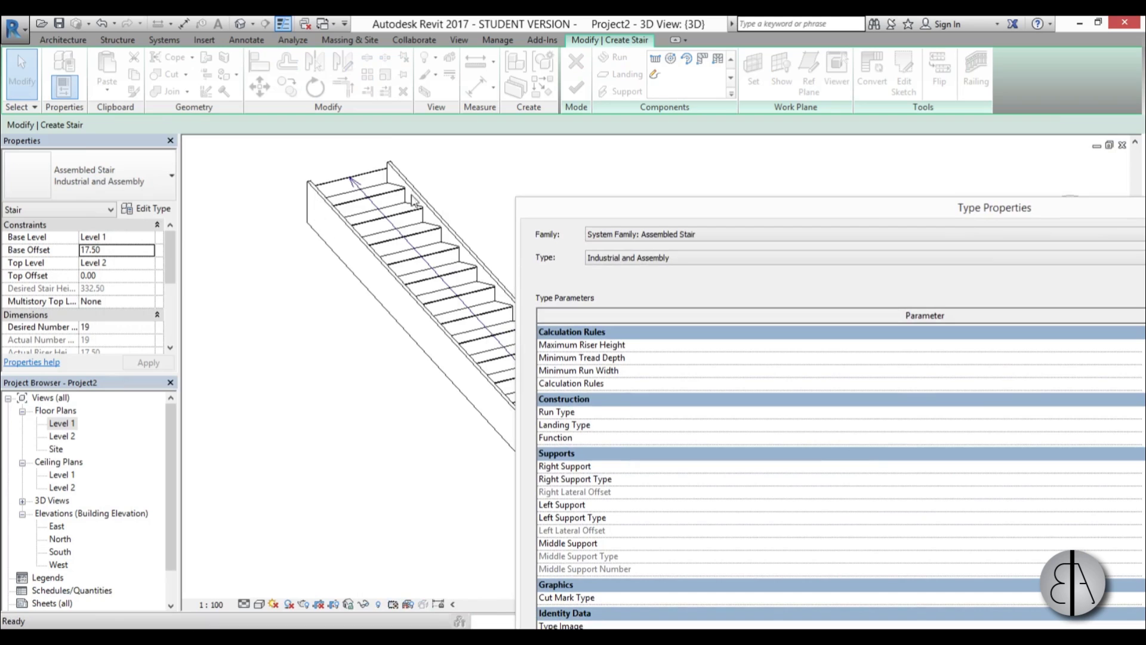
{"action": "left_click_drag", "start_coordinate": [656, 212], "coordinate": [638, 203]}
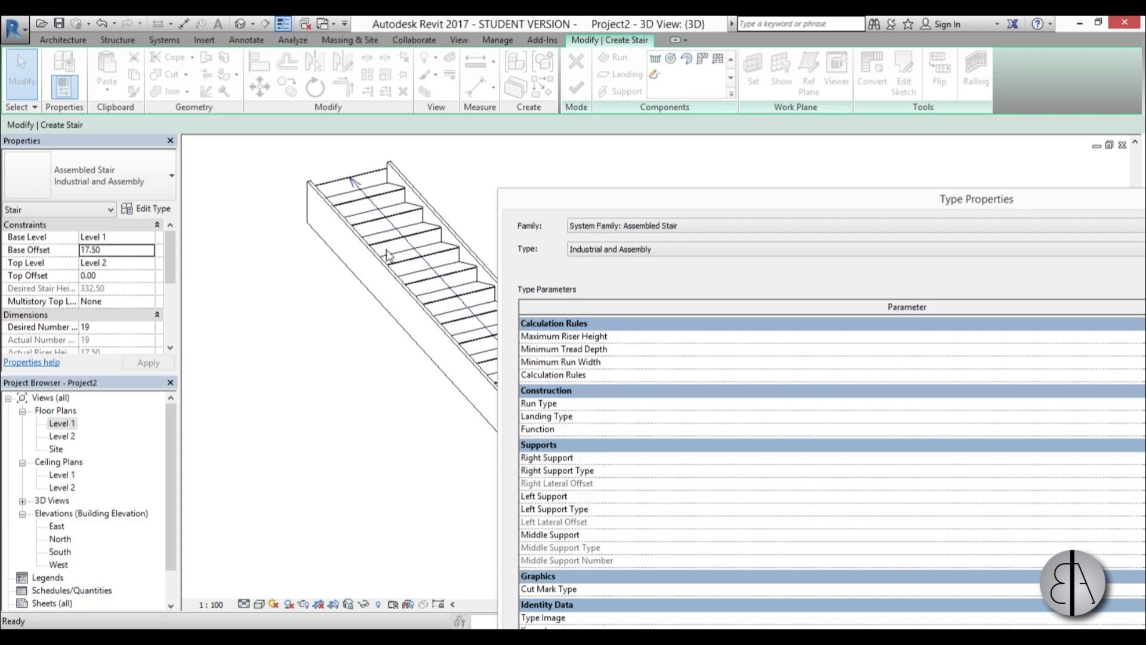
{"action": "left_click_drag", "start_coordinate": [634, 204], "coordinate": [269, 89]}
{"action": "left_click", "coordinate": [988, 343]}
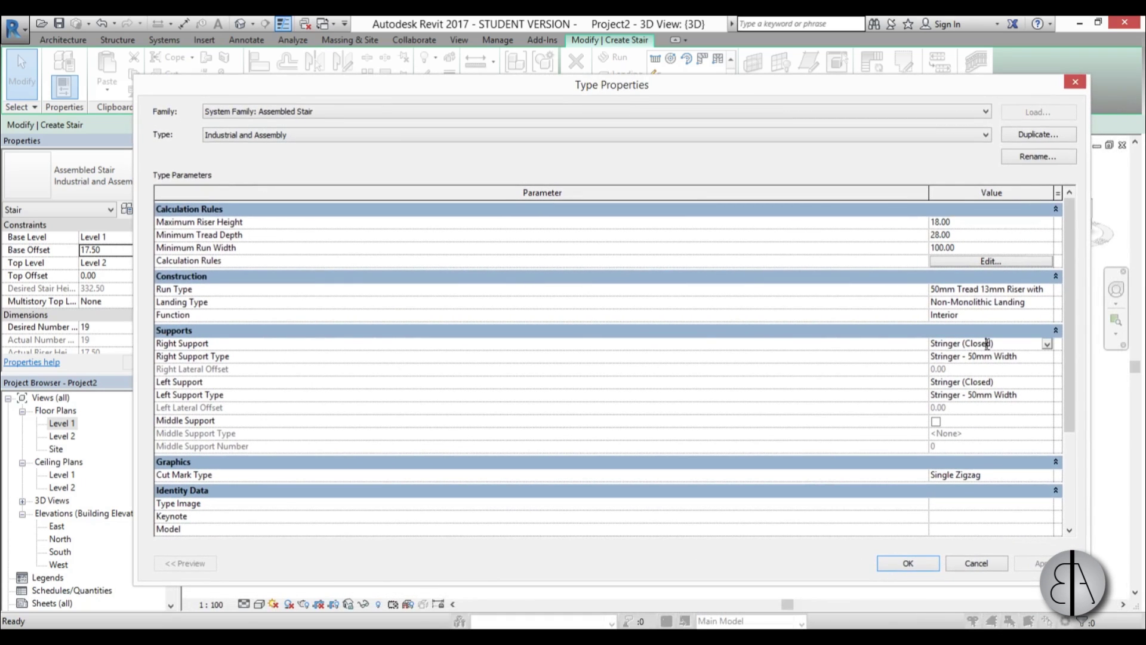
{"action": "left_click", "coordinate": [1047, 345]}
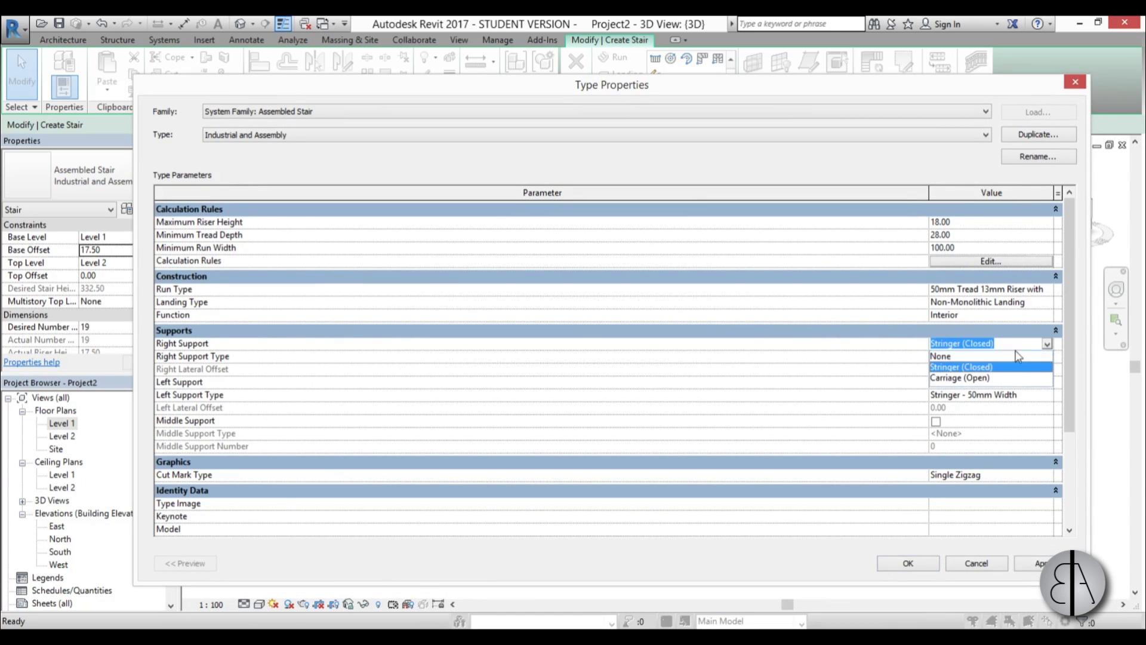
{"action": "left_click", "coordinate": [955, 357]}
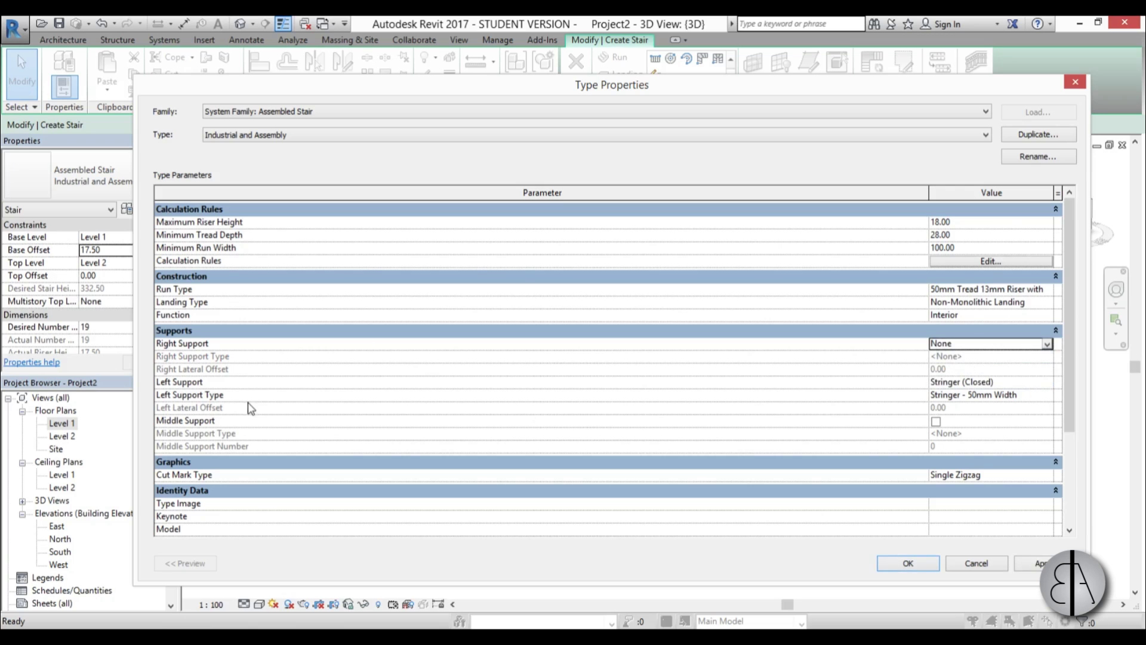
{"action": "left_click", "coordinate": [1048, 383]}
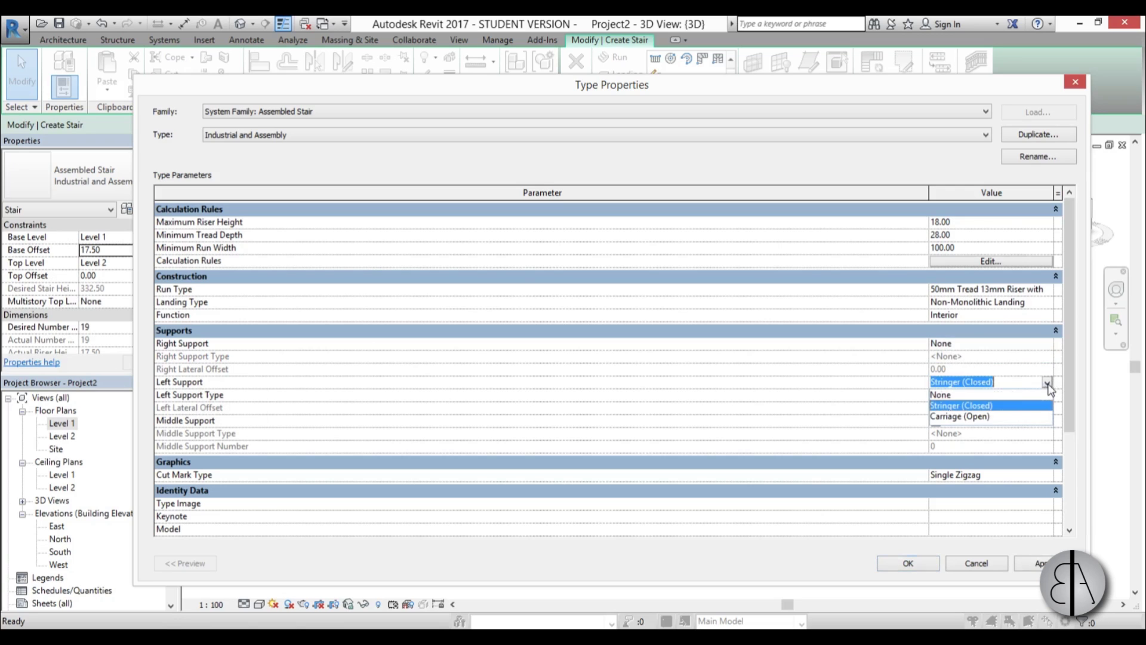
{"action": "left_click", "coordinate": [1003, 395]}
{"action": "left_click", "coordinate": [1039, 563]}
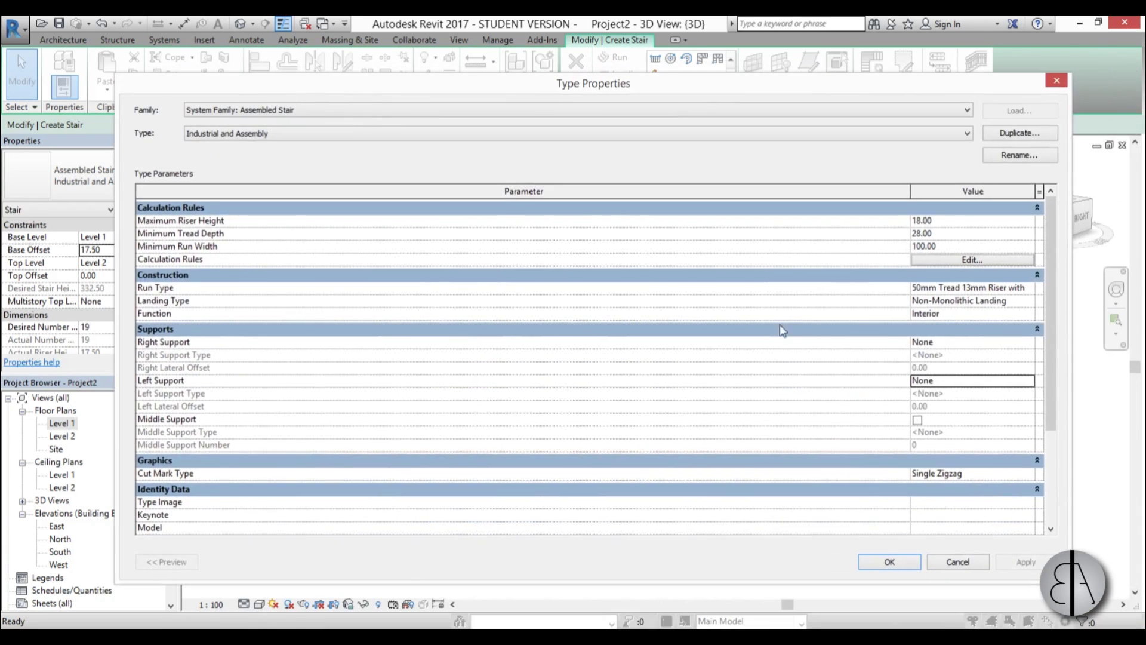
{"action": "left_click", "coordinate": [889, 561]}
In the stair's run type, set both the tread thickness and the riser thickness to 0.80 cm
{"action": "scroll", "coordinate": [573, 434], "scroll_direction": "up", "scroll_amount": 5}
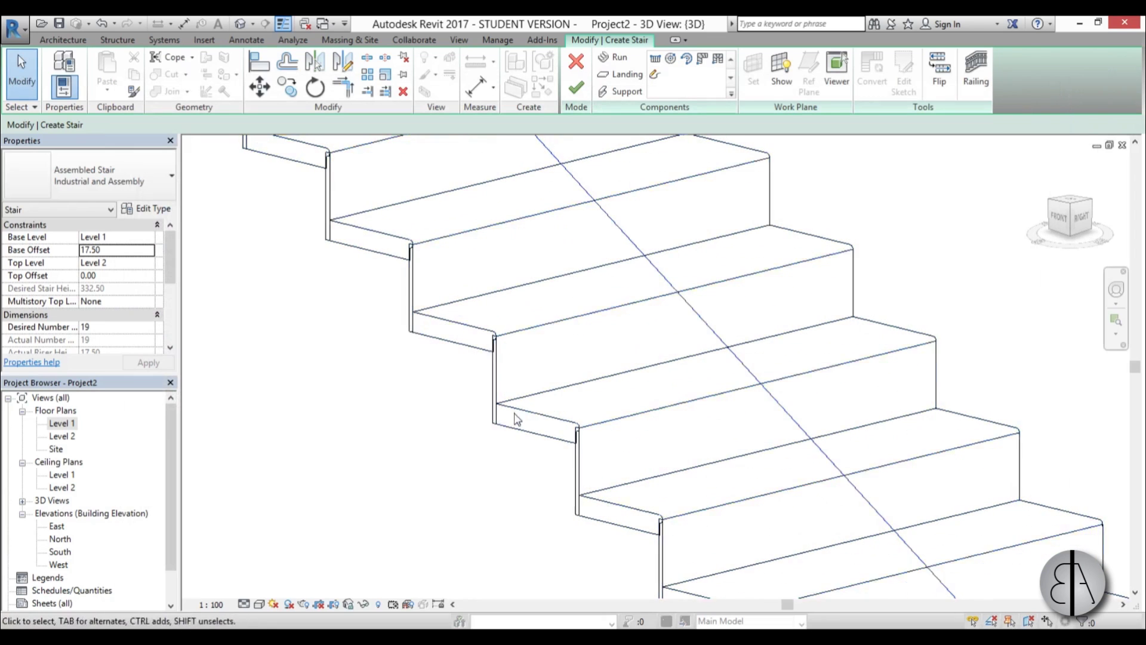
{"action": "scroll", "coordinate": [552, 427], "scroll_direction": "up", "scroll_amount": 3}
{"action": "scroll", "coordinate": [573, 519], "scroll_direction": "down", "scroll_amount": 4}
{"action": "scroll", "coordinate": [462, 355], "scroll_direction": "up", "scroll_amount": 1}
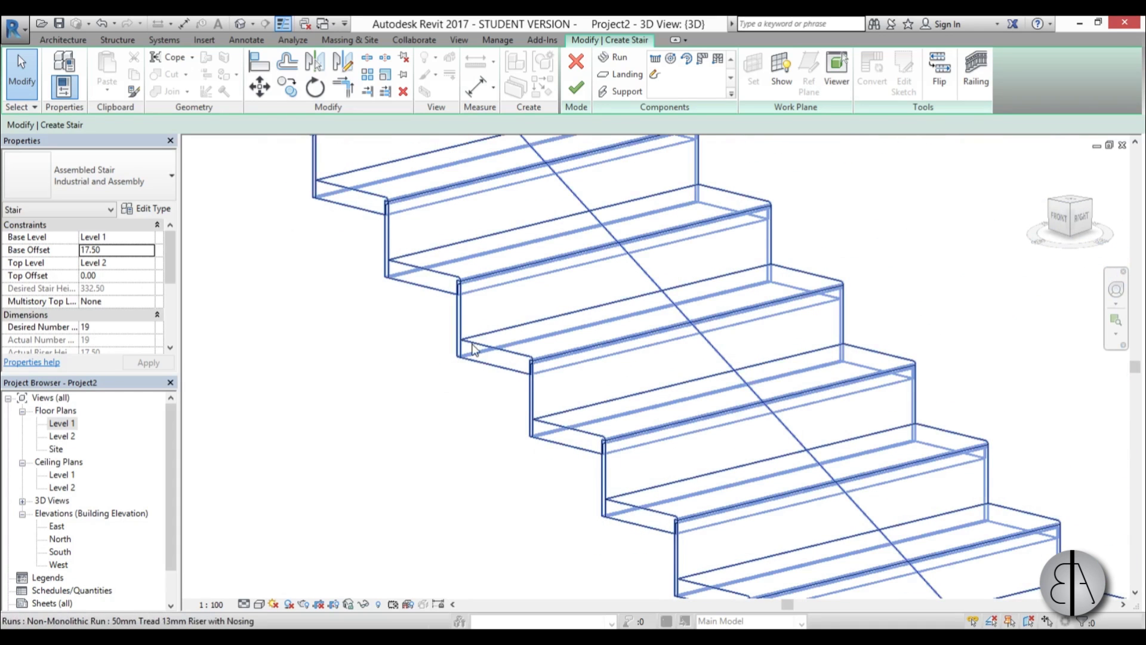
{"action": "scroll", "coordinate": [517, 391], "scroll_direction": "down", "scroll_amount": 2}
{"action": "scroll", "coordinate": [389, 399], "scroll_direction": "down", "scroll_amount": 4}
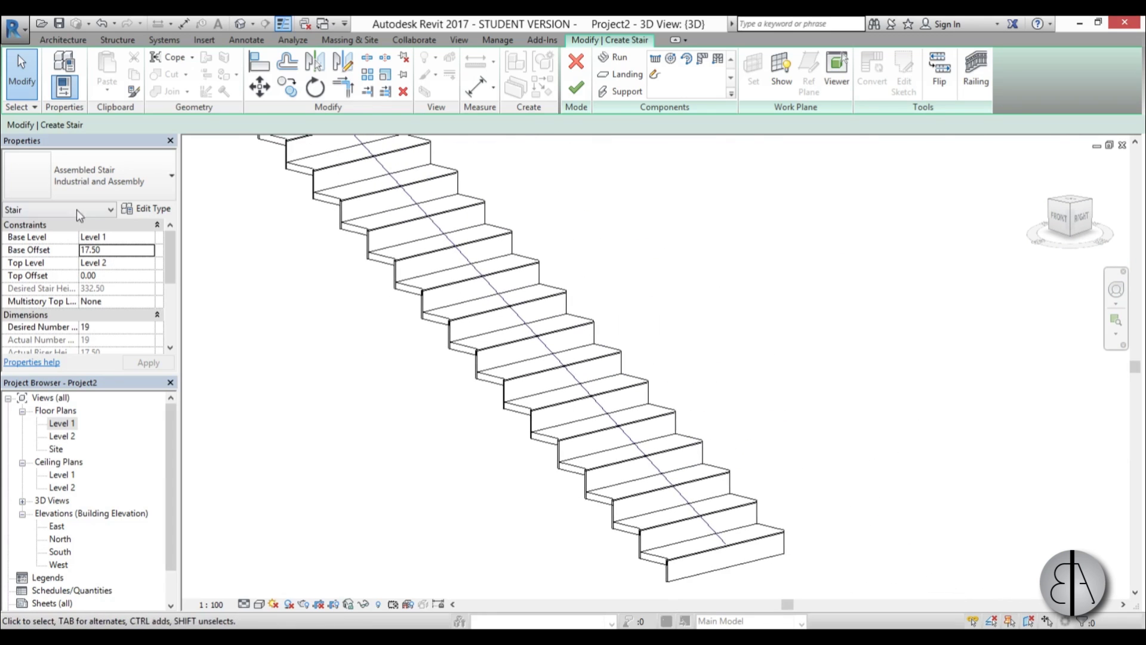
{"action": "left_click", "coordinate": [148, 210]}
{"action": "left_click_drag", "start_coordinate": [618, 87], "coordinate": [590, 90]}
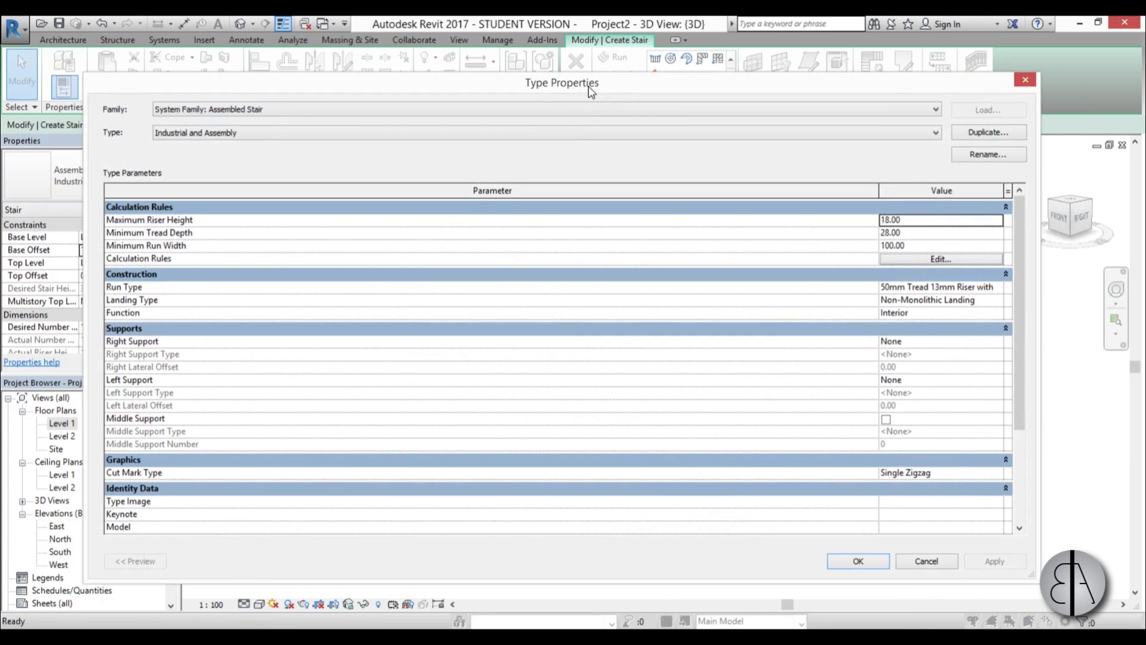
{"action": "left_click", "coordinate": [955, 287]}
{"action": "left_click", "coordinate": [998, 287]}
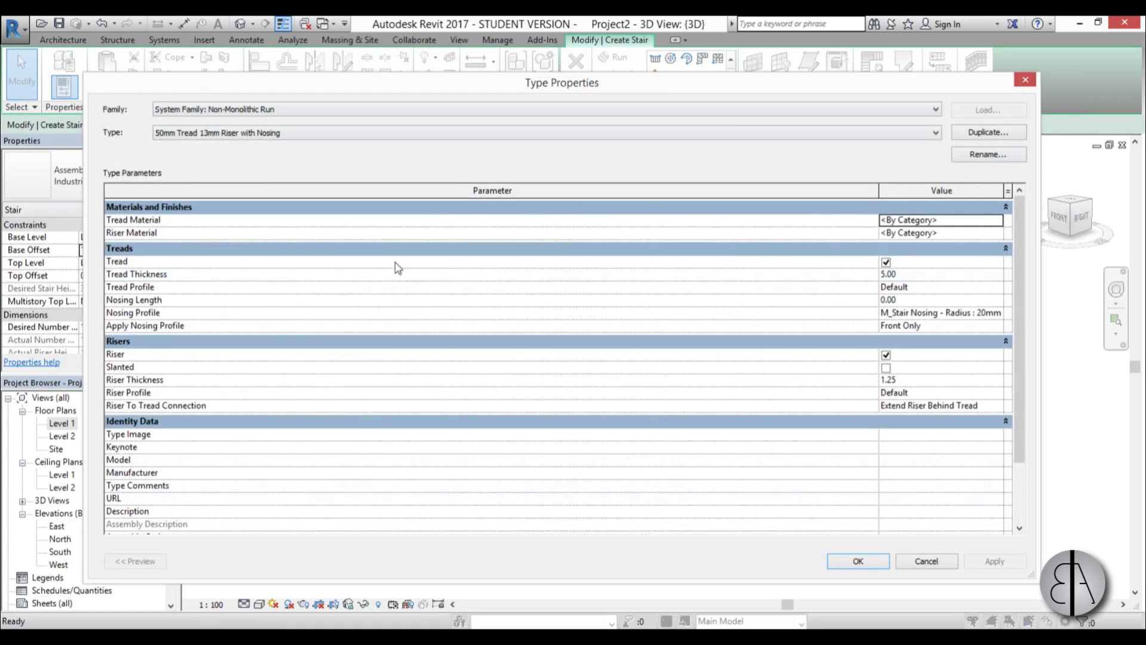
{"action": "left_click_drag", "start_coordinate": [541, 94], "coordinate": [537, 78]}
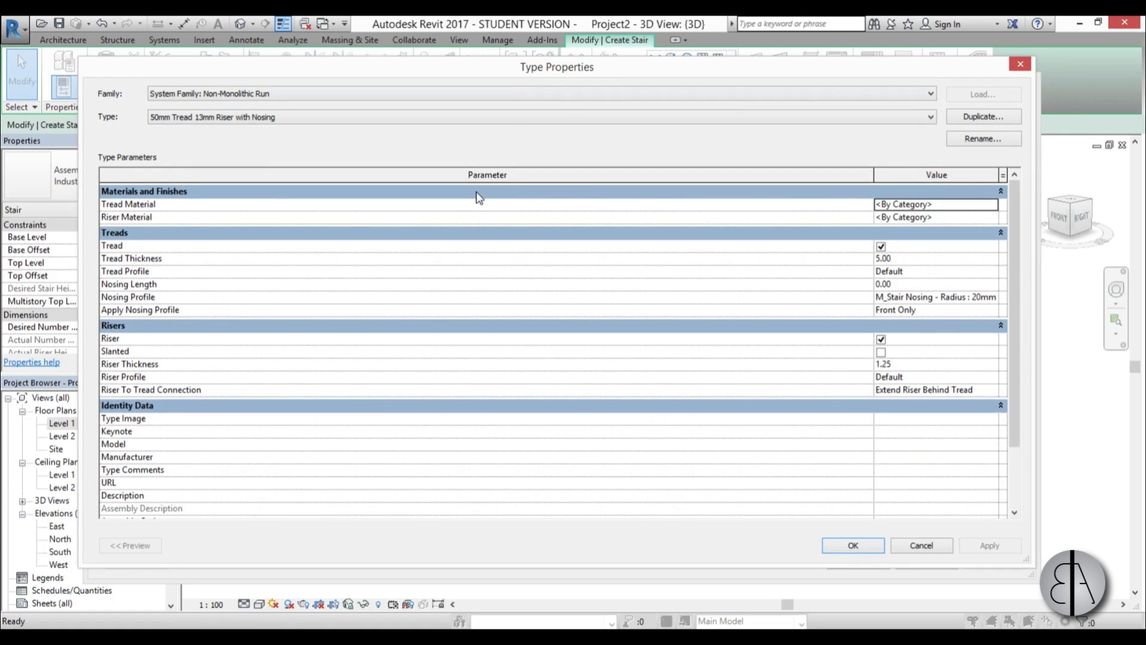
{"action": "left_click", "coordinate": [903, 259]}
{"action": "key", "text": "BackSpace"}
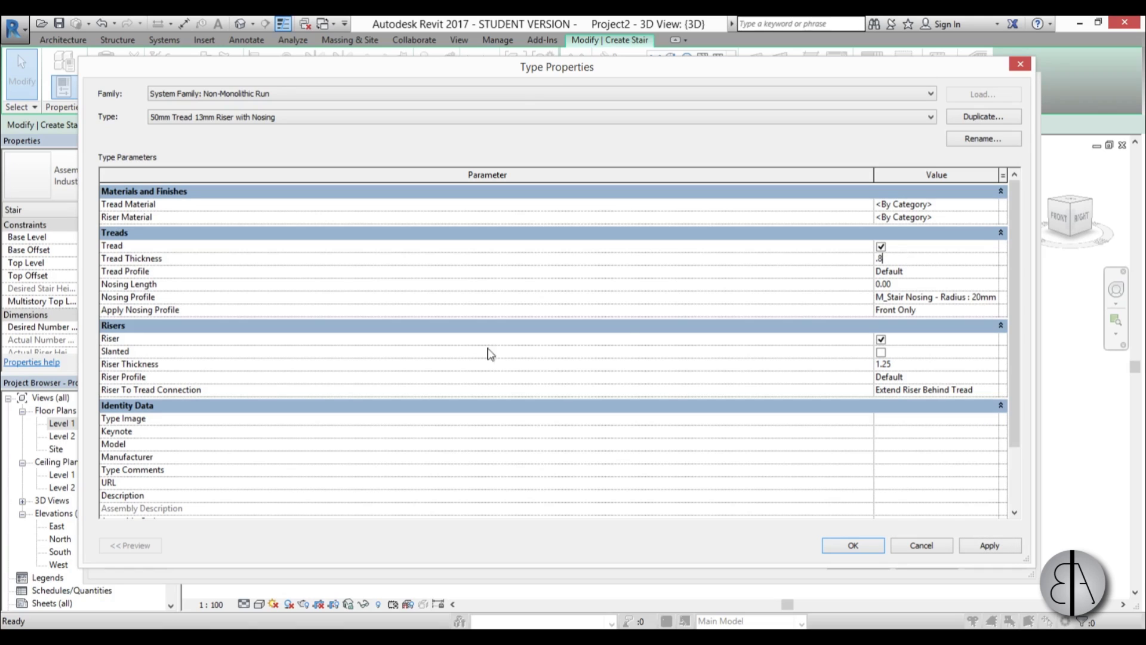
{"action": "left_click", "coordinate": [942, 365]}
{"action": "key", "text": "Return"}
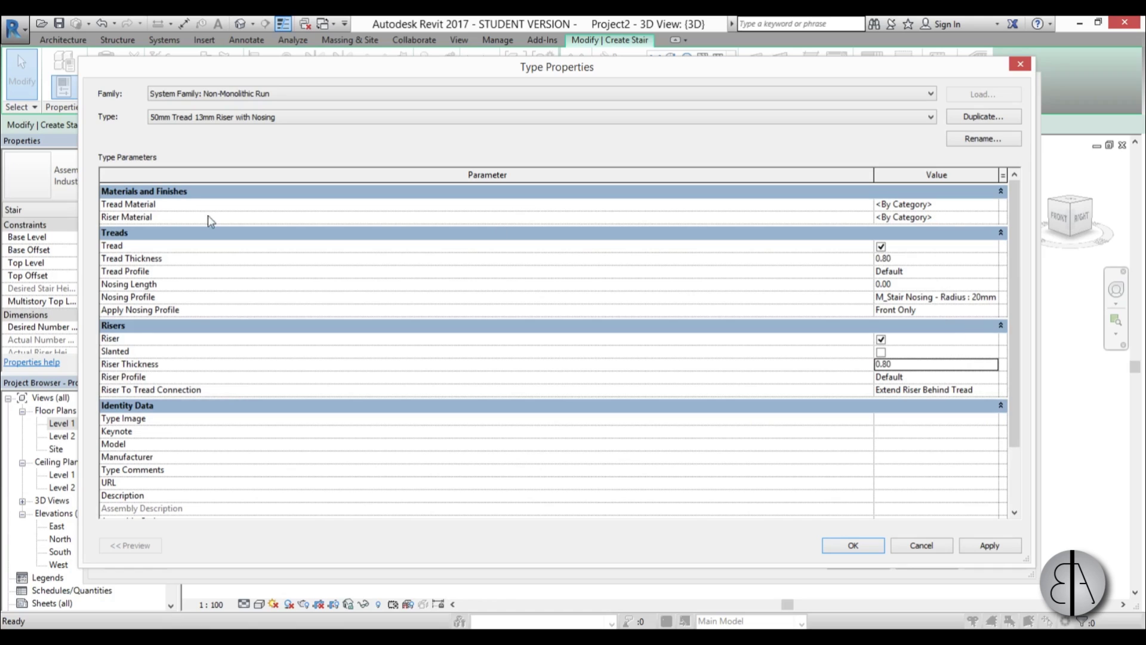
Assign the library material Aluminum, Anodized Blue to the treads of the run type
{"action": "left_click", "coordinate": [994, 205]}
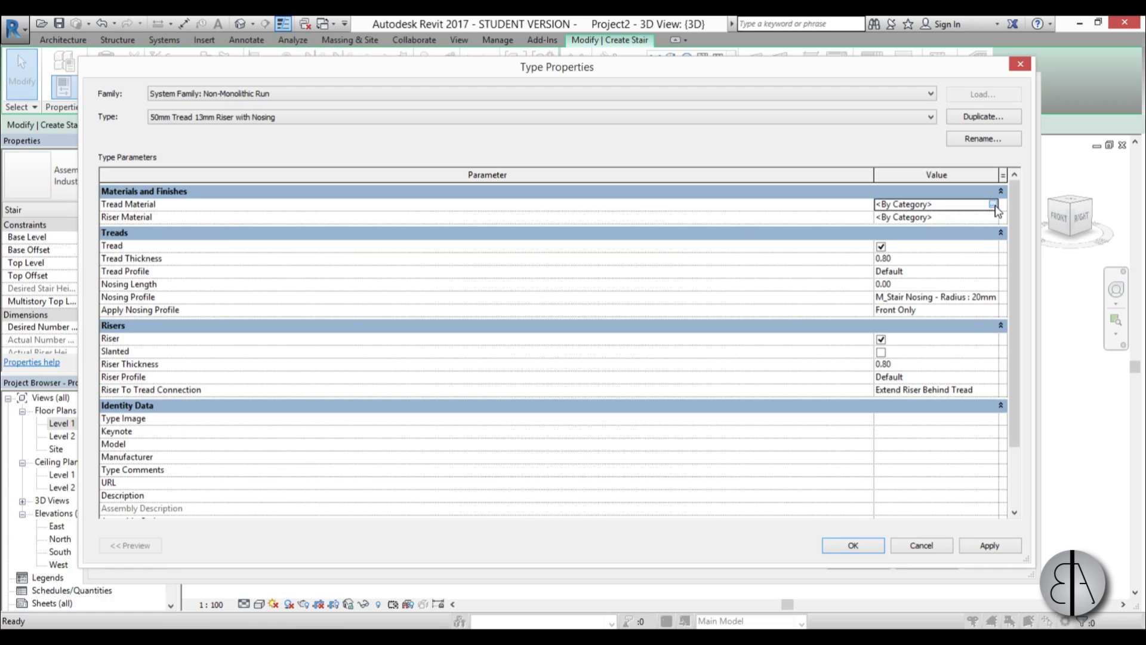
{"action": "left_click", "coordinate": [994, 206]}
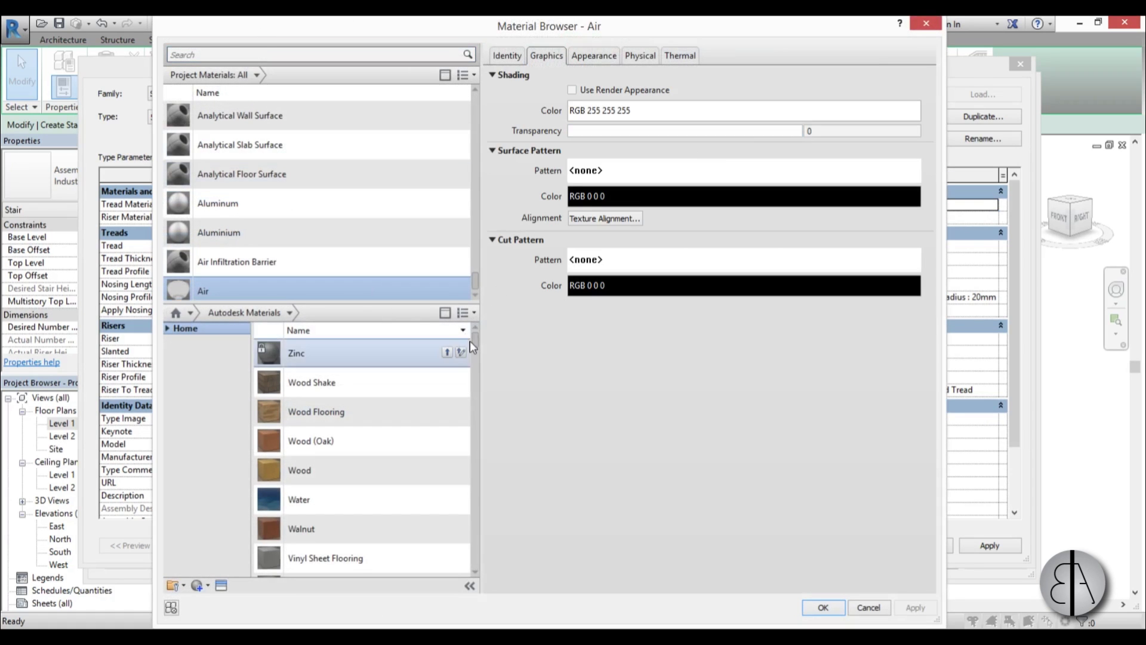
{"action": "left_click_drag", "start_coordinate": [476, 346], "coordinate": [475, 527]}
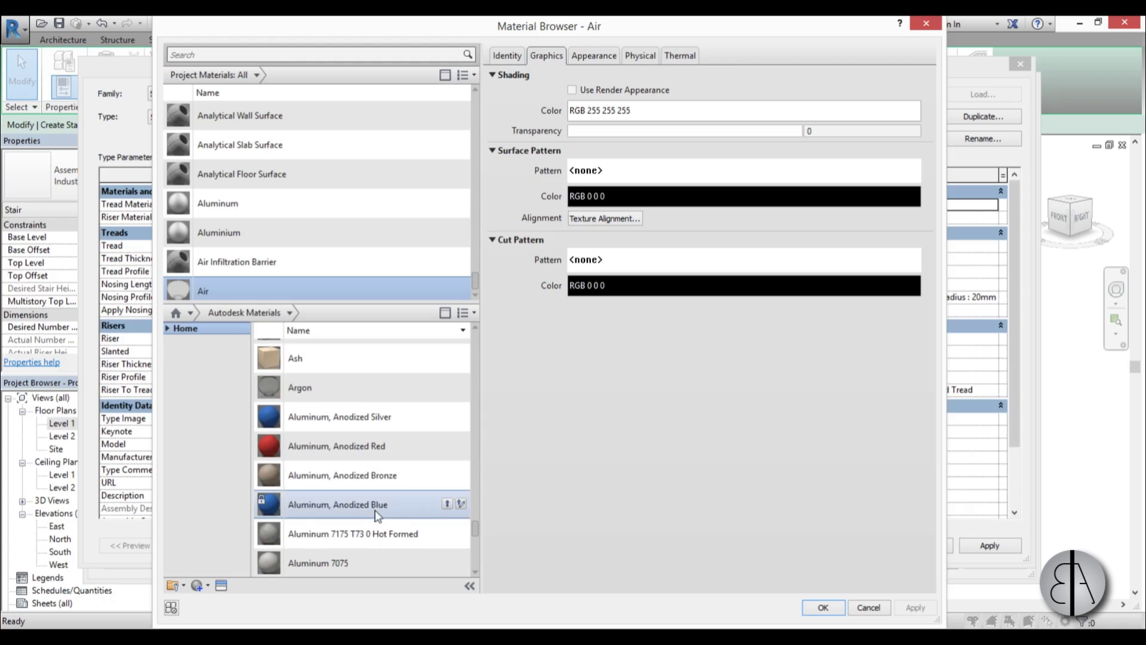
{"action": "left_click", "coordinate": [446, 503]}
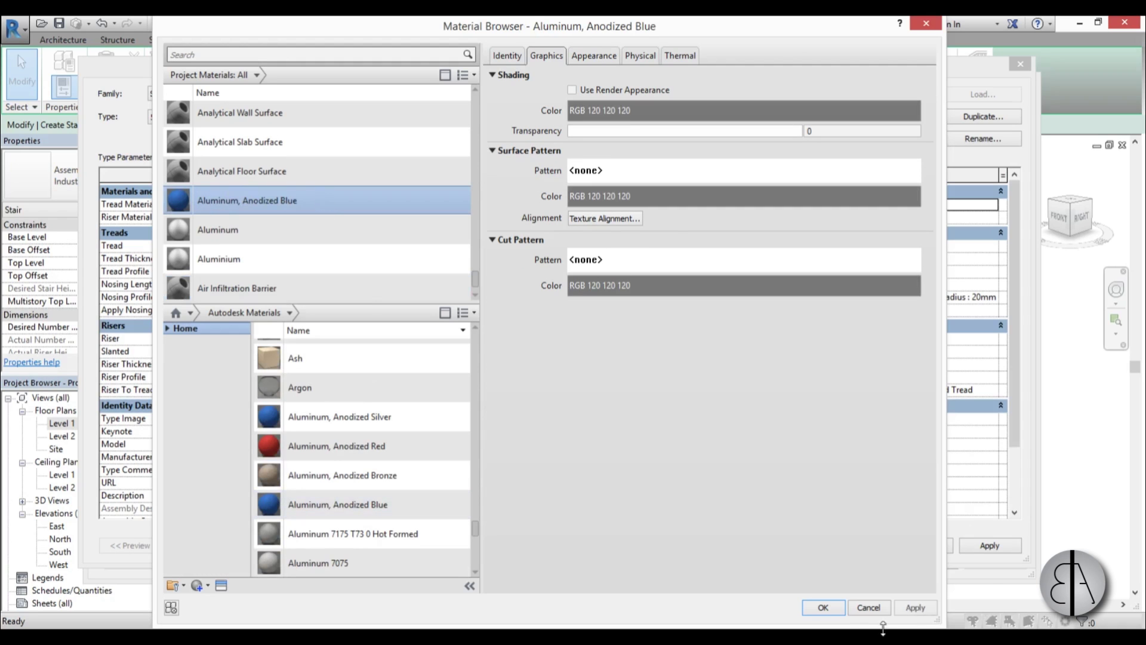
{"action": "left_click", "coordinate": [911, 608]}
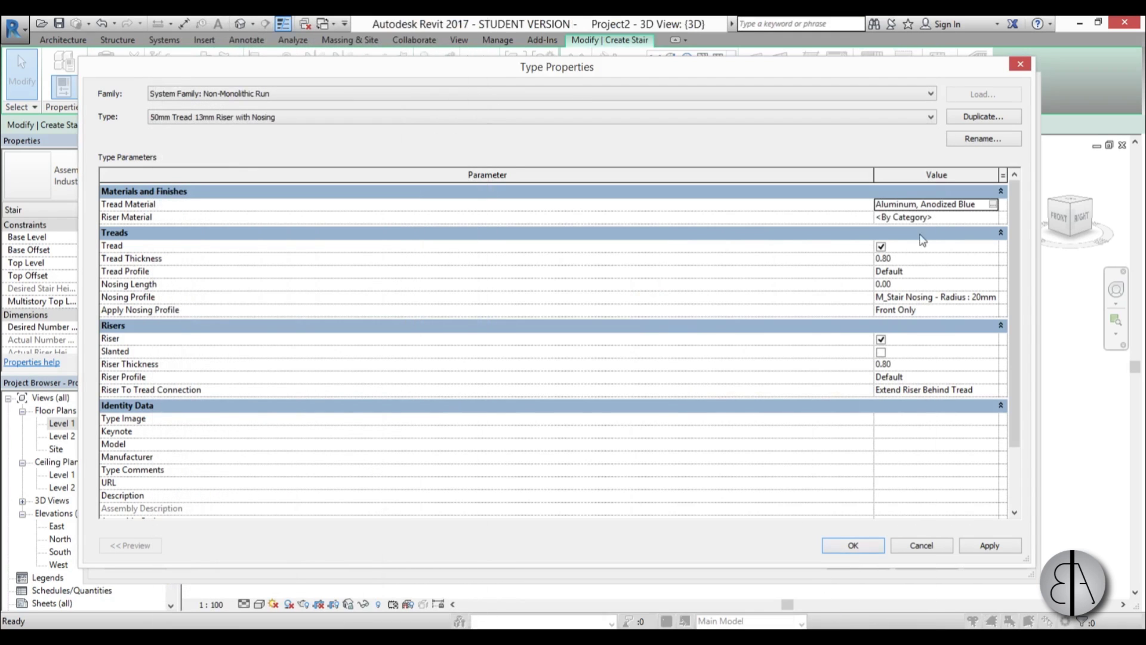
Copy the tread material name Aluminum, Anodized Blue into the riser material and accept the run and stair type changes
{"action": "double_click", "coordinate": [922, 205]}
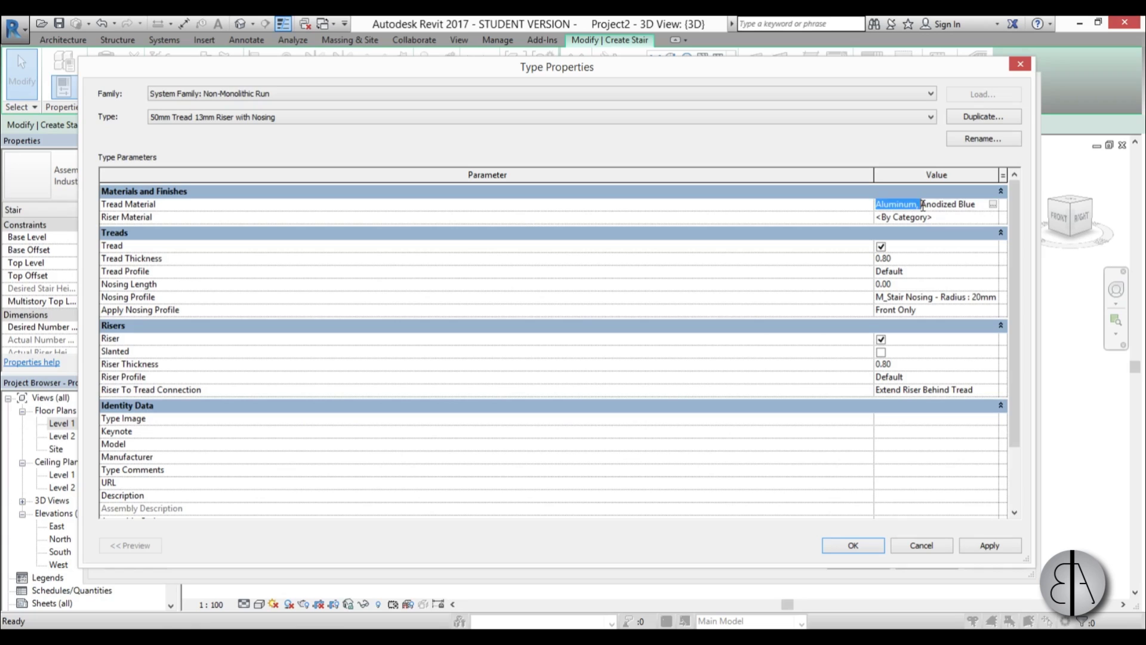
{"action": "left_click_drag", "start_coordinate": [876, 205], "coordinate": [976, 204]}
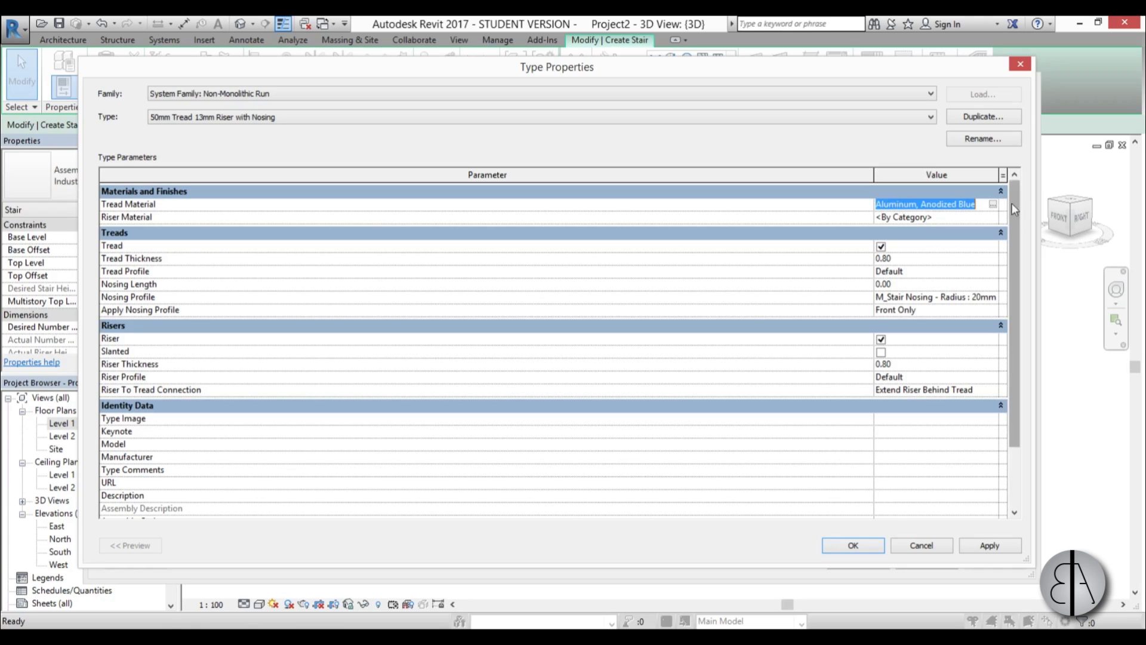
{"action": "key", "text": "ctrl+c"}
{"action": "left_click", "coordinate": [933, 217]}
{"action": "left_click_drag", "start_coordinate": [933, 217], "coordinate": [809, 220]}
{"action": "key", "text": "ctrl+v"}
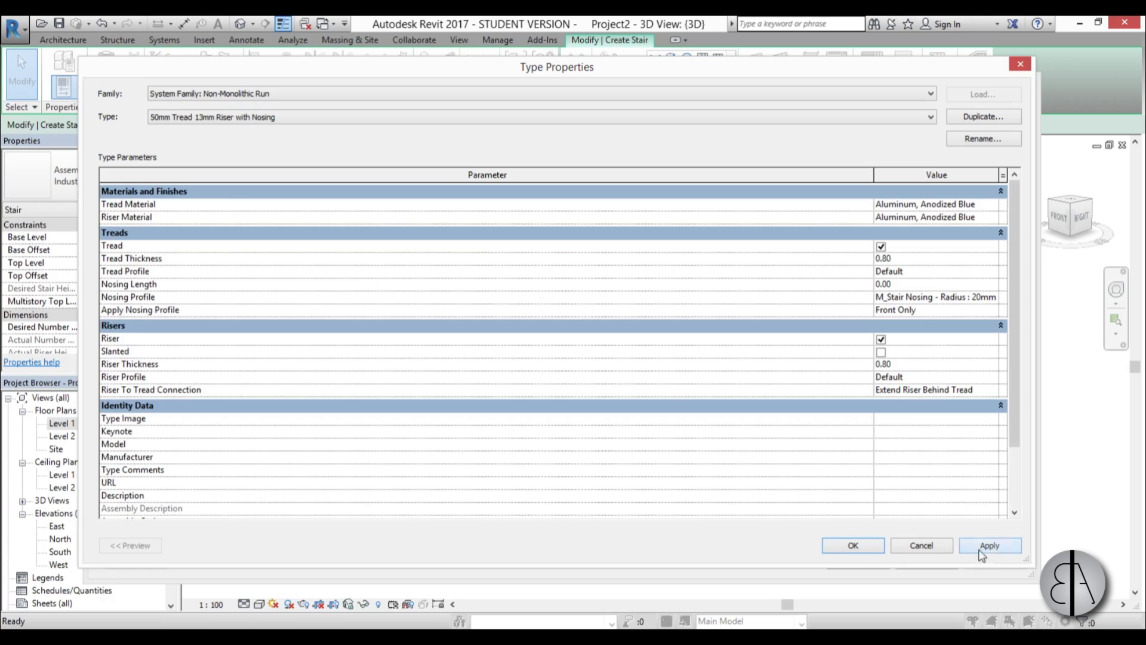
{"action": "left_click", "coordinate": [844, 545]}
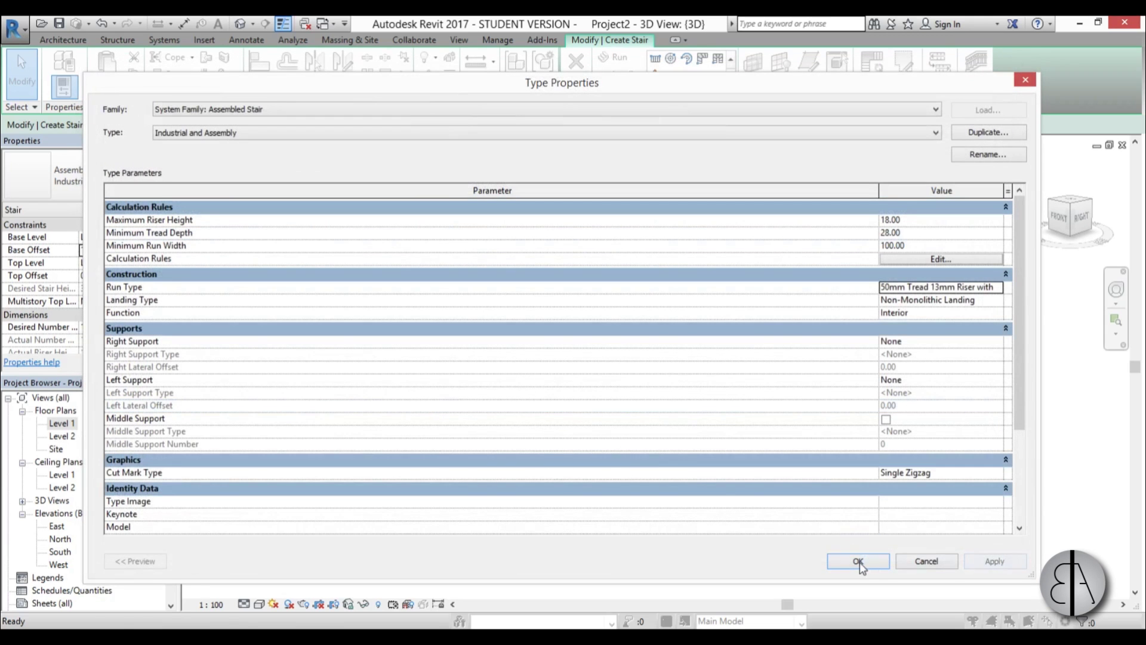
{"action": "left_click", "coordinate": [866, 563]}
Finish the stair and delete the railings on both of its sides
{"action": "scroll", "coordinate": [627, 358], "scroll_direction": "down", "scroll_amount": 2}
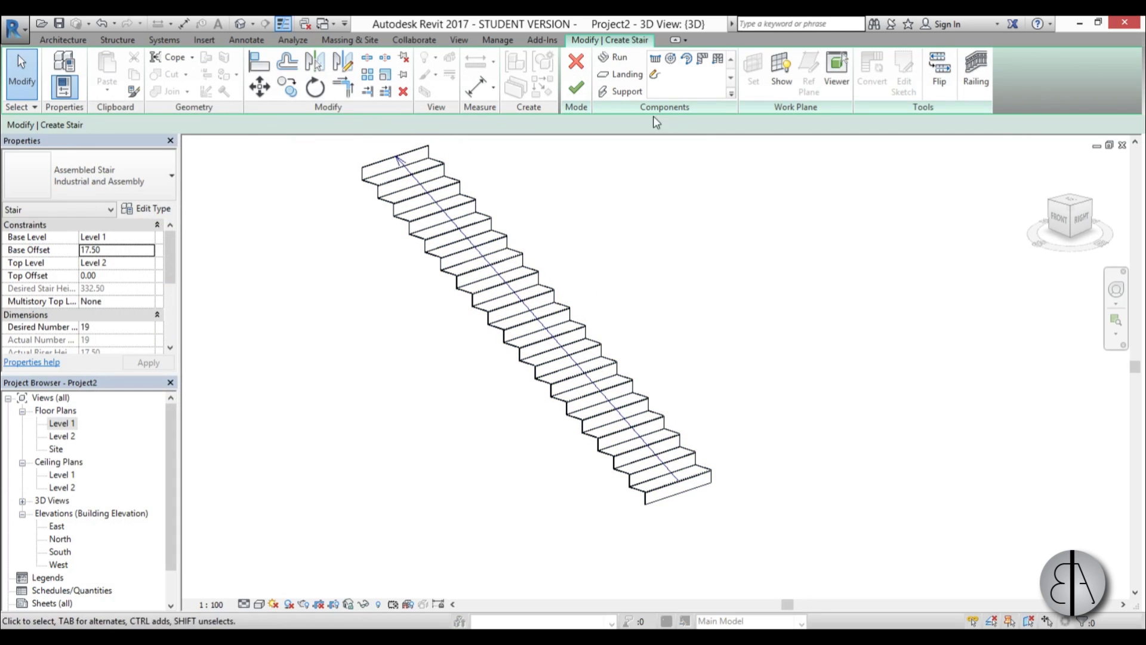
{"action": "left_click", "coordinate": [574, 92]}
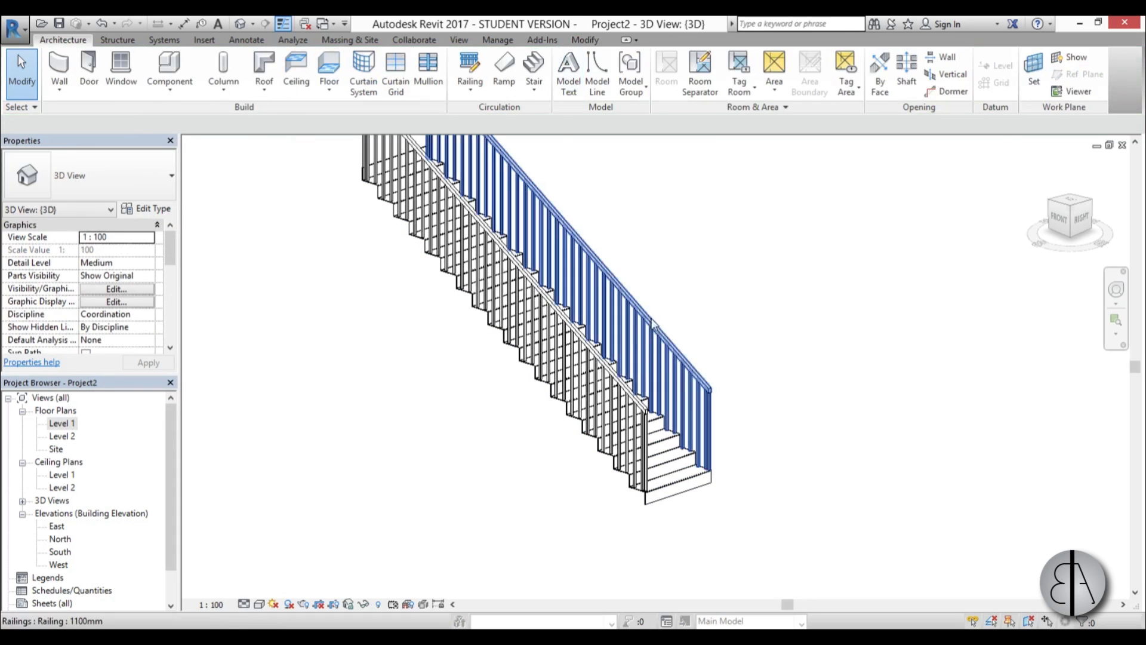
{"action": "left_click", "coordinate": [657, 341]}
{"action": "left_click", "coordinate": [600, 358], "text": "ctrl"}
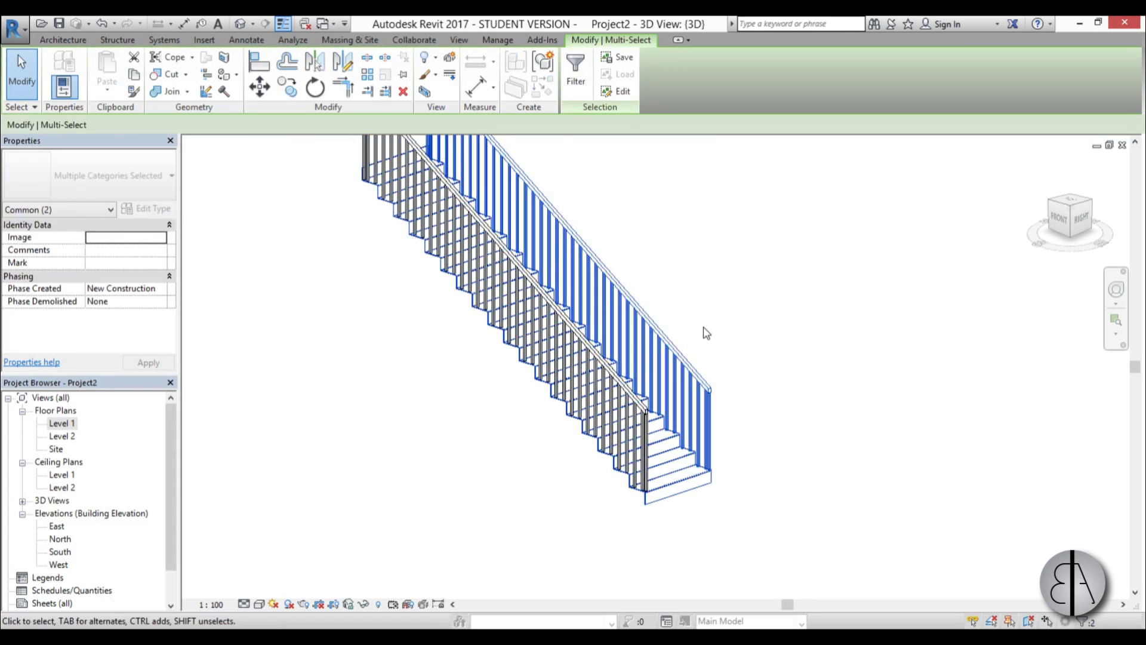
{"action": "left_click", "coordinate": [824, 379]}
{"action": "left_click", "coordinate": [685, 399]}
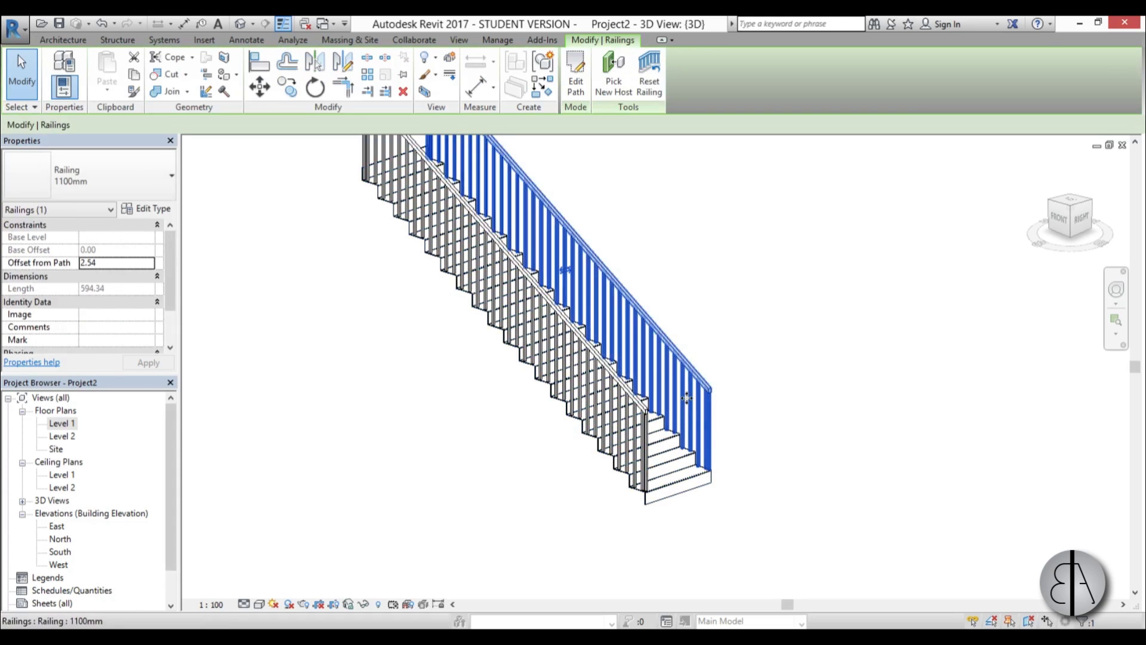
{"action": "key", "text": "Escape"}
{"action": "left_click", "coordinate": [686, 415]}
{"action": "key", "text": "Delete"}
Sketch a rectangular Generic 150mm floor boundary of about 2450 by 980 cm around the stair on the Level 1 plan
{"action": "middle_click_drag", "start_coordinate": [661, 349], "coordinate": [584, 306], "text": "shift"}
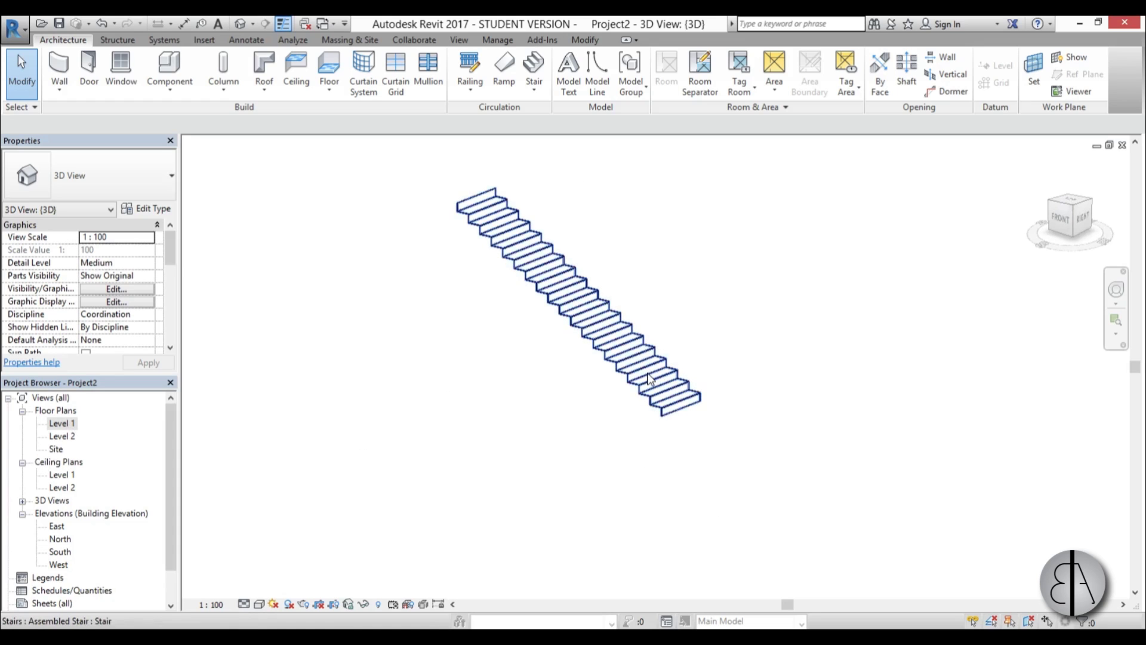
{"action": "double_click", "coordinate": [58, 424]}
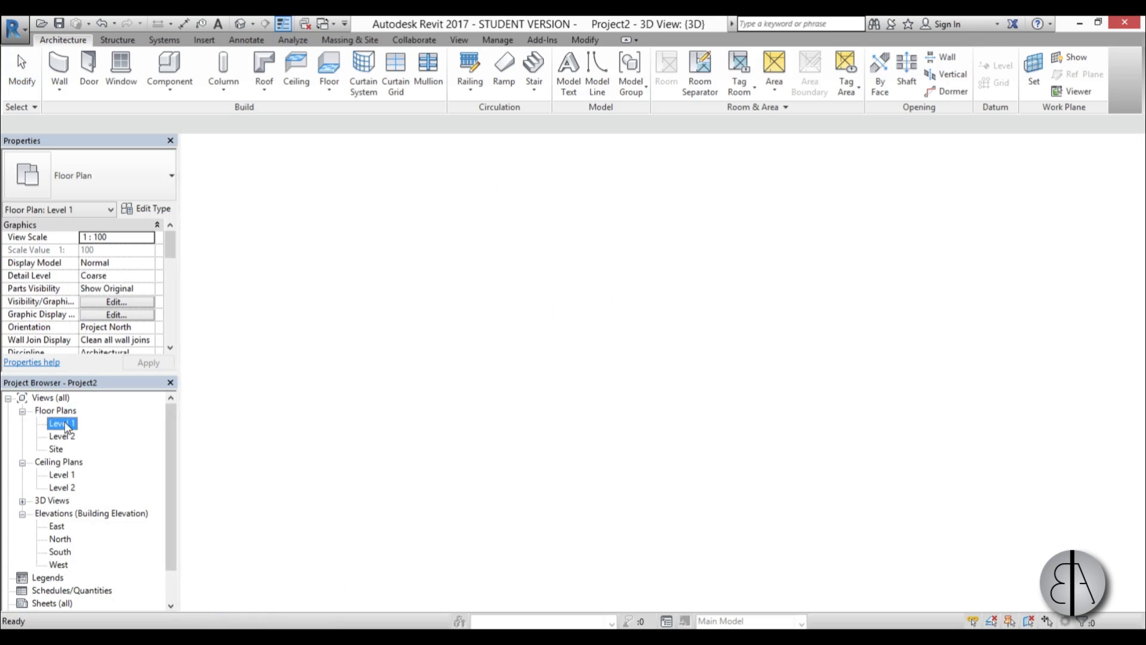
{"action": "scroll", "coordinate": [590, 364], "scroll_direction": "down", "scroll_amount": 3}
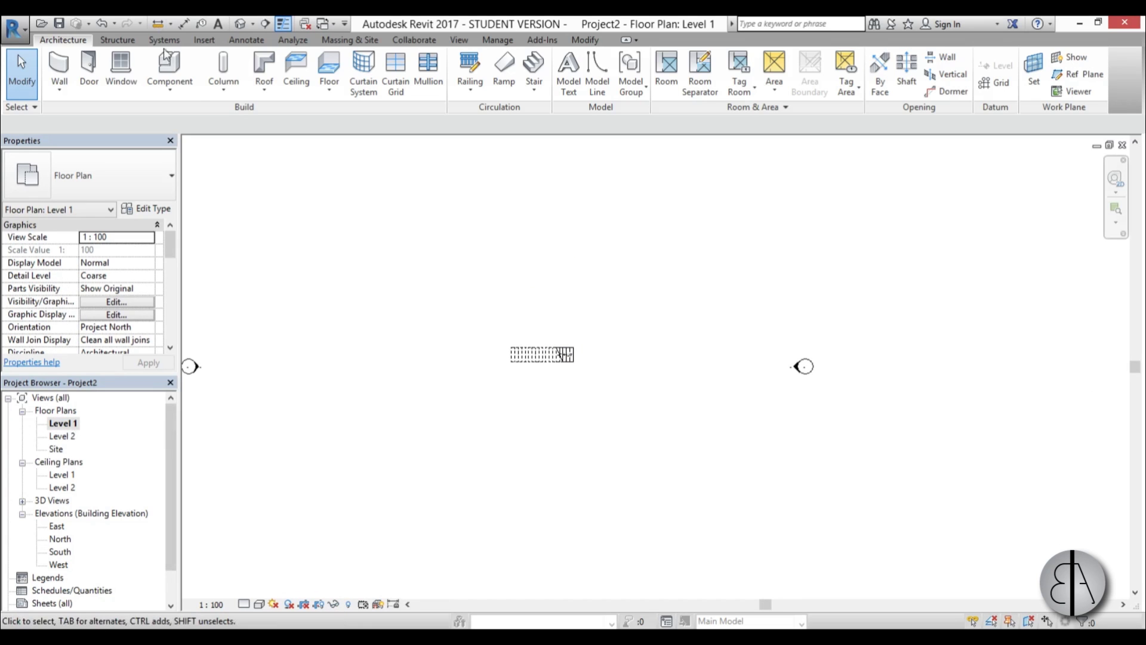
{"action": "left_click", "coordinate": [329, 69]}
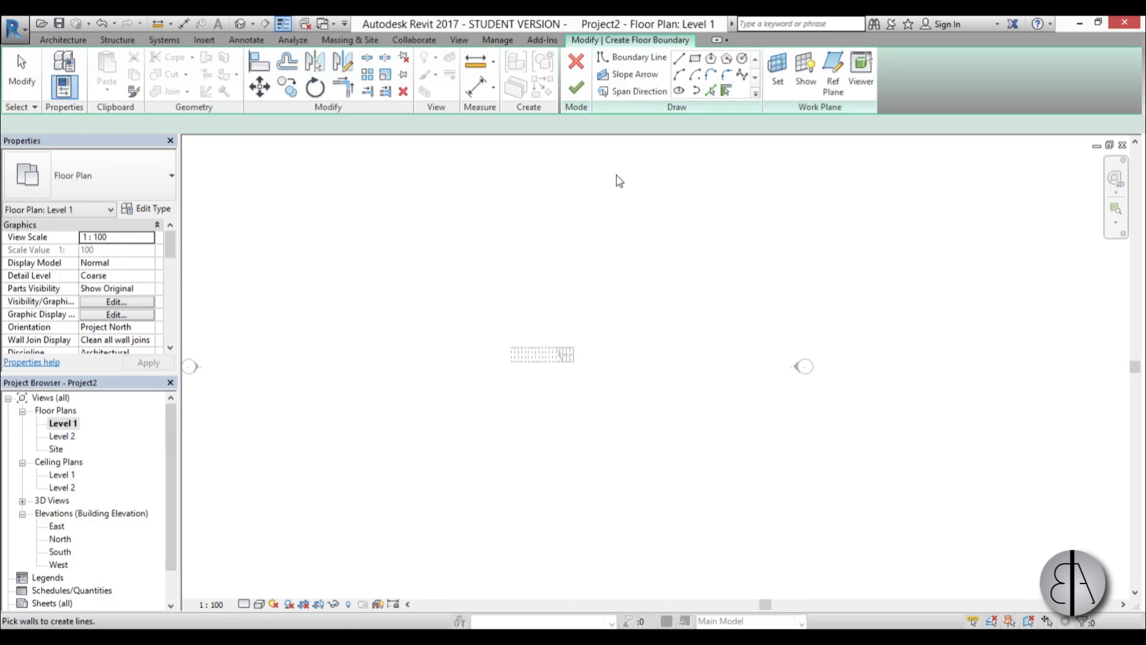
{"action": "left_click", "coordinate": [695, 58]}
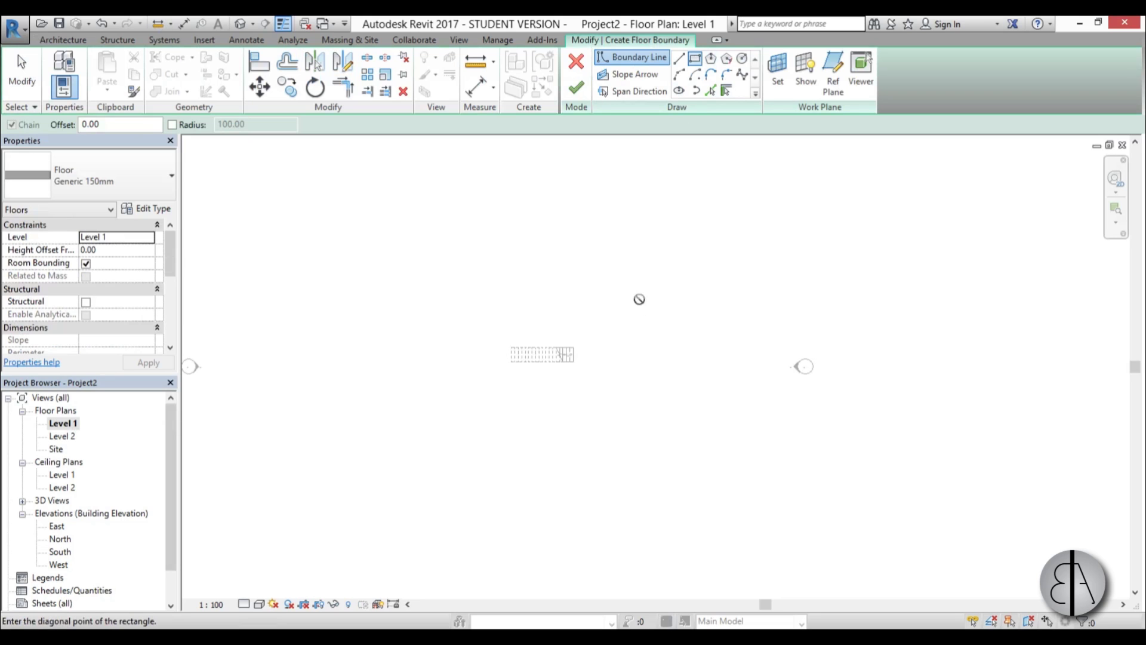
{"action": "left_click", "coordinate": [640, 299]}
{"action": "left_click", "coordinate": [342, 415]}
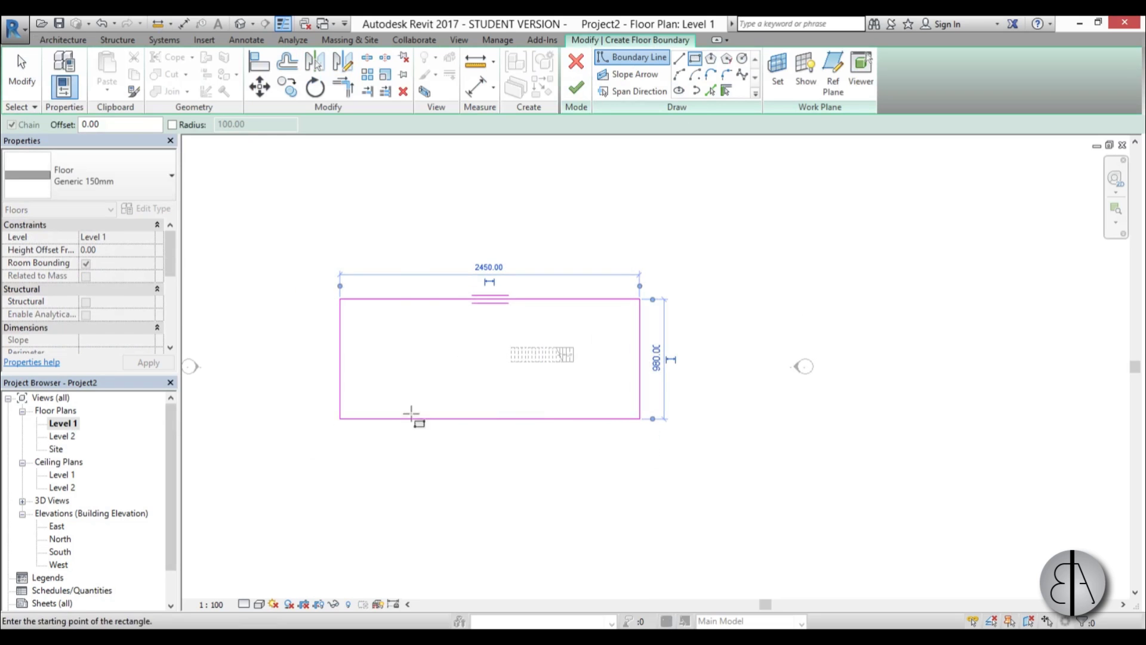
{"action": "key", "text": "Escape"}
{"action": "key", "text": "Escape"}
{"action": "scroll", "coordinate": [539, 412], "scroll_direction": "up", "scroll_amount": 3}
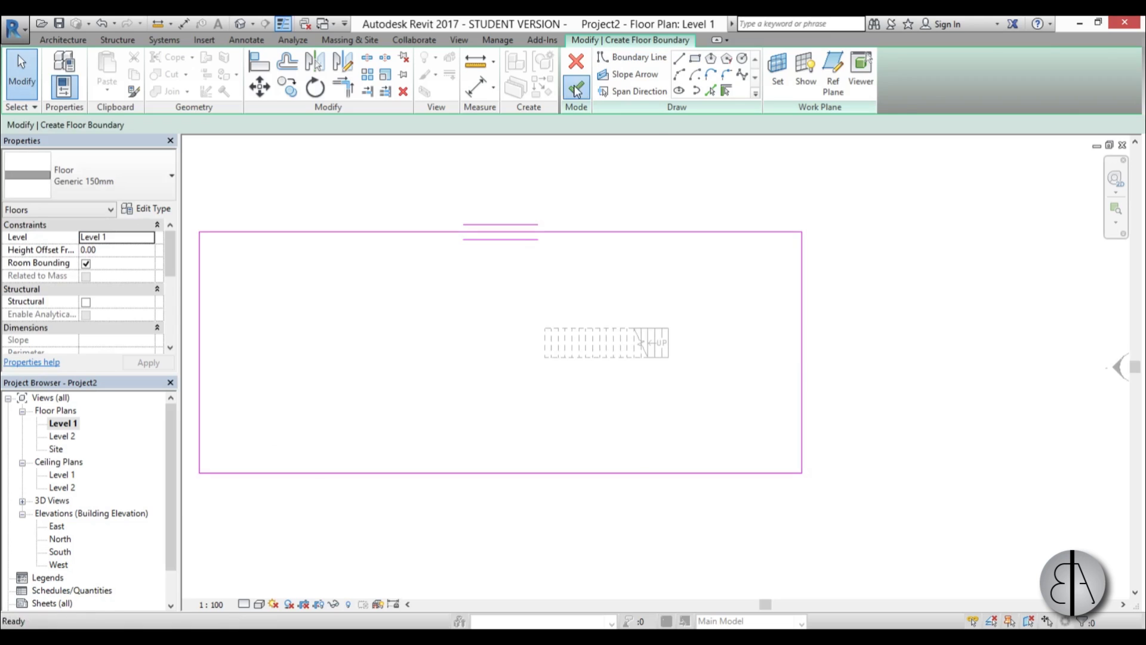
Finish the floor boundary sketch and view the floor and stair in 3D
{"action": "left_click", "coordinate": [576, 88]}
{"action": "left_click", "coordinate": [240, 24]}
{"action": "middle_click_drag", "start_coordinate": [633, 334], "coordinate": [692, 351], "text": "shift"}
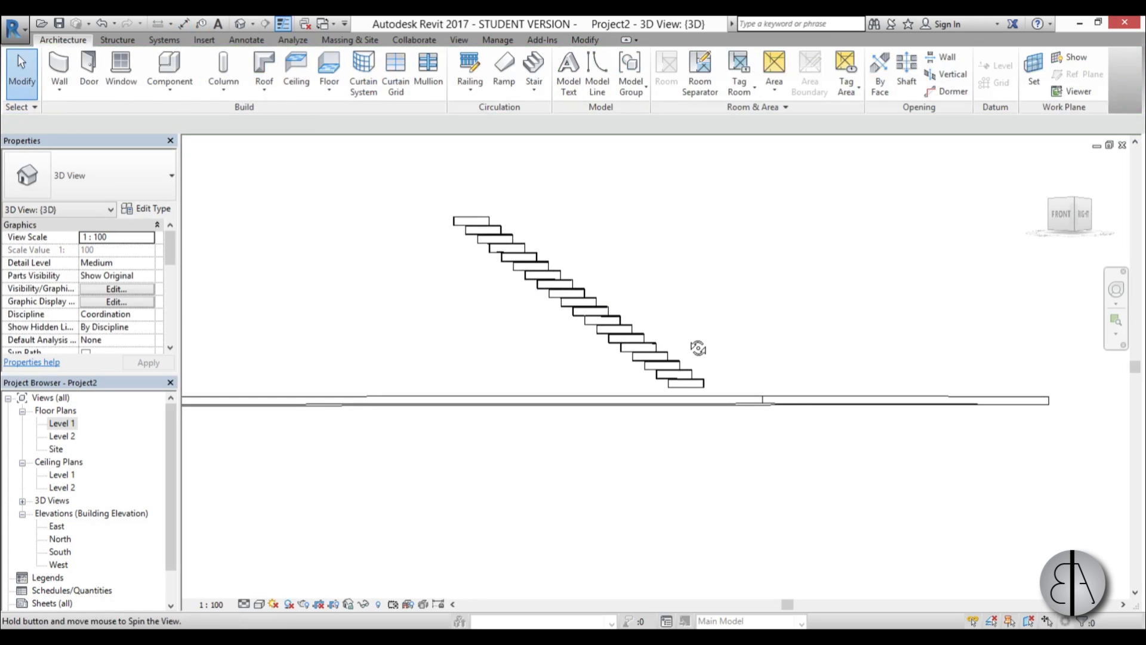
Set the 3D view's visual style to Realistic and inspect the stair and floor from above
{"action": "scroll", "coordinate": [687, 388], "scroll_direction": "up", "scroll_amount": 4}
{"action": "middle_click_drag", "start_coordinate": [700, 414], "coordinate": [728, 428], "text": "shift"}
{"action": "left_click", "coordinate": [244, 604]}
{"action": "left_click", "coordinate": [280, 567]}
{"action": "scroll", "coordinate": [614, 281], "scroll_direction": "down", "scroll_amount": 3}
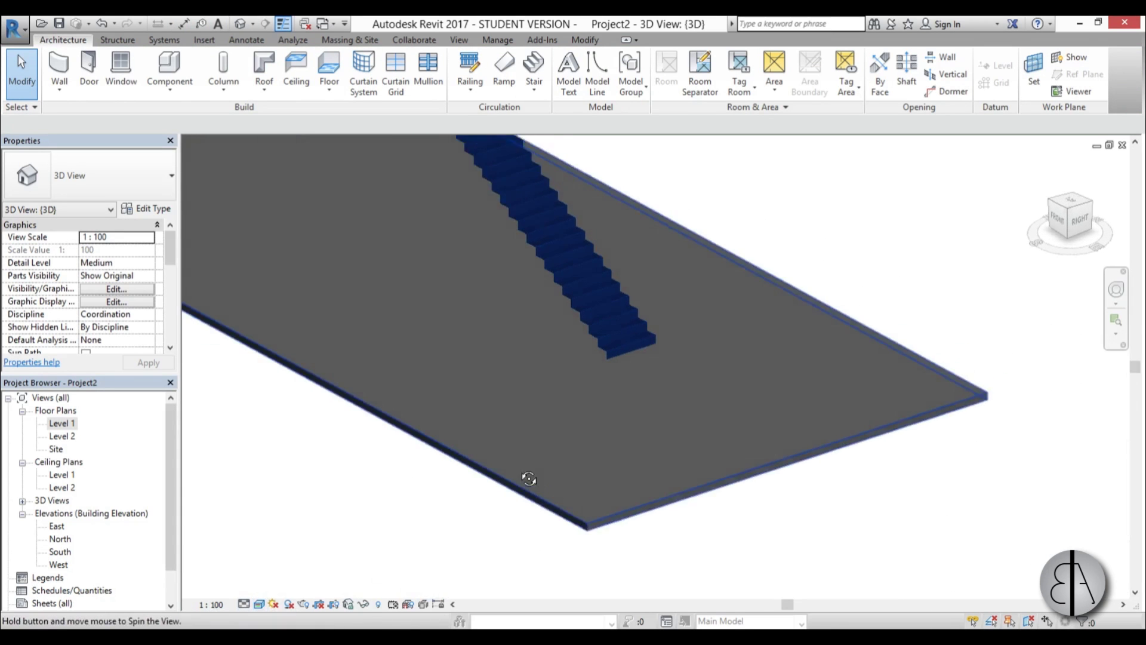
{"action": "scroll", "coordinate": [608, 332], "scroll_direction": "up", "scroll_amount": 3}
{"action": "scroll", "coordinate": [540, 489], "scroll_direction": "up", "scroll_amount": 2}
{"action": "middle_click_drag", "start_coordinate": [540, 489], "coordinate": [537, 474], "text": "shift"}
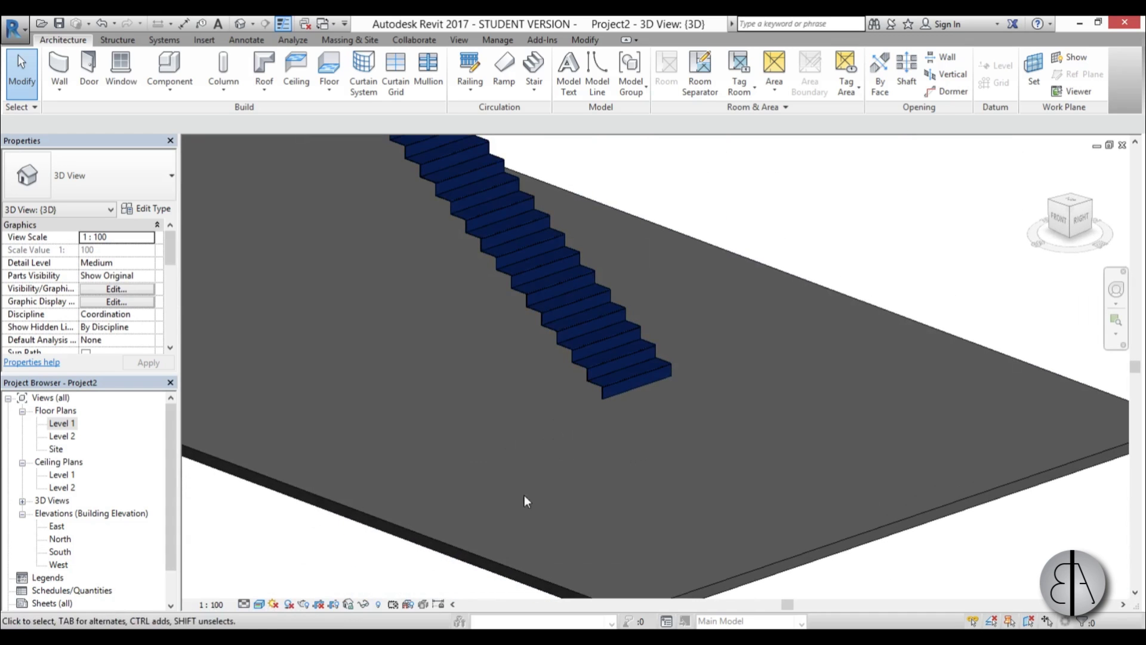
Search the materials for white and assign Gypsum Wall Board to the structure layer of the Generic 150mm floor type
{"action": "left_click", "coordinate": [220, 199]}
{"action": "left_click", "coordinate": [151, 209]}
{"action": "left_click", "coordinate": [928, 216]}
{"action": "left_click", "coordinate": [418, 202]}
{"action": "left_click", "coordinate": [500, 203]}
{"action": "left_click", "coordinate": [227, 54]}
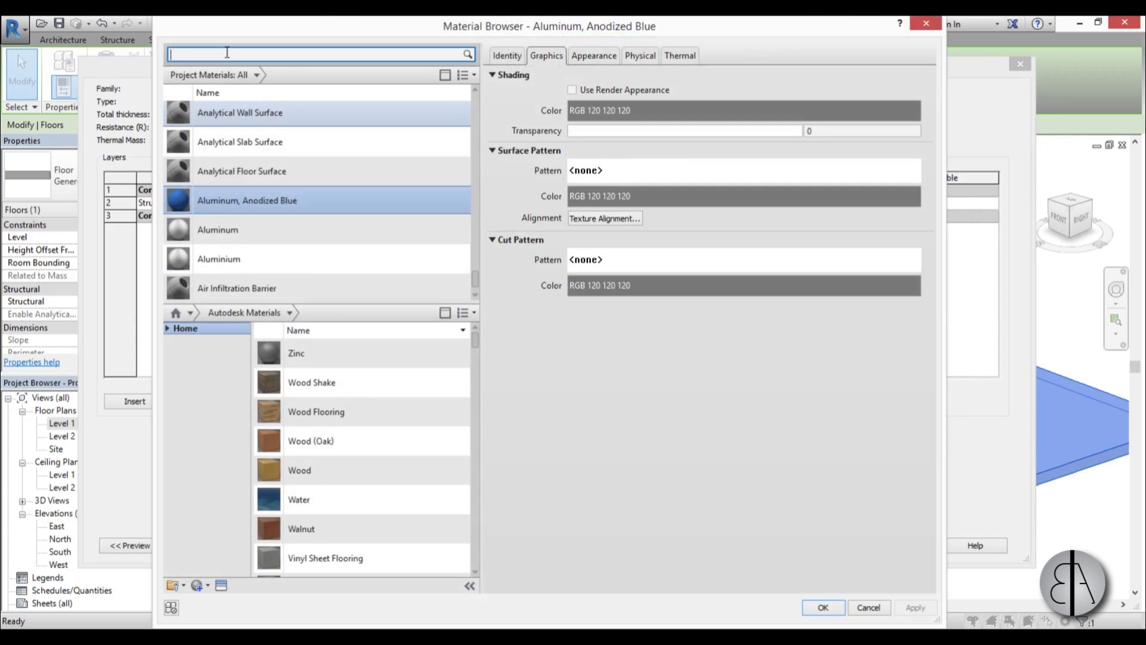
{"action": "type", "text": "white"}
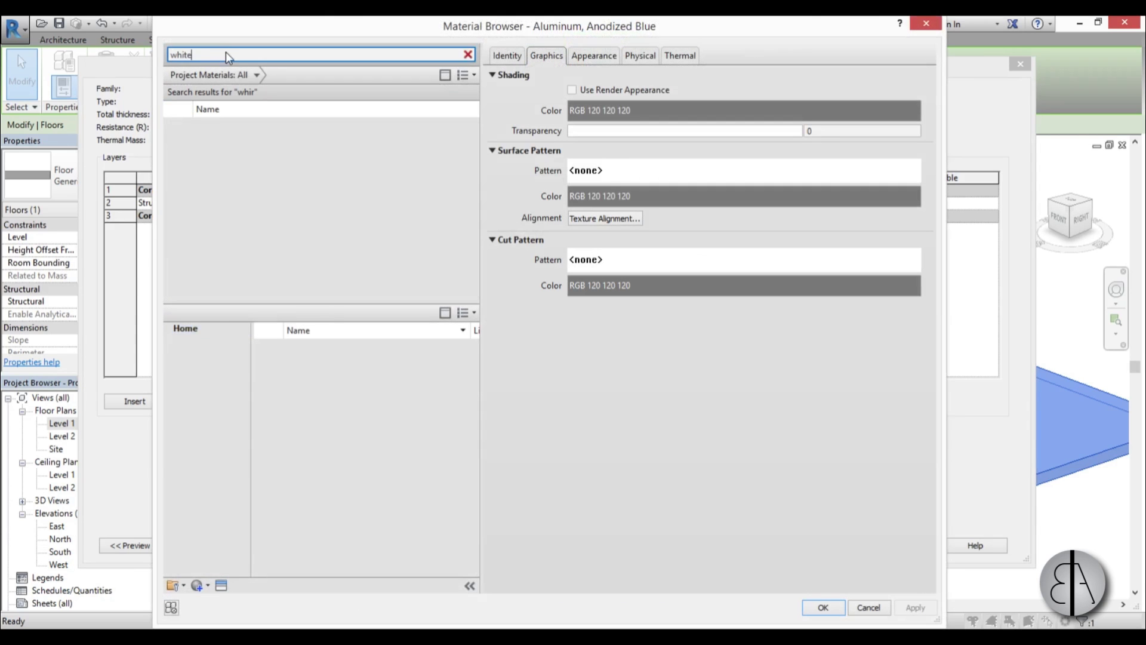
{"action": "left_click", "coordinate": [261, 127]}
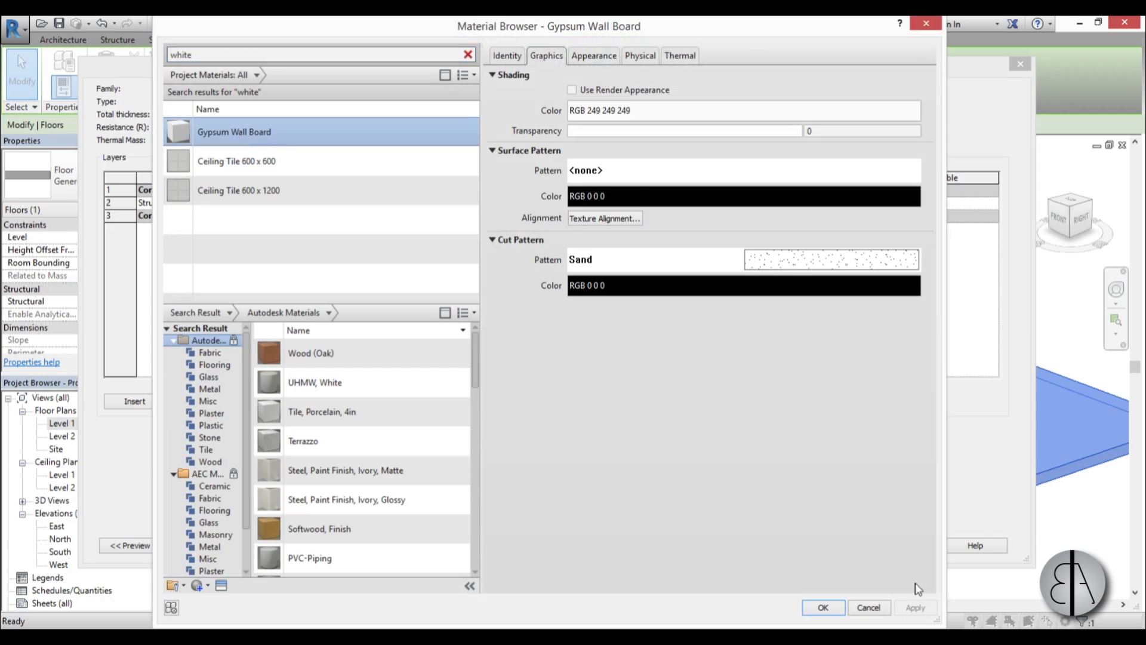
{"action": "left_click", "coordinate": [824, 607]}
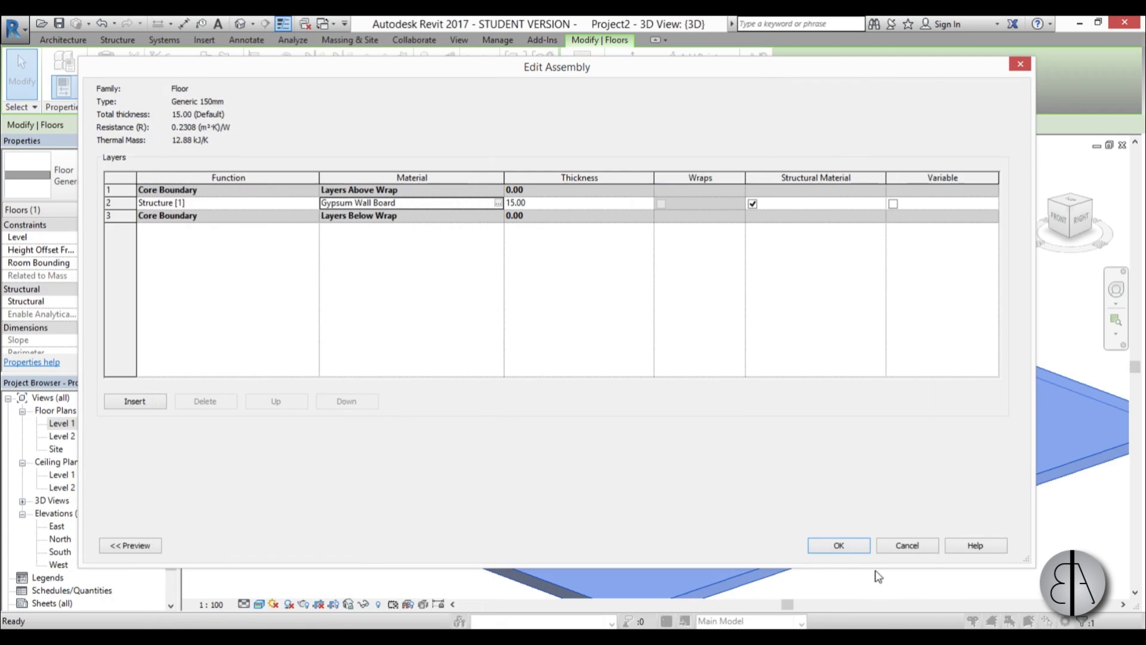
{"action": "left_click", "coordinate": [838, 545]}
{"action": "left_click", "coordinate": [843, 545]}
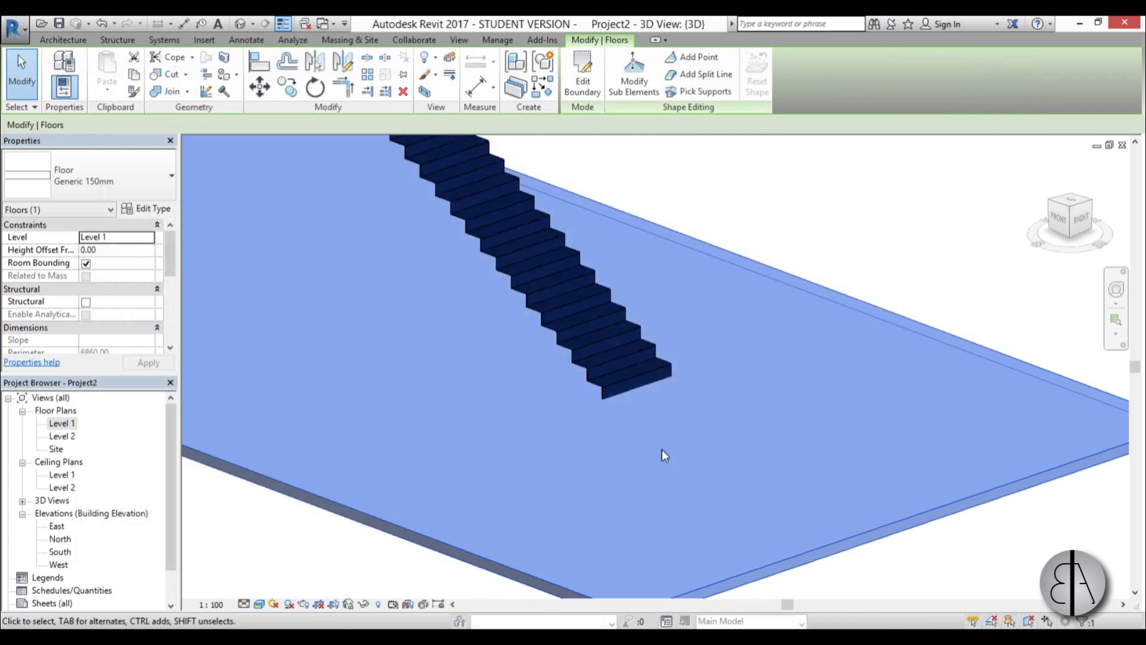
Examine the position of the stair on the floor in 3D and on the Level 1 plan
{"action": "scroll", "coordinate": [543, 360], "scroll_direction": "down", "scroll_amount": 5}
{"action": "left_click", "coordinate": [558, 392]}
{"action": "left_click", "coordinate": [548, 408]}
{"action": "scroll", "coordinate": [535, 443], "scroll_direction": "down", "scroll_amount": 3}
{"action": "middle_click_drag", "start_coordinate": [535, 468], "coordinate": [514, 416], "text": "shift"}
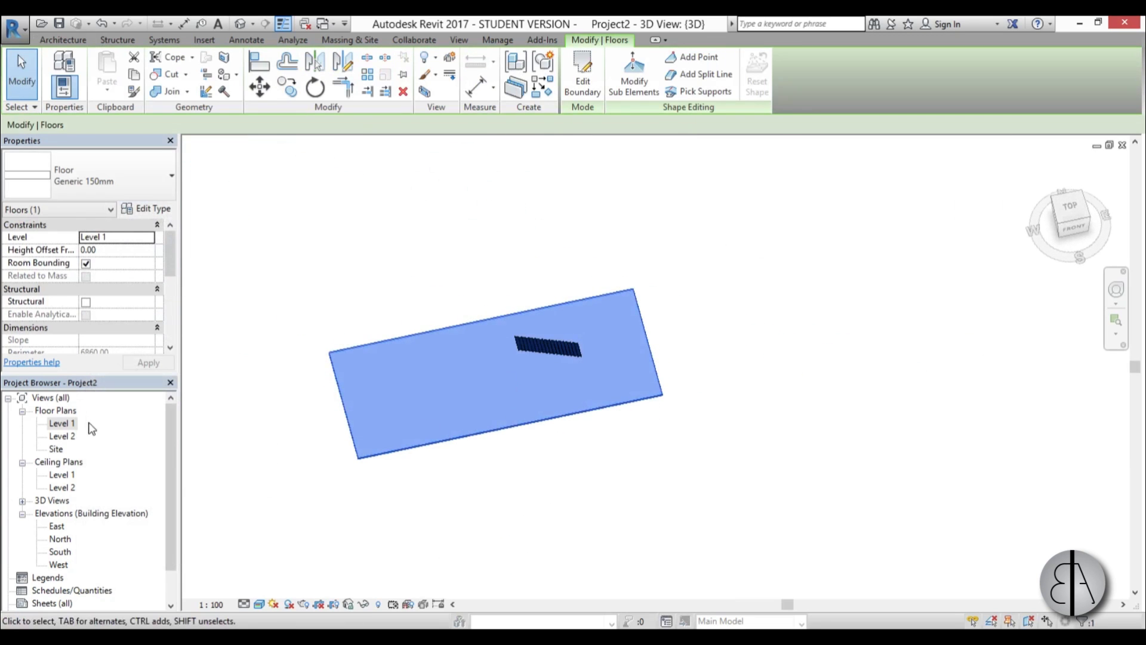
{"action": "double_click", "coordinate": [63, 424]}
{"action": "left_click_drag", "start_coordinate": [527, 471], "coordinate": [621, 473]}
{"action": "scroll", "coordinate": [430, 378], "scroll_direction": "down", "scroll_amount": 2}
{"action": "left_click", "coordinate": [618, 378]}
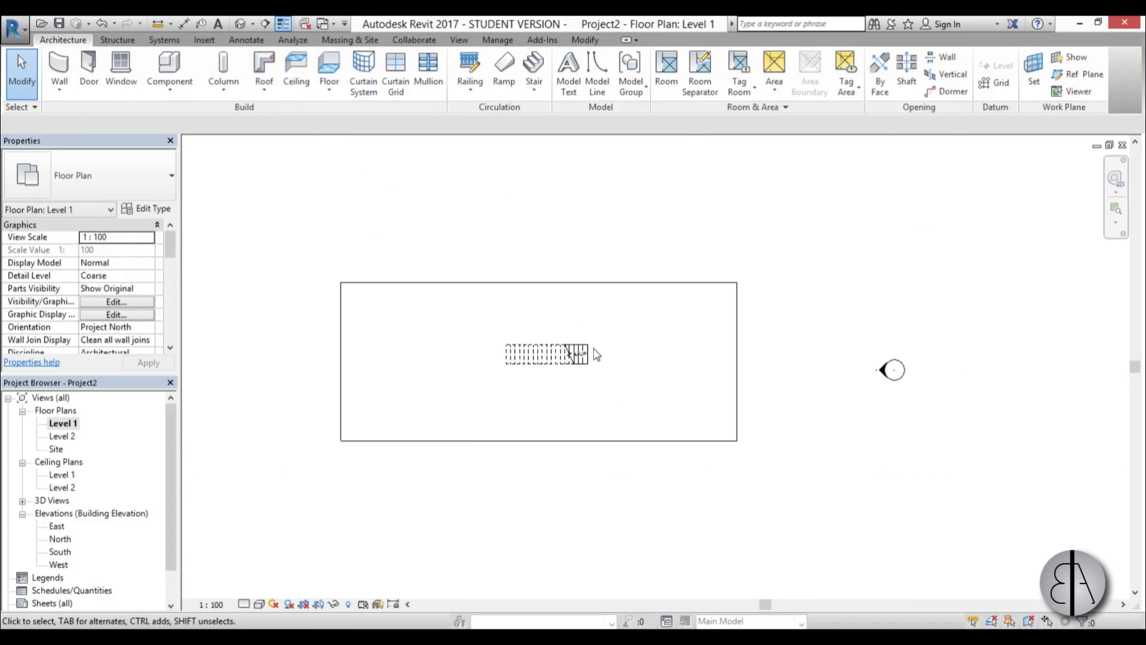
Copy the floor in the 3D view and paste it aligned to Level 2
{"action": "left_click", "coordinate": [240, 27]}
{"action": "middle_click_drag", "start_coordinate": [619, 361], "coordinate": [522, 424], "text": "shift"}
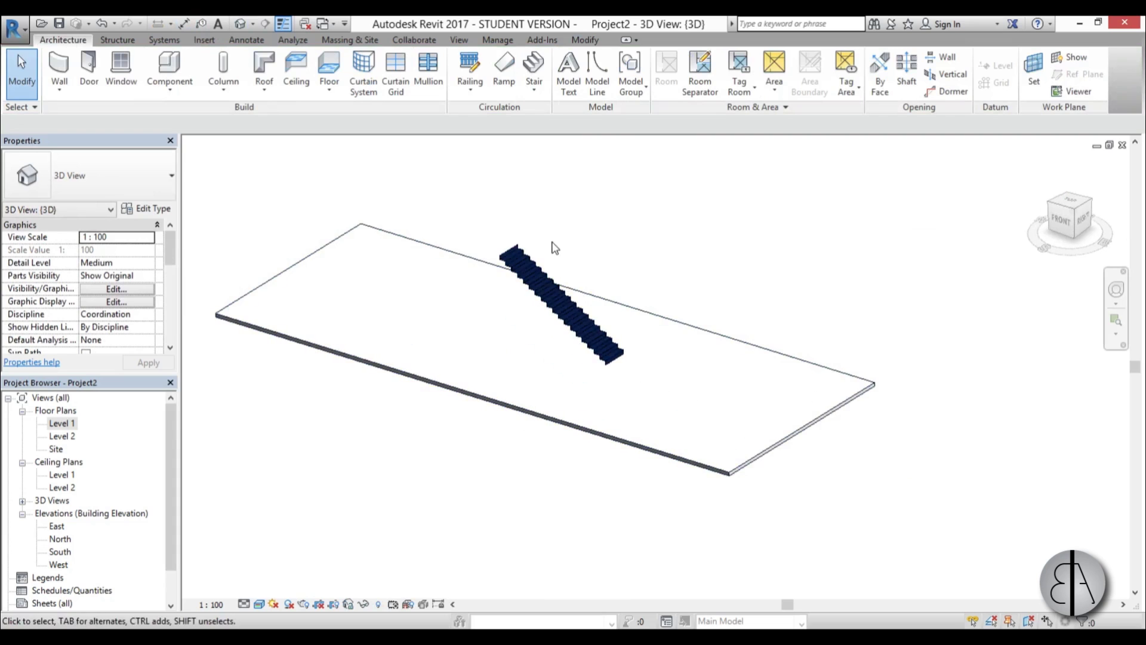
{"action": "left_click", "coordinate": [624, 405]}
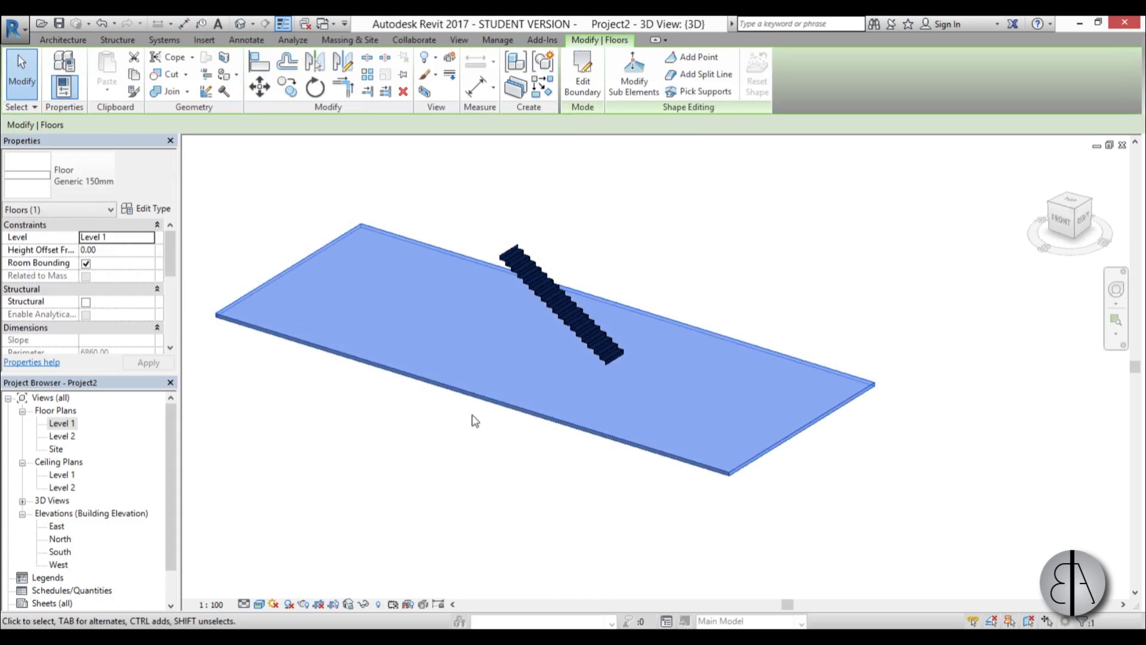
{"action": "left_click", "coordinate": [134, 74]}
{"action": "left_click", "coordinate": [108, 89]}
{"action": "left_click", "coordinate": [148, 156]}
{"action": "double_click", "coordinate": [502, 245]}
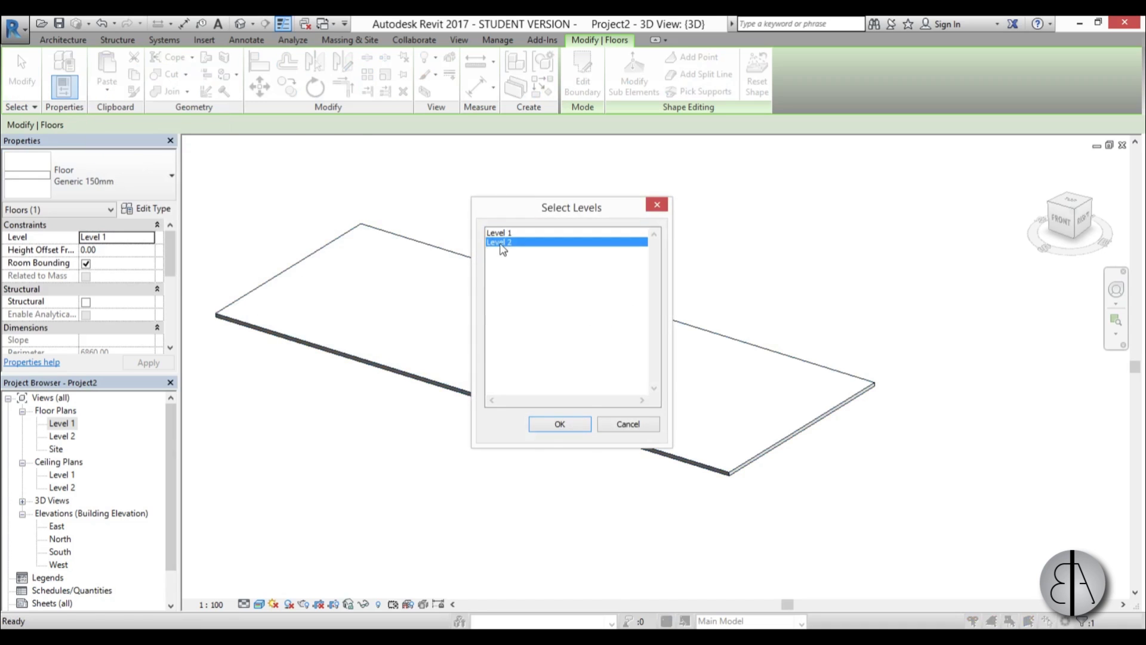
{"action": "left_click", "coordinate": [426, 415]}
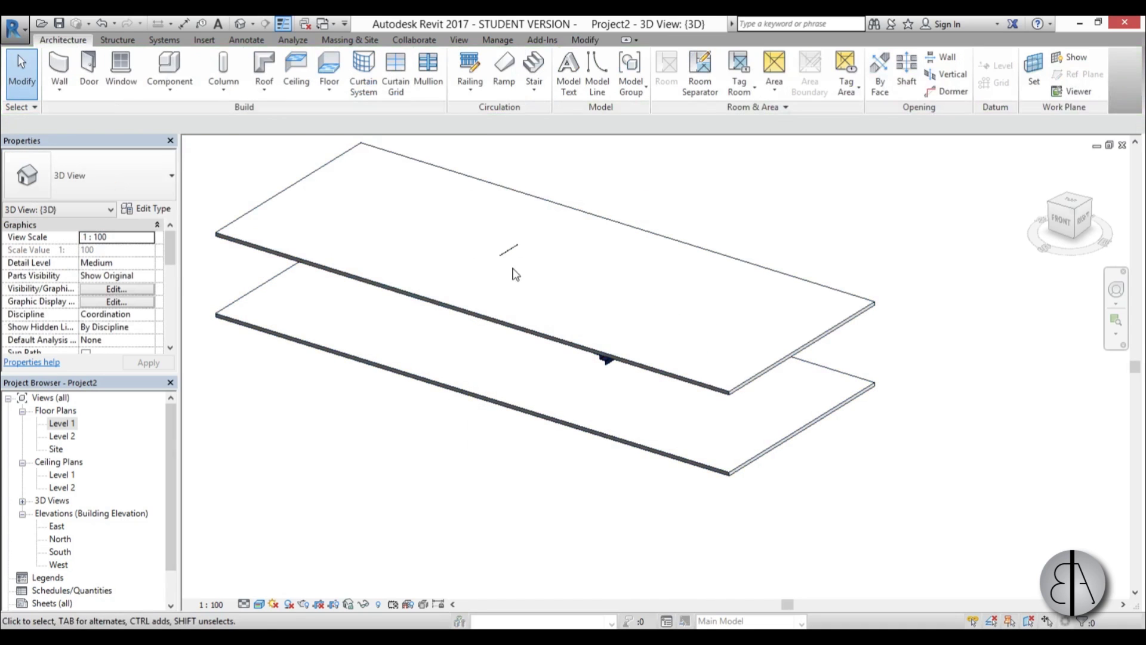
Open the Level 2 floor plan and start editing the boundary of the copied floor
{"action": "double_click", "coordinate": [60, 436]}
{"action": "scroll", "coordinate": [469, 333], "scroll_direction": "up", "scroll_amount": 3}
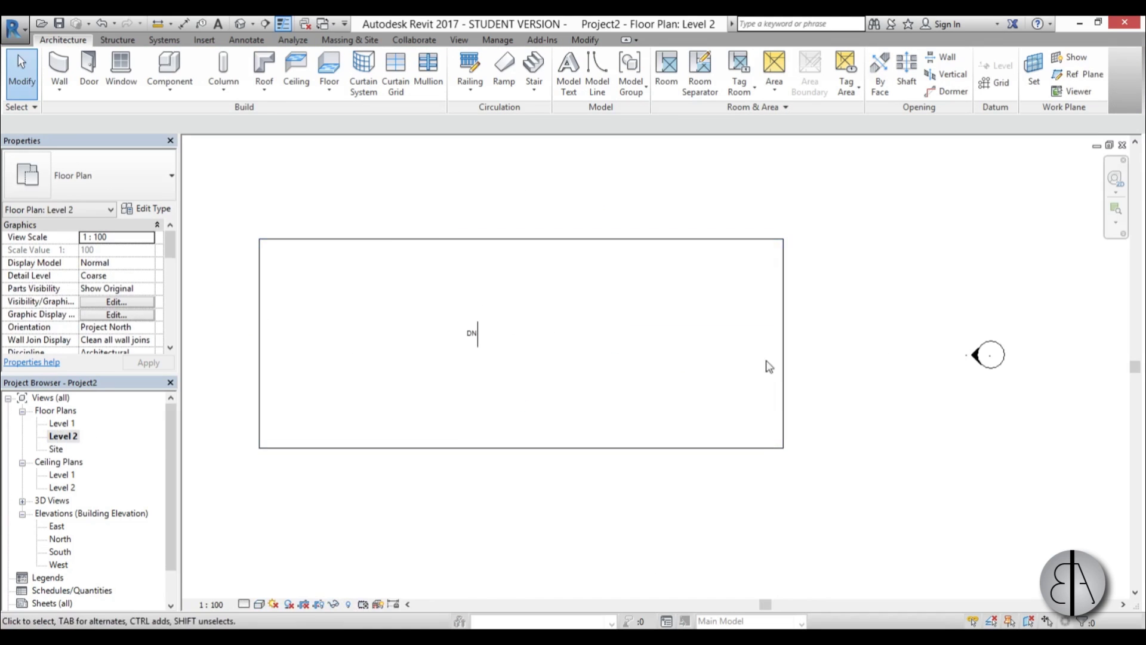
{"action": "scroll", "coordinate": [495, 336], "scroll_direction": "up", "scroll_amount": 3}
{"action": "scroll", "coordinate": [633, 412], "scroll_direction": "down", "scroll_amount": 2}
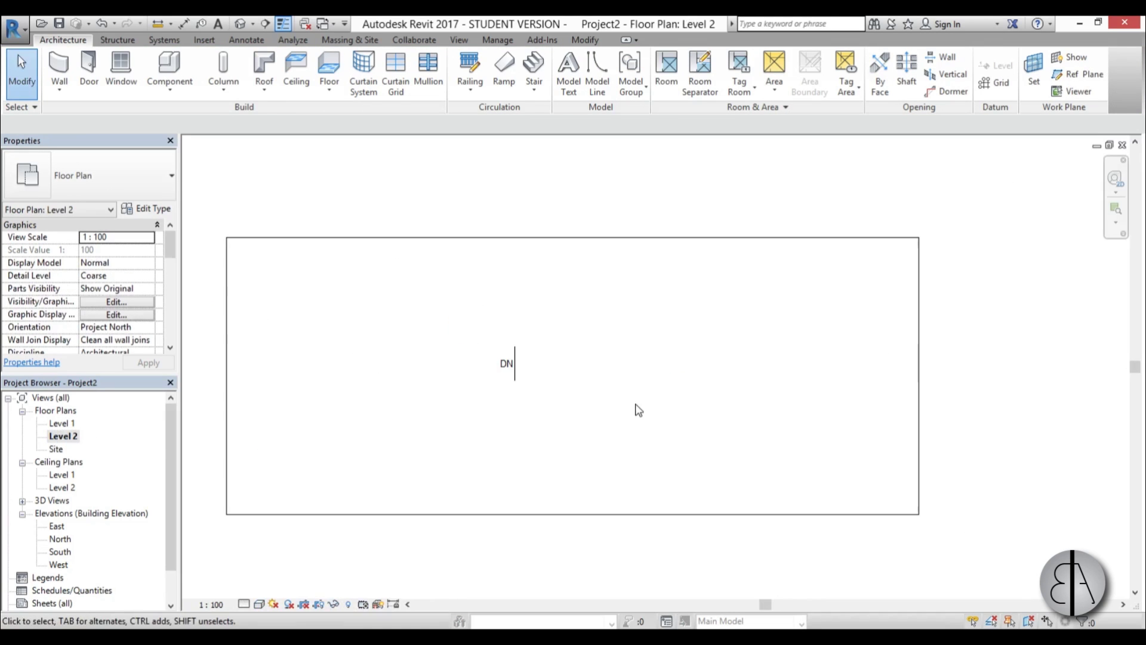
{"action": "left_click", "coordinate": [600, 239]}
{"action": "left_click", "coordinate": [582, 74]}
{"action": "scroll", "coordinate": [594, 360], "scroll_direction": "up", "scroll_amount": 2}
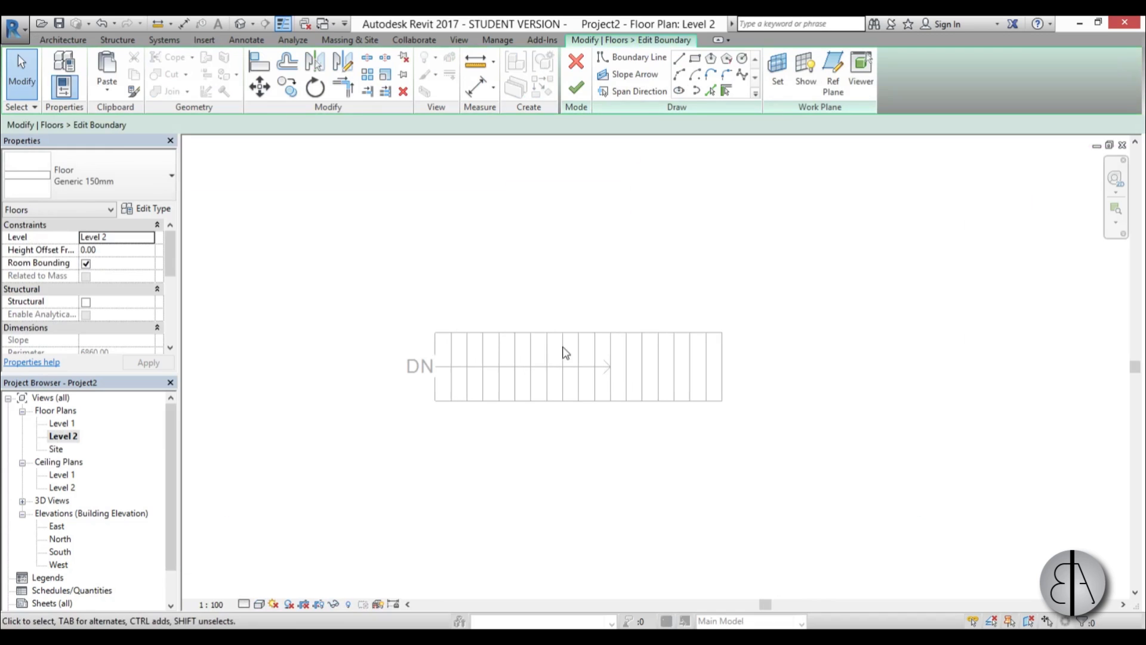
Sketch a rectangular opening along the stair outline with an offset of 4 towards the inside
{"action": "left_click", "coordinate": [695, 59]}
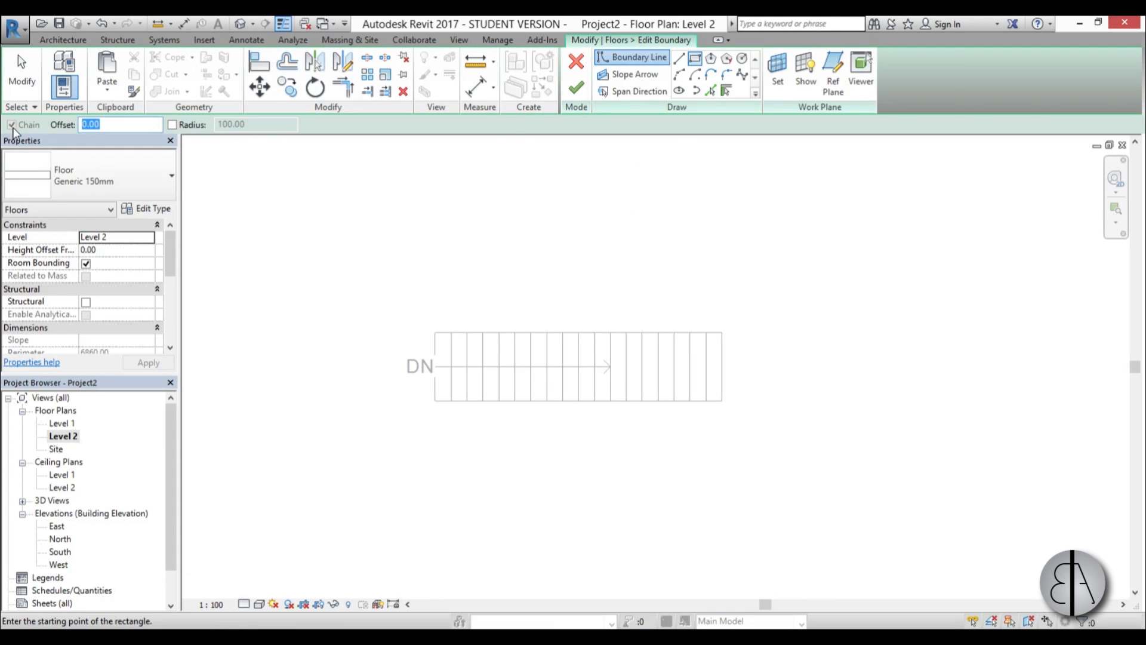
{"action": "scroll", "coordinate": [466, 366], "scroll_direction": "up", "scroll_amount": 3}
{"action": "left_click", "coordinate": [358, 274]}
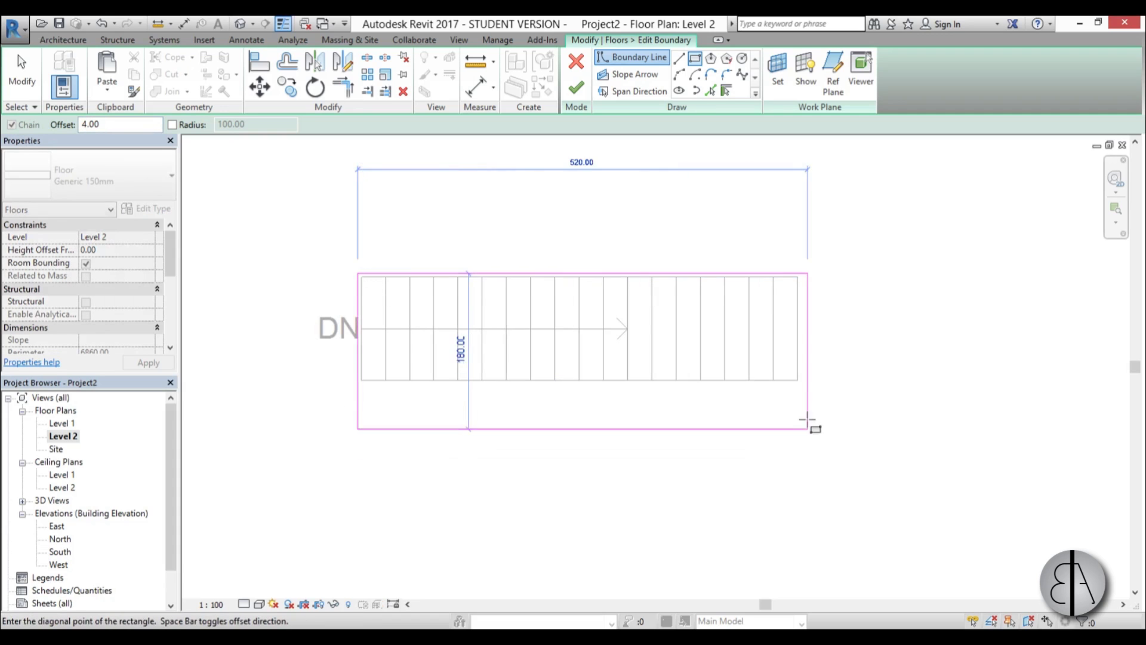
{"action": "scroll", "coordinate": [809, 426], "scroll_direction": "up", "scroll_amount": 2}
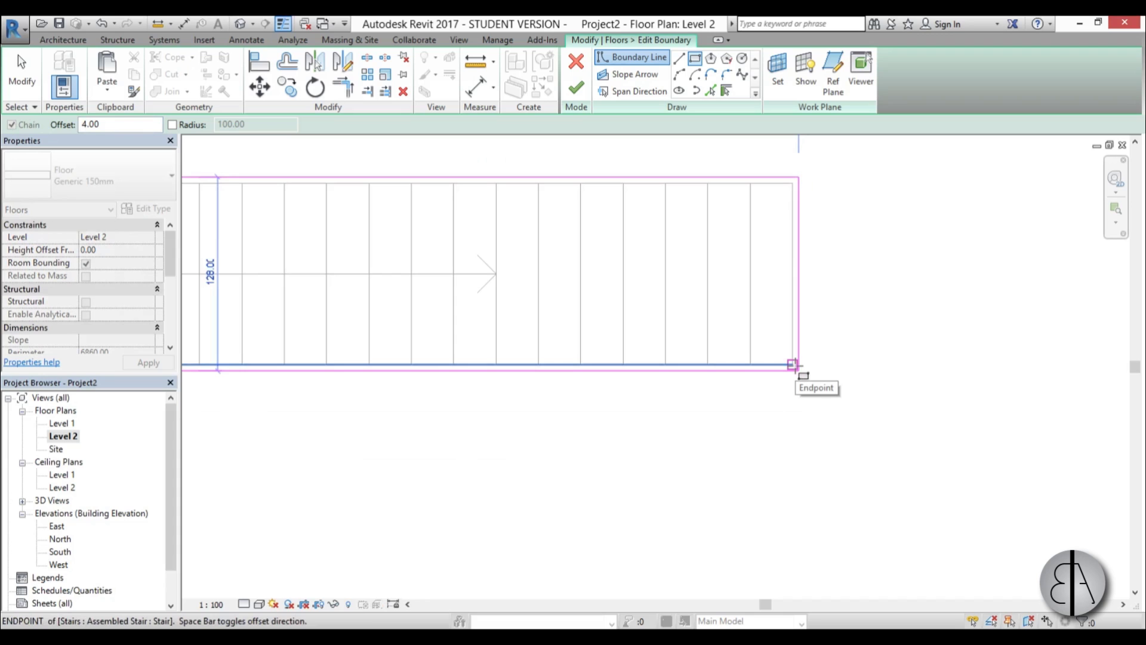
{"action": "key", "text": "space"}
{"action": "left_click", "coordinate": [792, 364]}
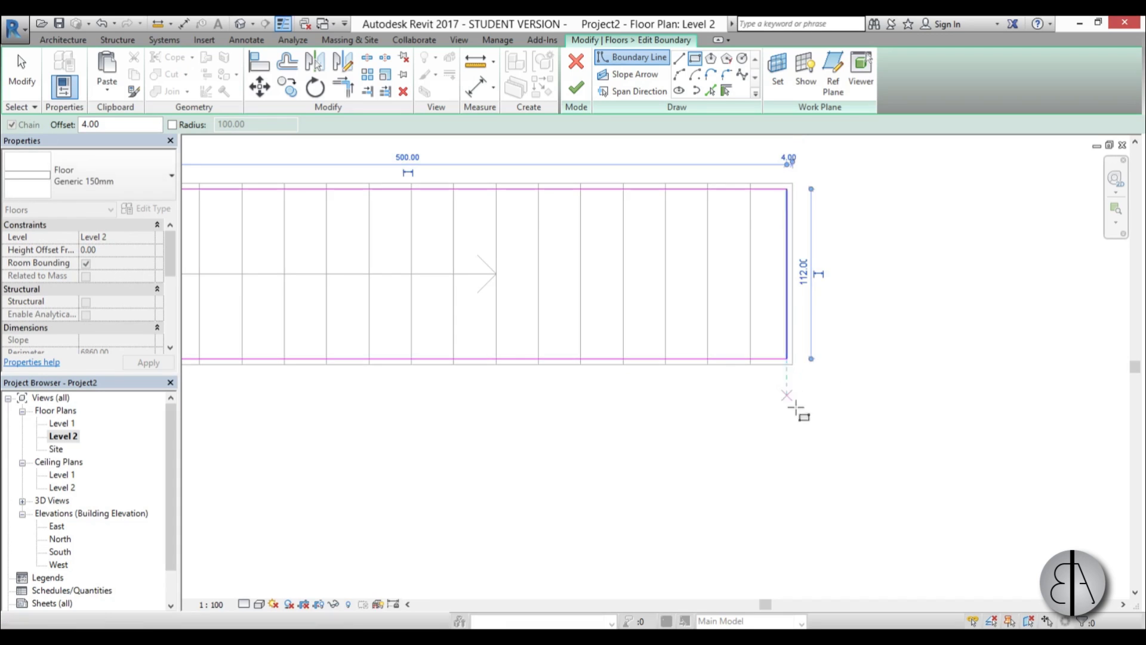
{"action": "key", "text": "Escape"}
Align both short edges of the opening with the two ends of the stair
{"action": "scroll", "coordinate": [776, 289], "scroll_direction": "down", "scroll_amount": 2}
{"action": "scroll", "coordinate": [267, 231], "scroll_direction": "up", "scroll_amount": 2}
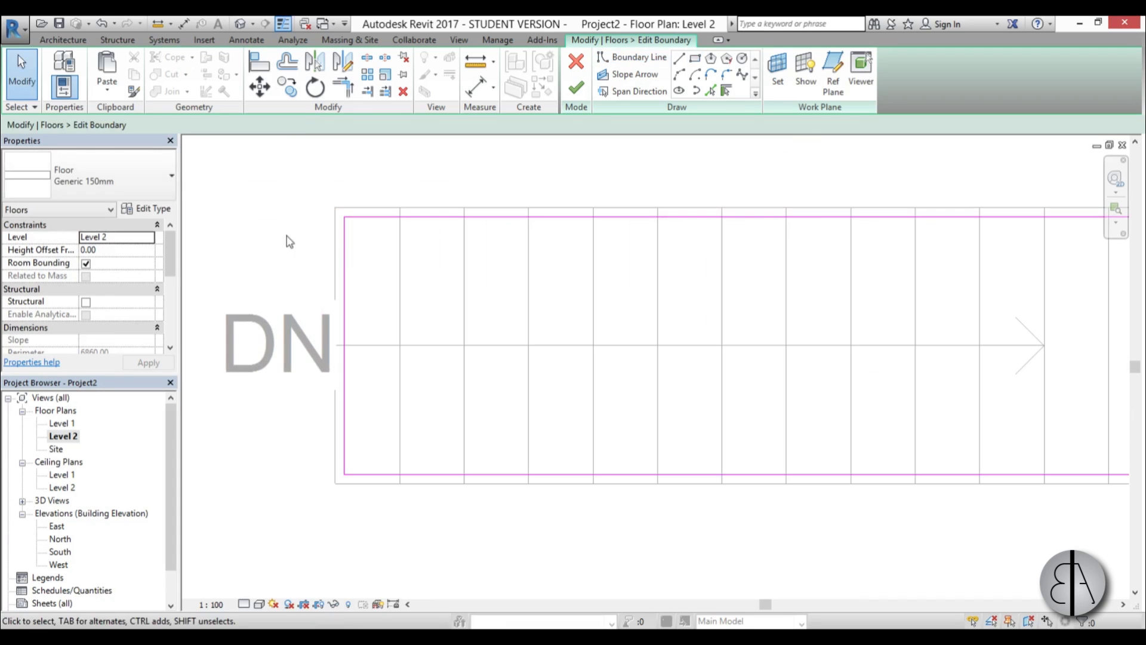
{"action": "left_click_drag", "start_coordinate": [341, 227], "coordinate": [332, 258]}
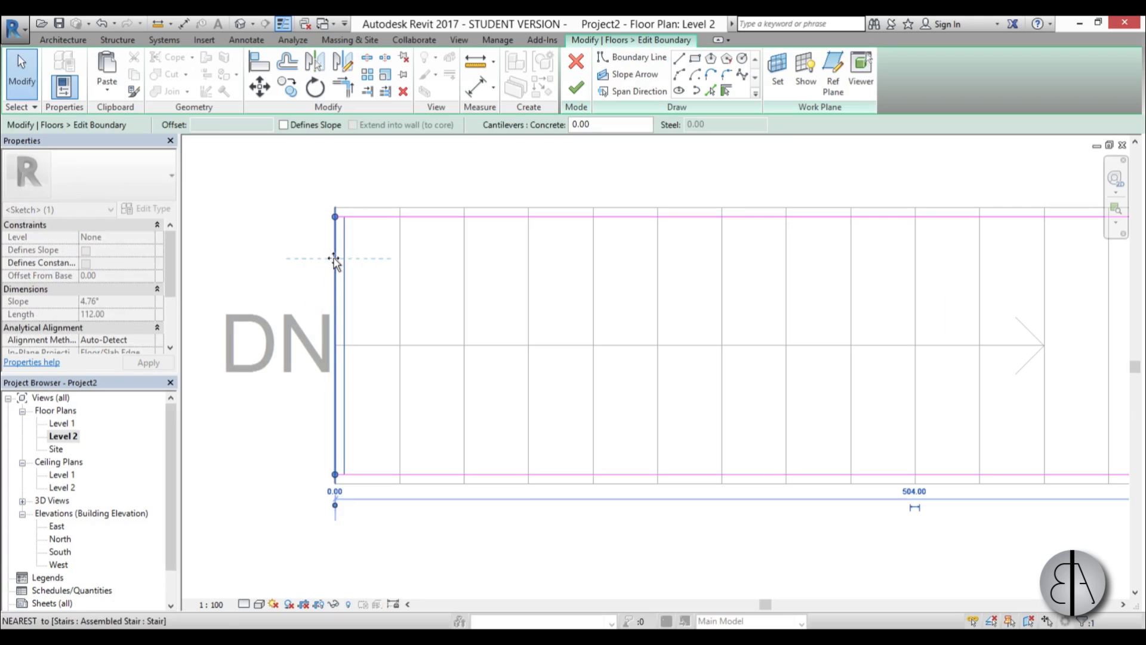
{"action": "scroll", "coordinate": [217, 230], "scroll_direction": "down", "scroll_amount": 3}
{"action": "scroll", "coordinate": [597, 233], "scroll_direction": "up", "scroll_amount": 3}
{"action": "scroll", "coordinate": [650, 260], "scroll_direction": "up", "scroll_amount": 1}
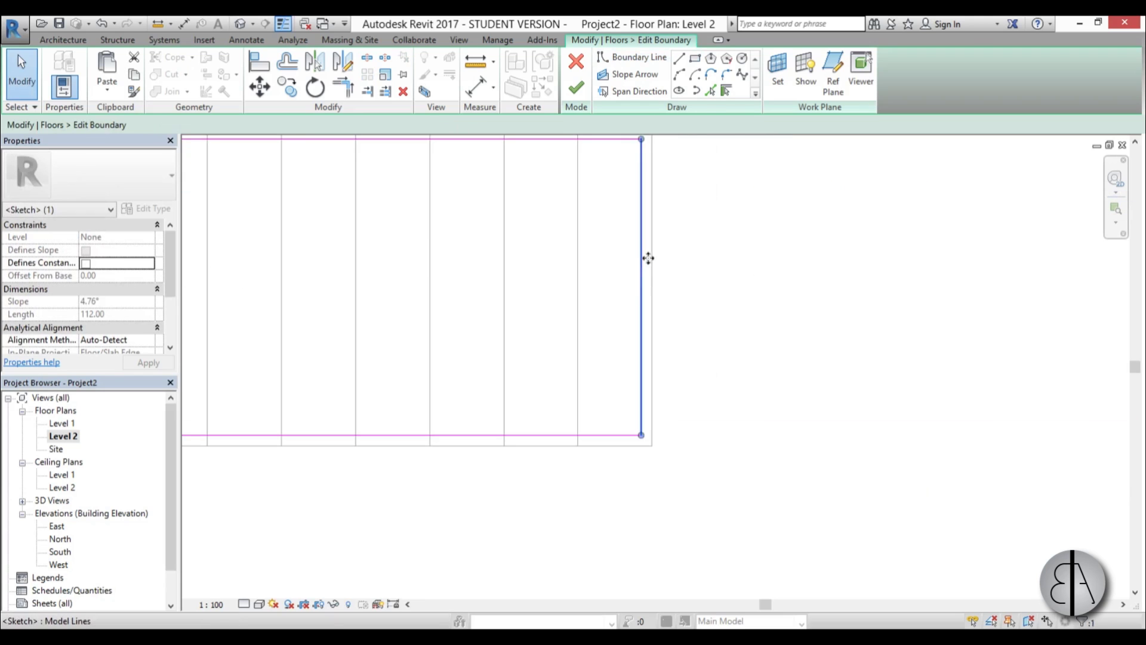
{"action": "scroll", "coordinate": [663, 269], "scroll_direction": "up", "scroll_amount": 2}
{"action": "key", "text": "Escape"}
{"action": "scroll", "coordinate": [651, 208], "scroll_direction": "up", "scroll_amount": 1}
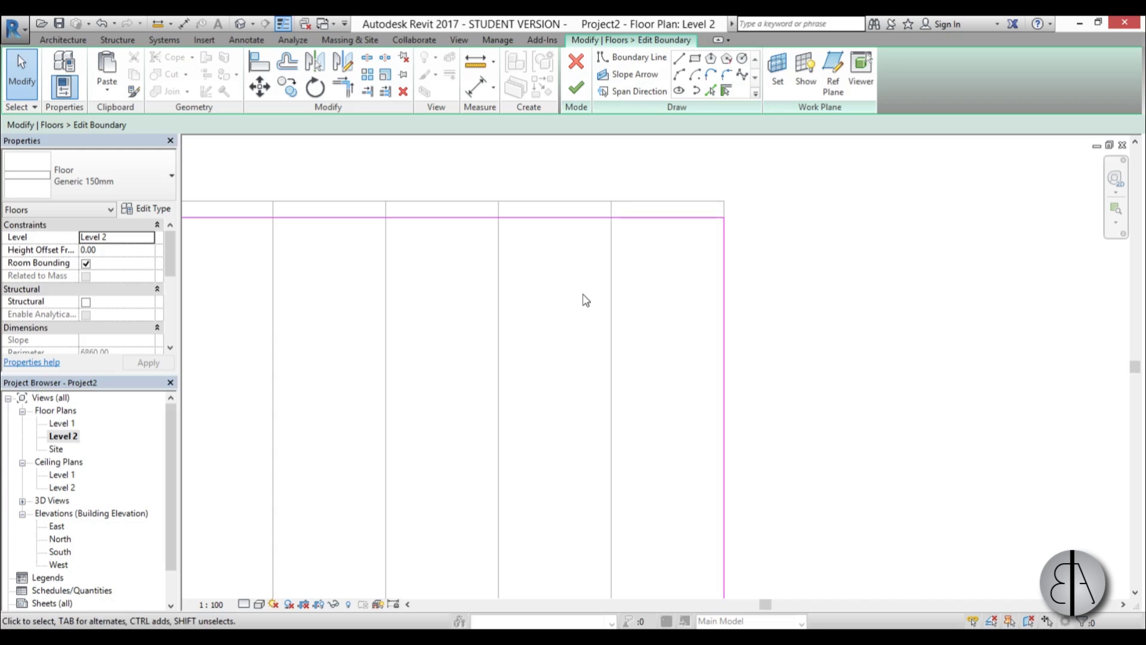
Finish the boundary edit of the Level 2 floor and deselect the floor
{"action": "left_click", "coordinate": [576, 88]}
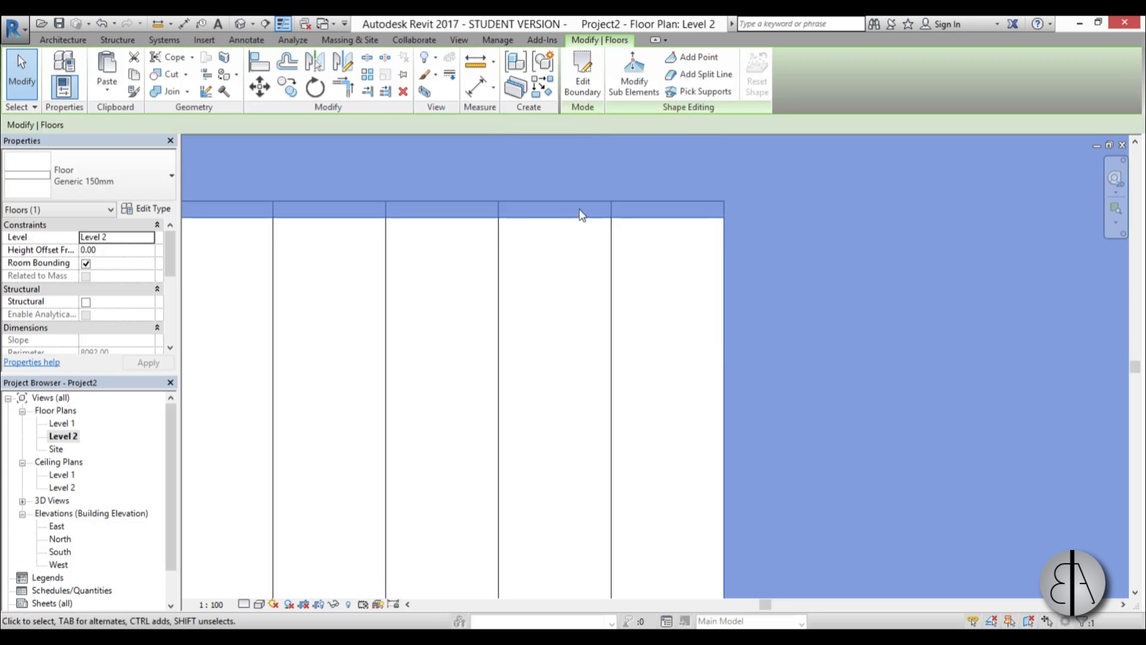
{"action": "scroll", "coordinate": [527, 361], "scroll_direction": "down", "scroll_amount": 5}
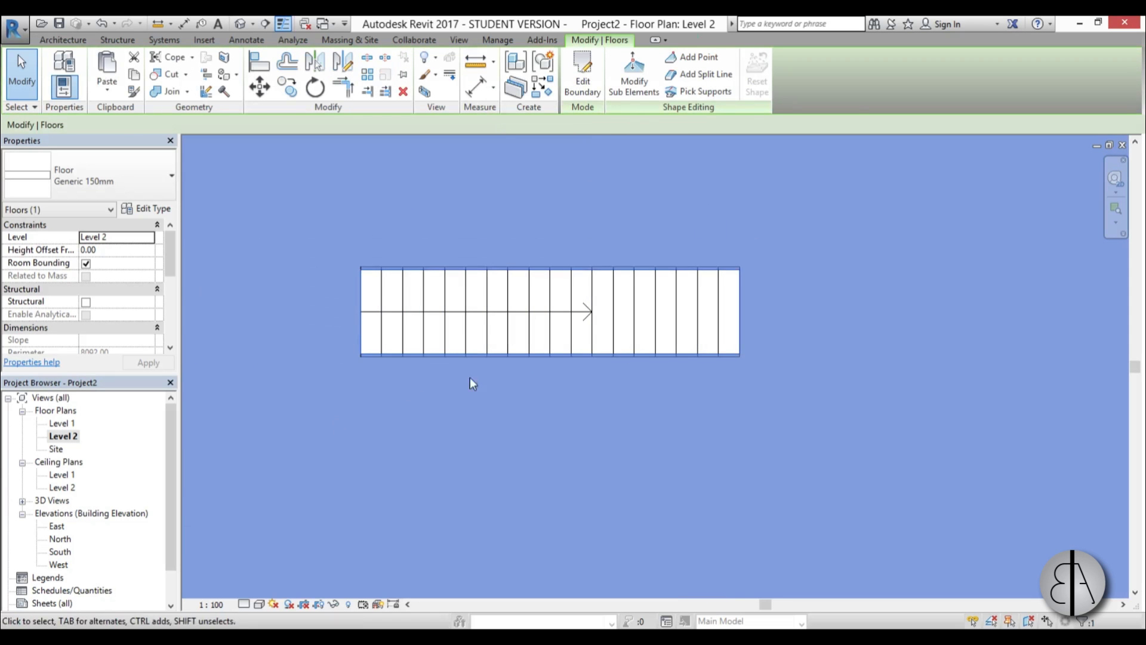
{"action": "scroll", "coordinate": [519, 386], "scroll_direction": "down", "scroll_amount": 1}
{"action": "left_click", "coordinate": [560, 493]}
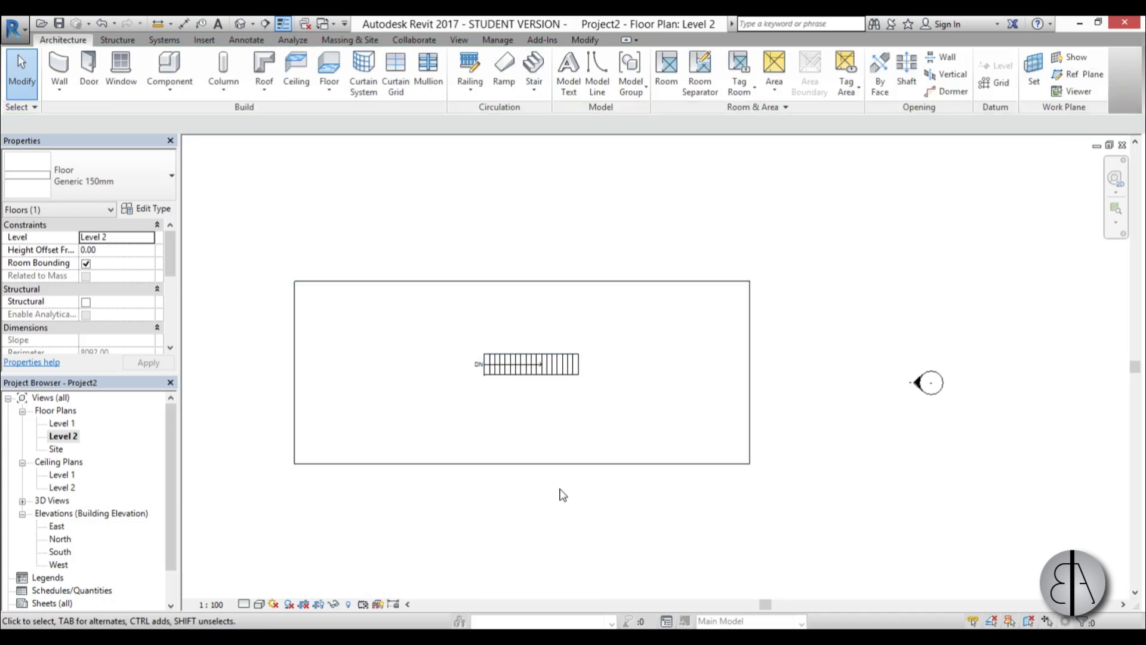
Place a building section lengthwise through the stair and across the whole floor on the Level 2 plan
{"action": "left_click", "coordinate": [263, 24]}
{"action": "left_click", "coordinate": [258, 366]}
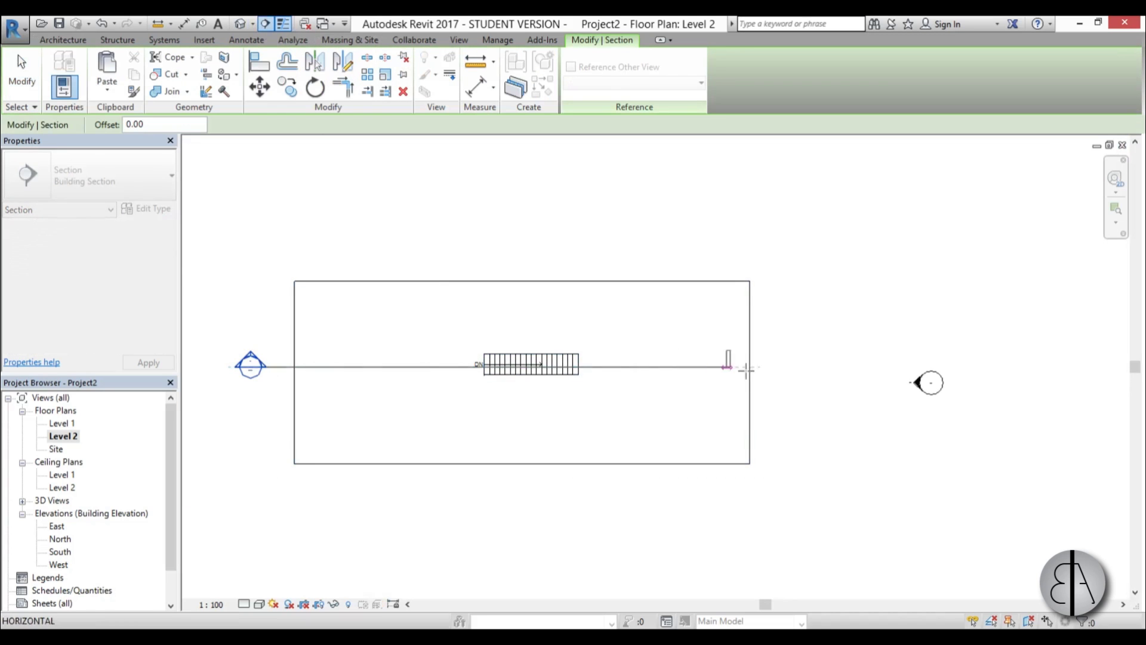
{"action": "left_click", "coordinate": [803, 367]}
{"action": "key", "text": "Escape"}
{"action": "key", "text": "Escape"}
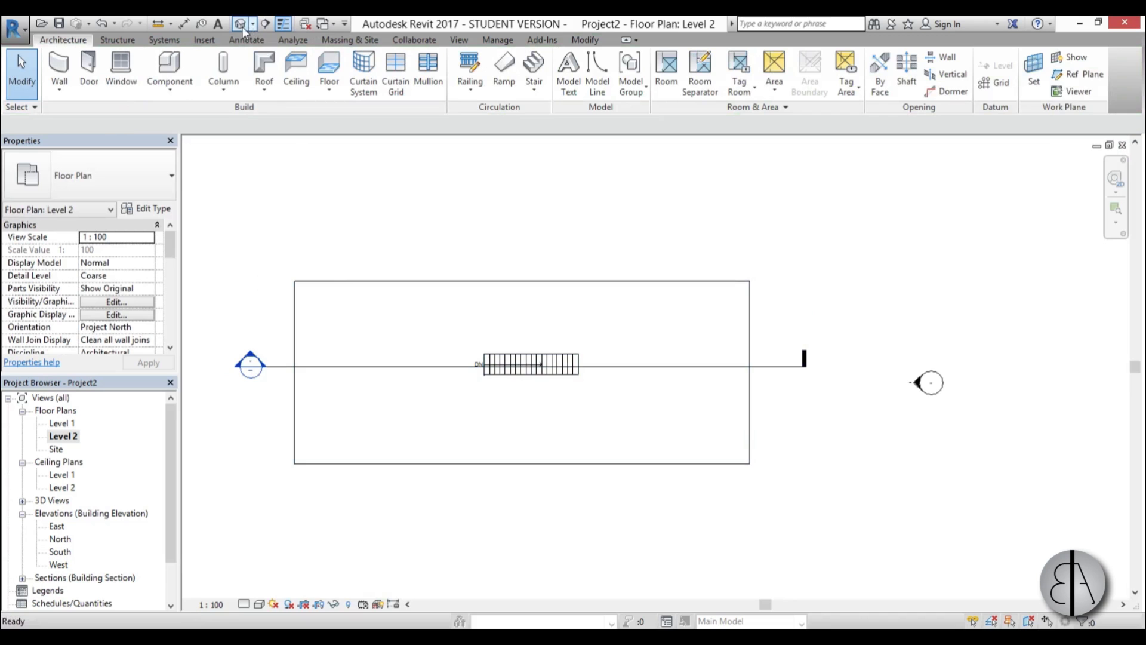
Inspect the top of the stair in the floor opening in 3D and open the Section 1 view there
{"action": "left_click", "coordinate": [241, 25]}
{"action": "scroll", "coordinate": [508, 256], "scroll_direction": "up", "scroll_amount": 6}
{"action": "scroll", "coordinate": [514, 277], "scroll_direction": "up", "scroll_amount": 1}
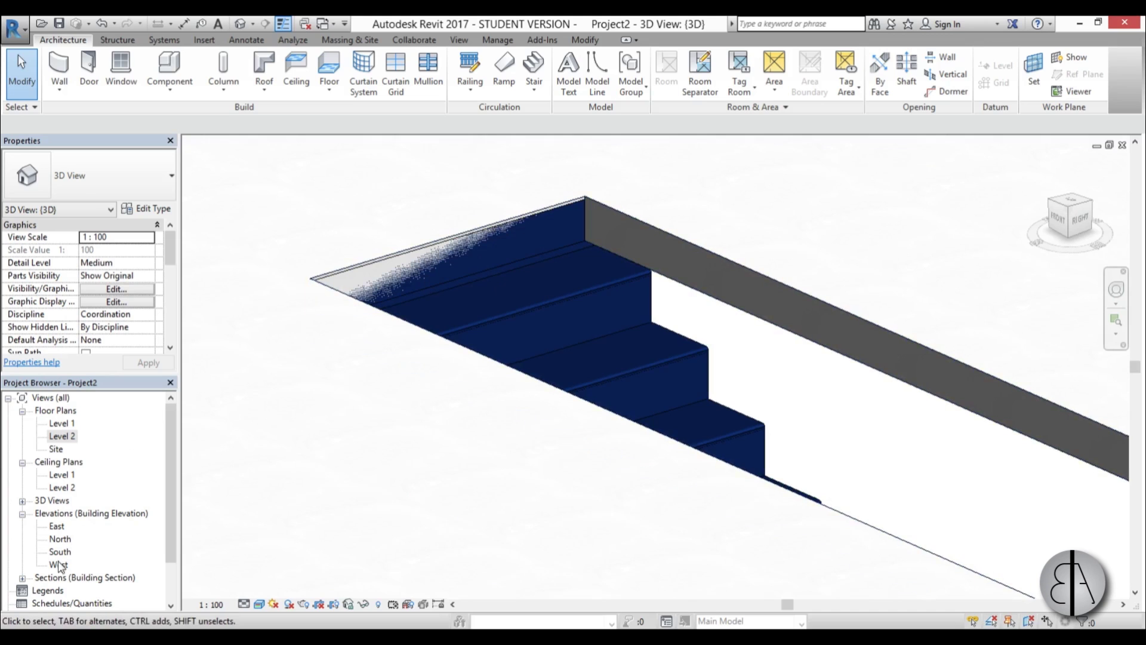
{"action": "left_click", "coordinate": [23, 578]}
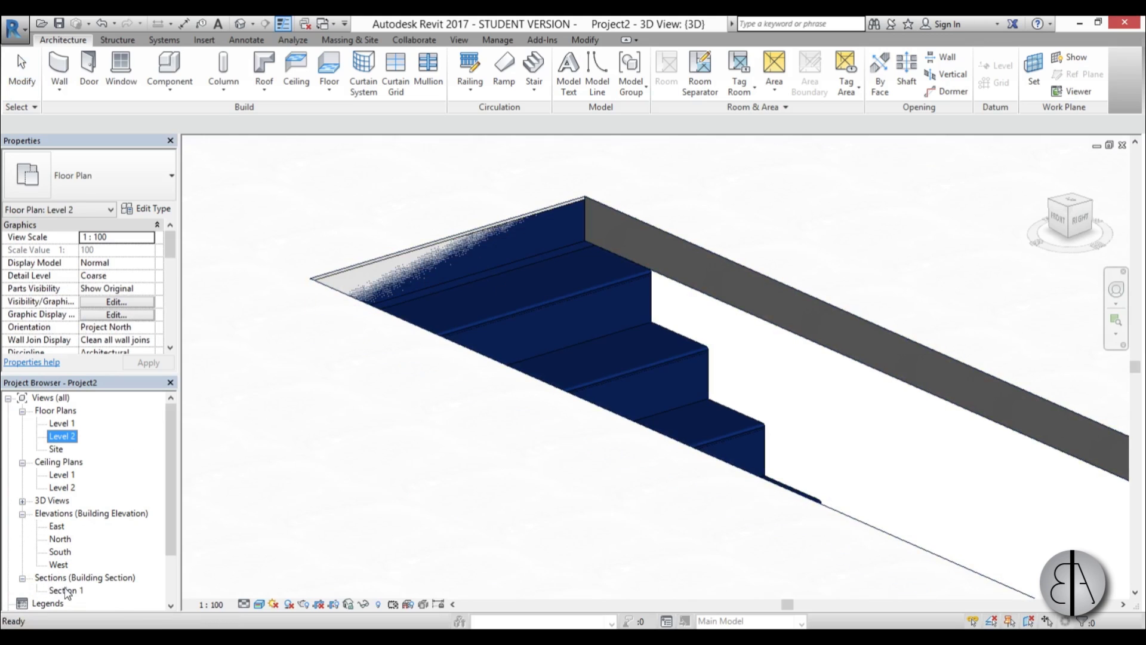
{"action": "double_click", "coordinate": [66, 590]}
{"action": "scroll", "coordinate": [486, 343], "scroll_direction": "up", "scroll_amount": 6}
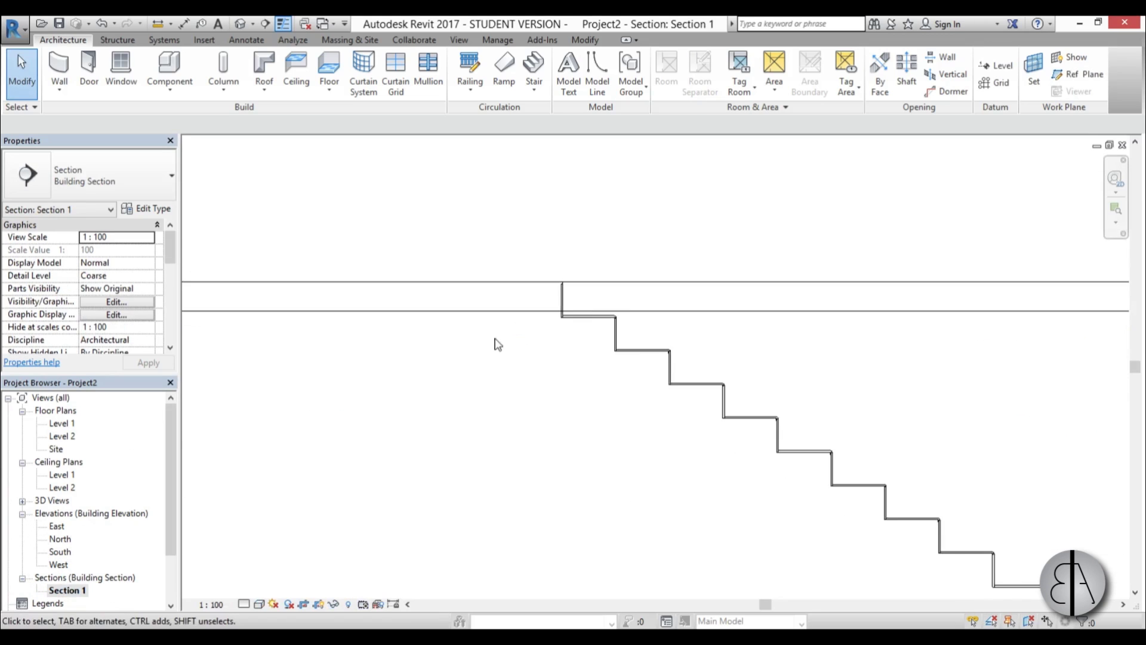
Move the stair horizontally so the outer corner of its top riser meets the edge of the Level 2 floor opening
{"action": "left_click", "coordinate": [422, 370]}
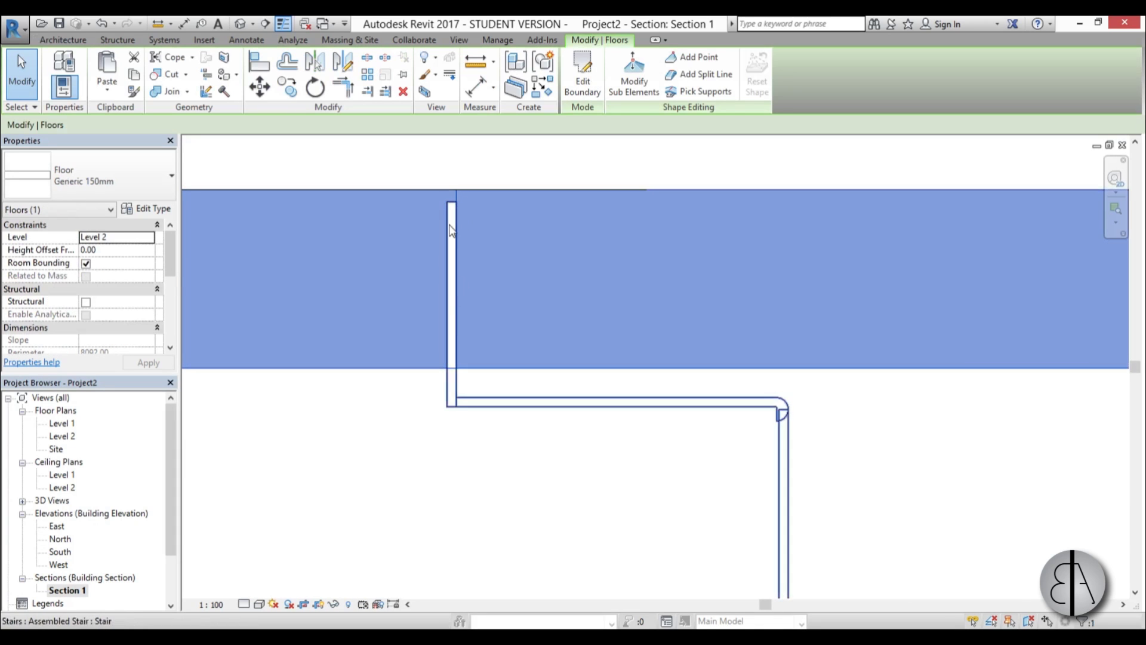
{"action": "key", "text": "Escape"}
{"action": "left_click", "coordinate": [458, 406]}
{"action": "key", "text": "m"}
{"action": "key", "text": "v"}
{"action": "scroll", "coordinate": [473, 166], "scroll_direction": "up", "scroll_amount": 3}
{"action": "left_click", "coordinate": [416, 264]}
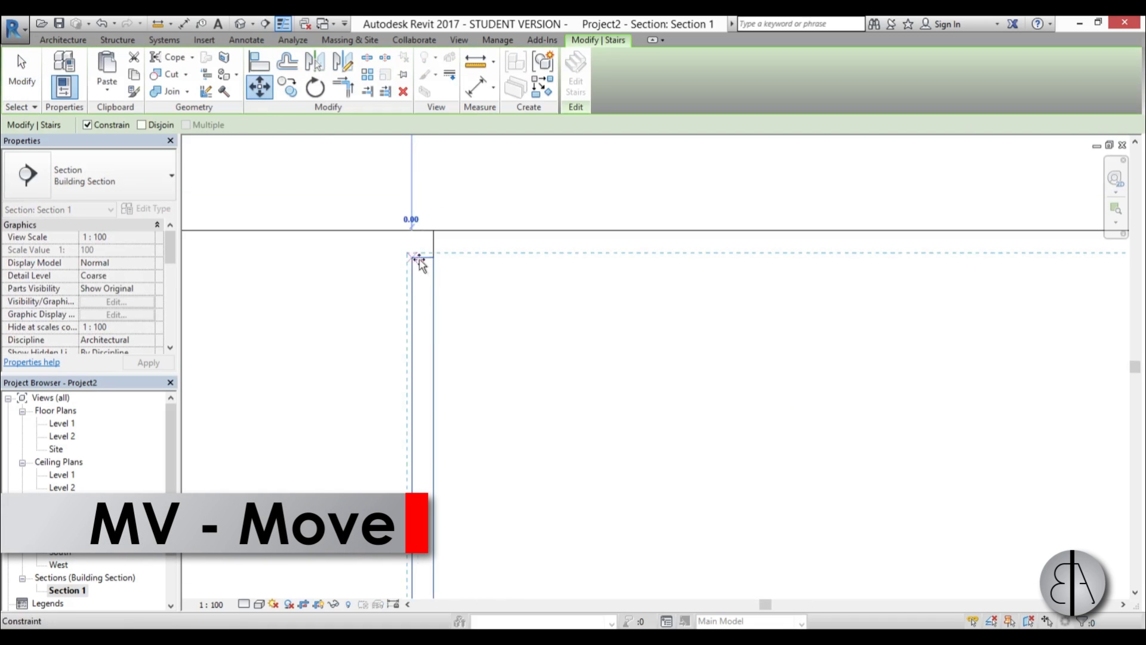
{"action": "left_click", "coordinate": [430, 256]}
{"action": "scroll", "coordinate": [389, 212], "scroll_direction": "down", "scroll_amount": 3}
{"action": "scroll", "coordinate": [389, 212], "scroll_direction": "down", "scroll_amount": 2}
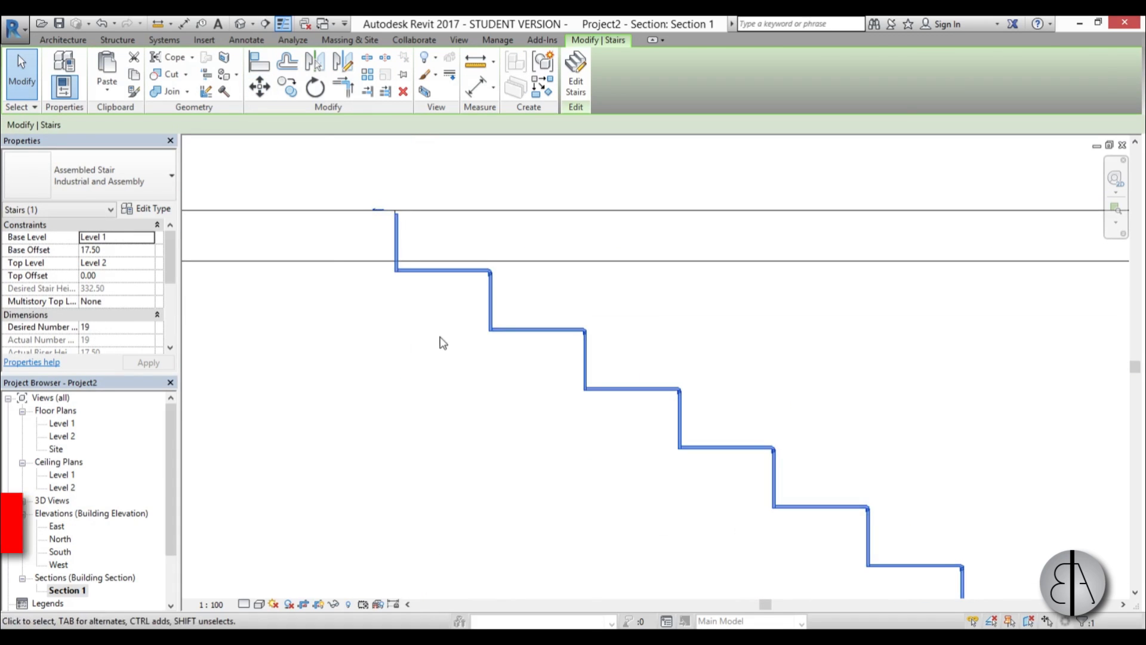
{"action": "key", "text": "Escape"}
Inspect the stair from the front in 3D and examine its lowest step and nosing in the Section 1 view
{"action": "left_click", "coordinate": [235, 24]}
{"action": "middle_click_drag", "start_coordinate": [540, 304], "coordinate": [670, 294], "text": "shift"}
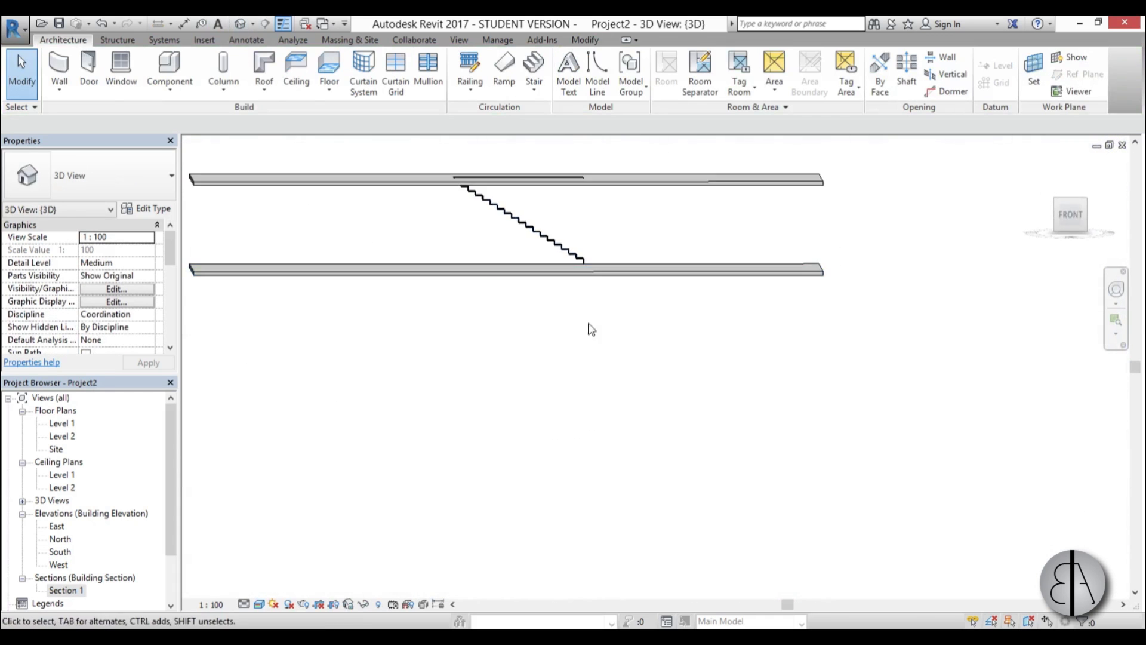
{"action": "double_click", "coordinate": [63, 589]}
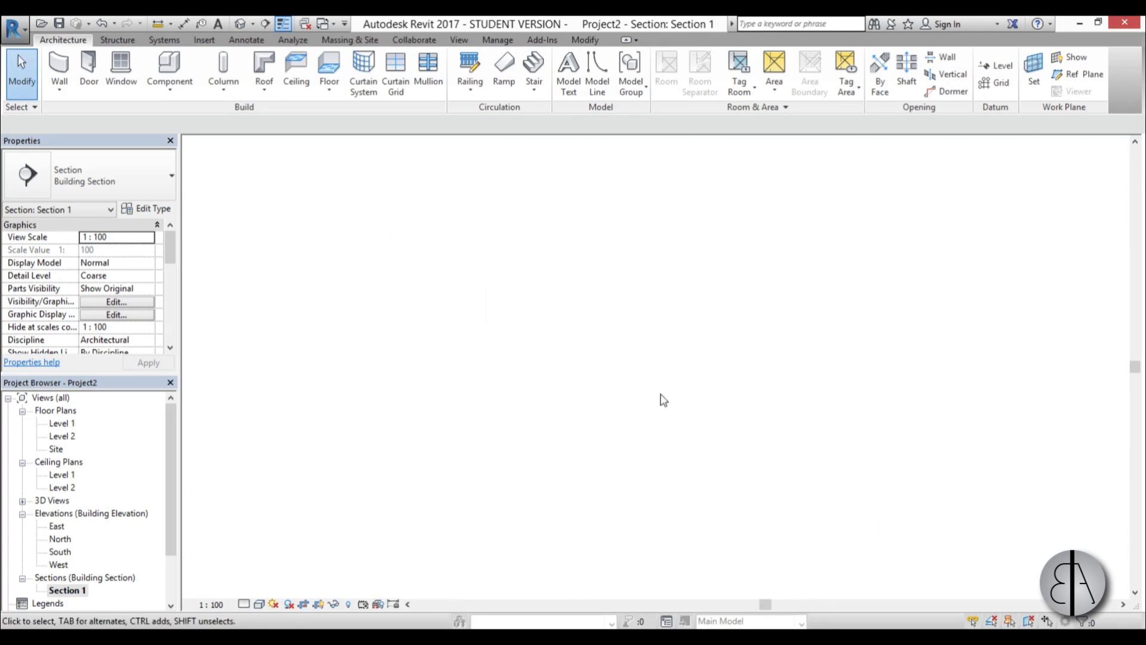
{"action": "scroll", "coordinate": [307, 258], "scroll_direction": "down", "scroll_amount": 3}
{"action": "scroll", "coordinate": [410, 340], "scroll_direction": "up", "scroll_amount": 8}
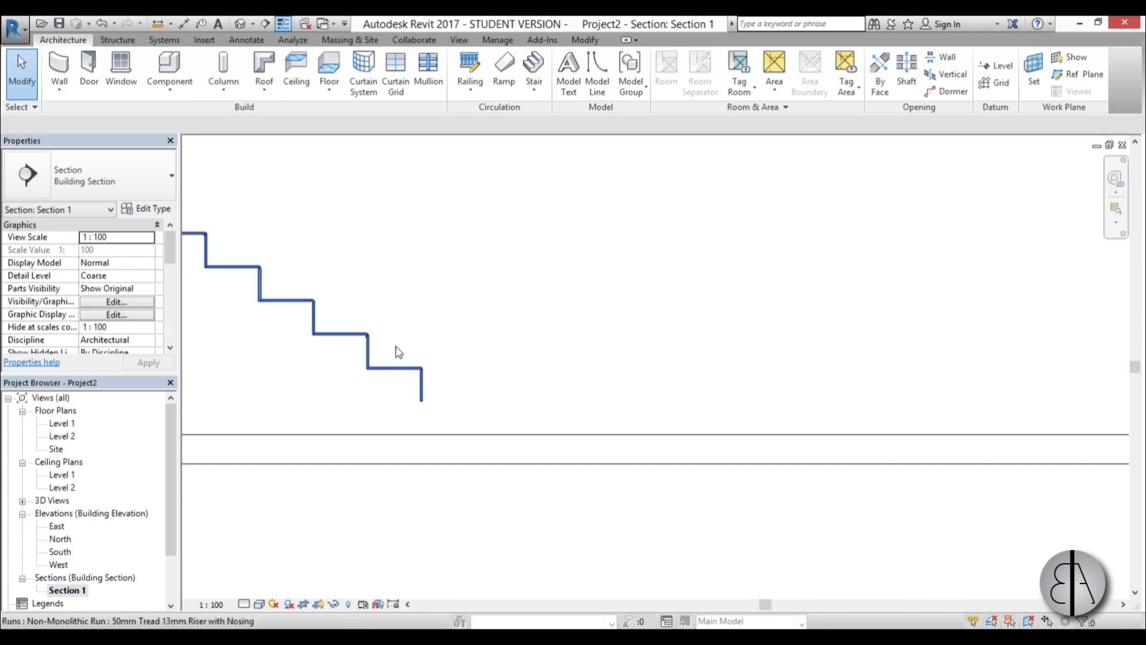
{"action": "scroll", "coordinate": [436, 367], "scroll_direction": "up", "scroll_amount": 2}
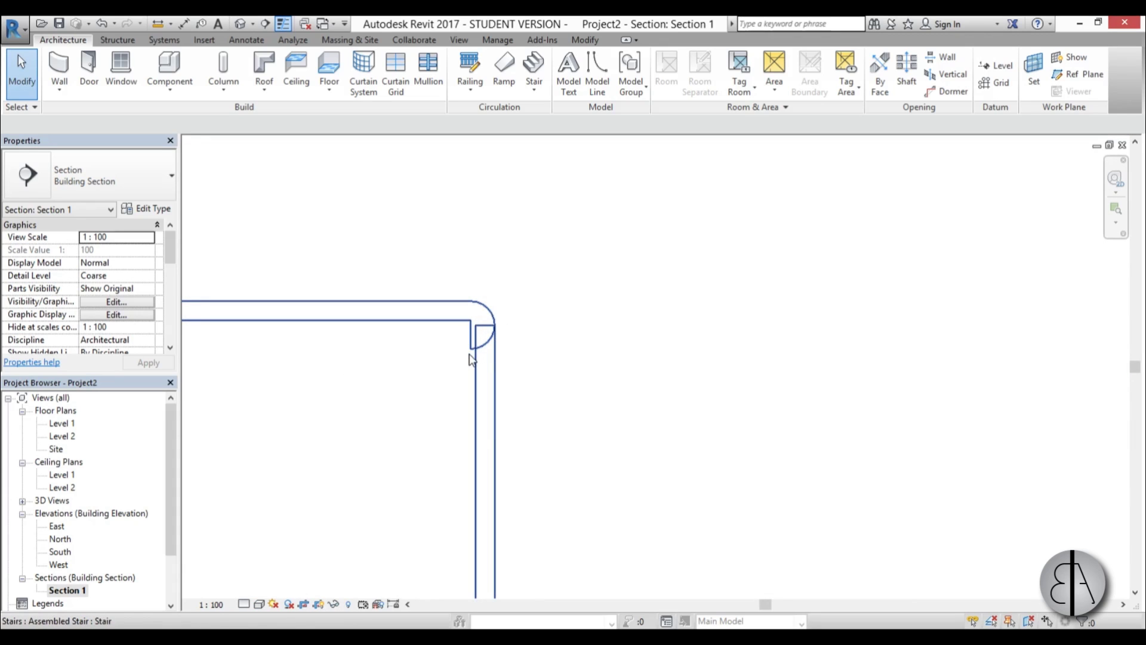
Set the nosing profile of the stair's run type to Default and deselect the stair
{"action": "left_click", "coordinate": [401, 325]}
{"action": "left_click", "coordinate": [156, 209]}
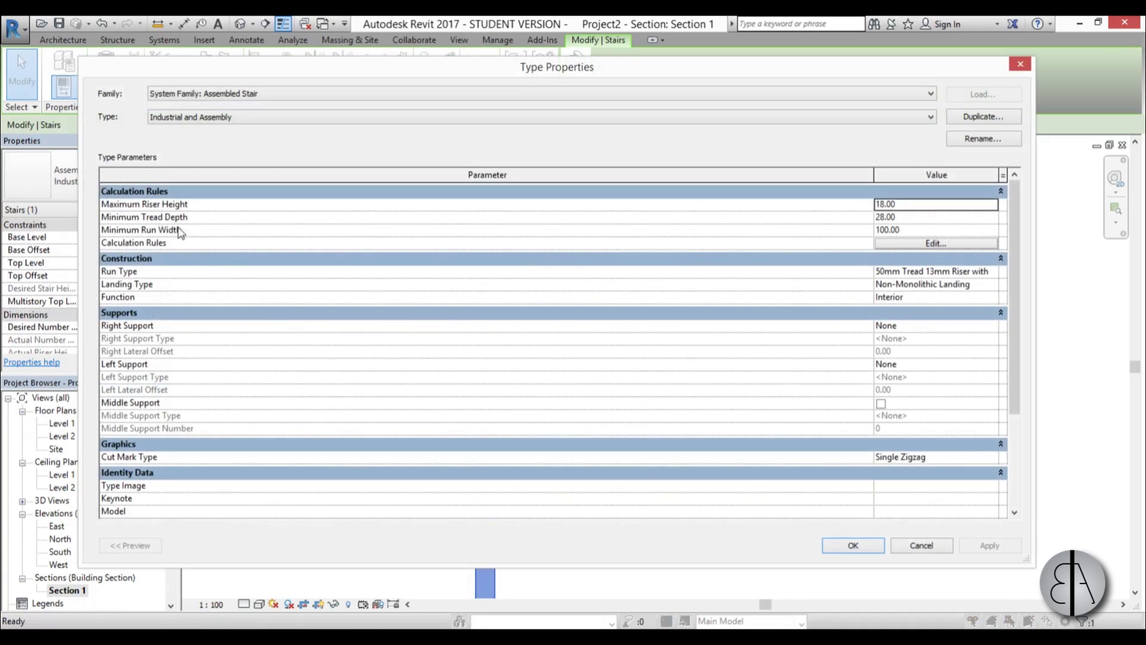
{"action": "left_click", "coordinate": [990, 275]}
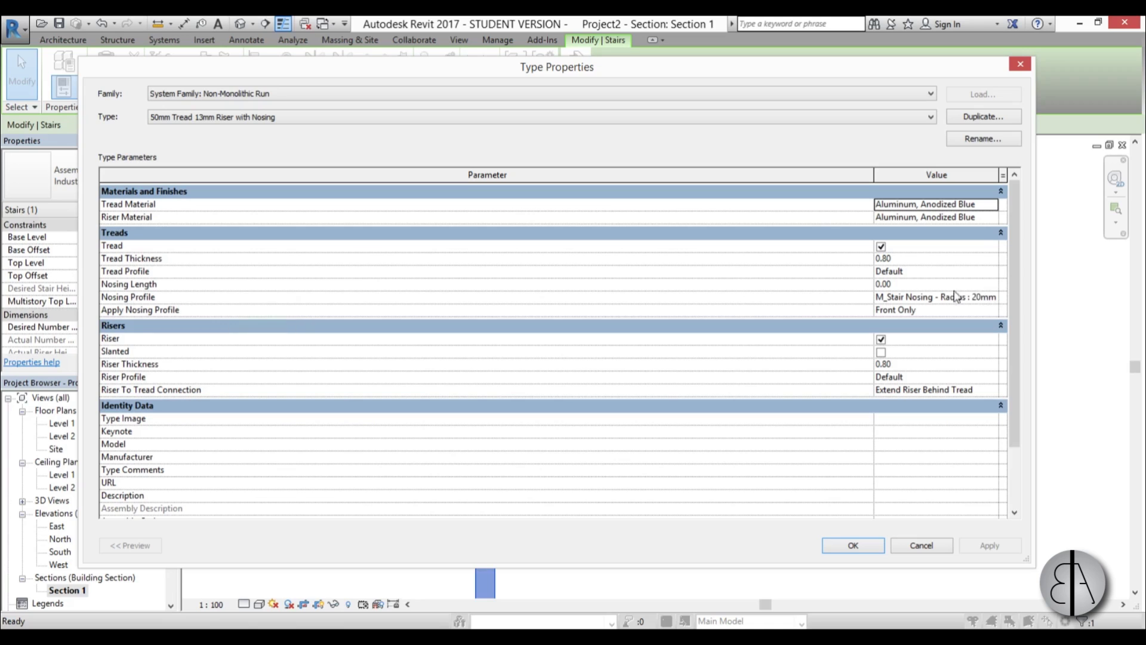
{"action": "left_click", "coordinate": [994, 298]}
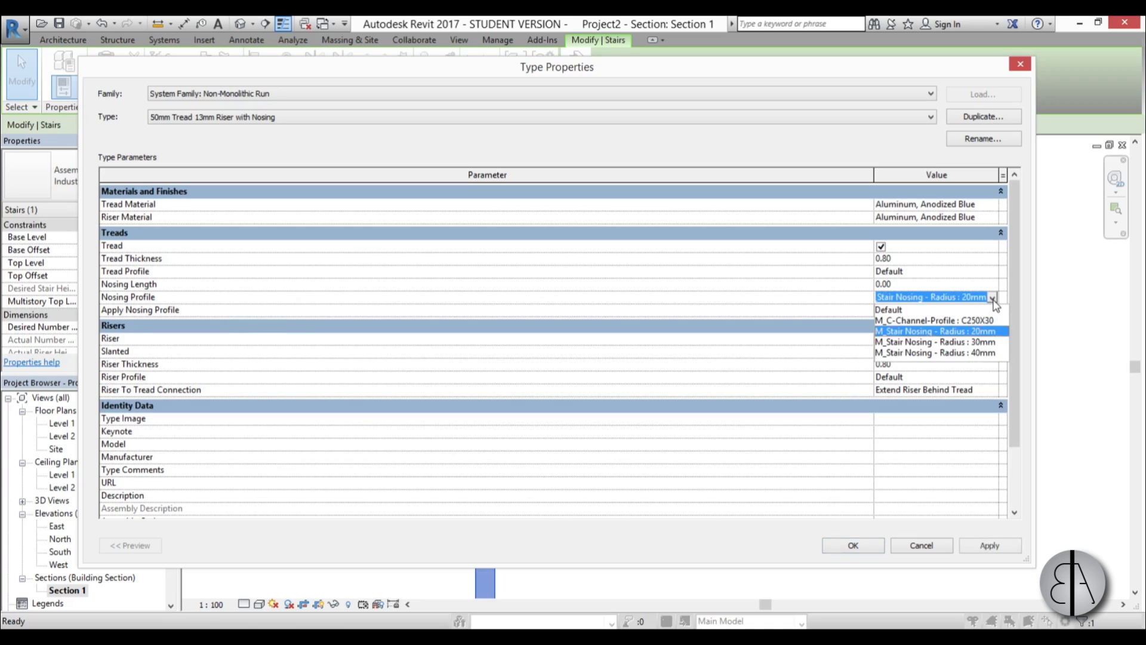
{"action": "left_click", "coordinate": [890, 309]}
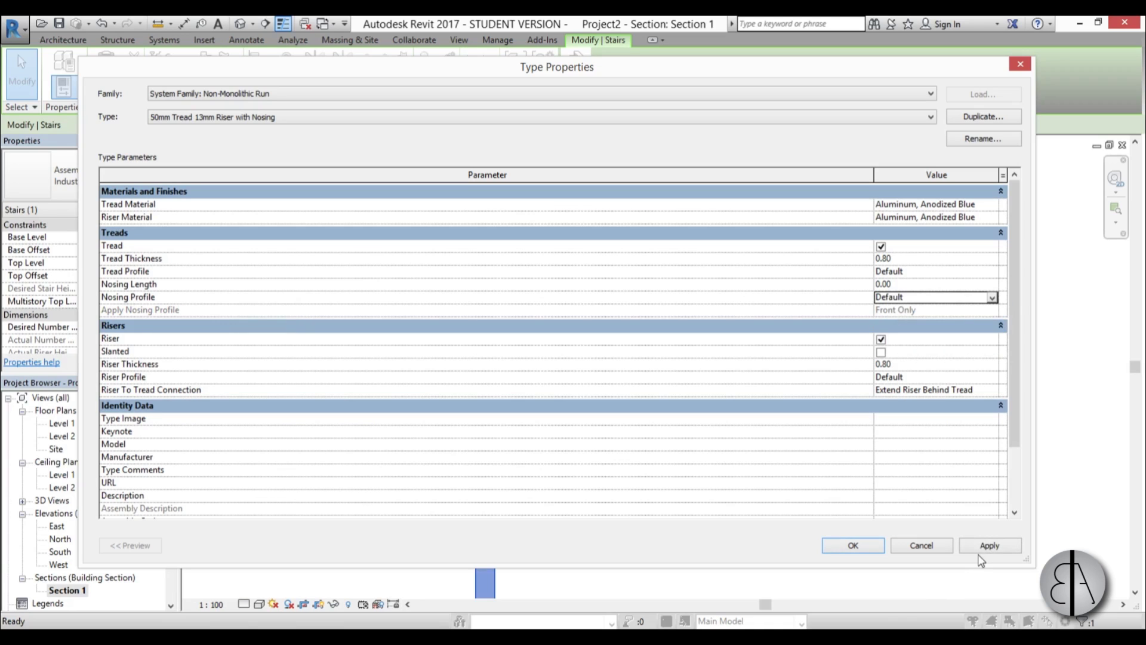
{"action": "left_click", "coordinate": [871, 543]}
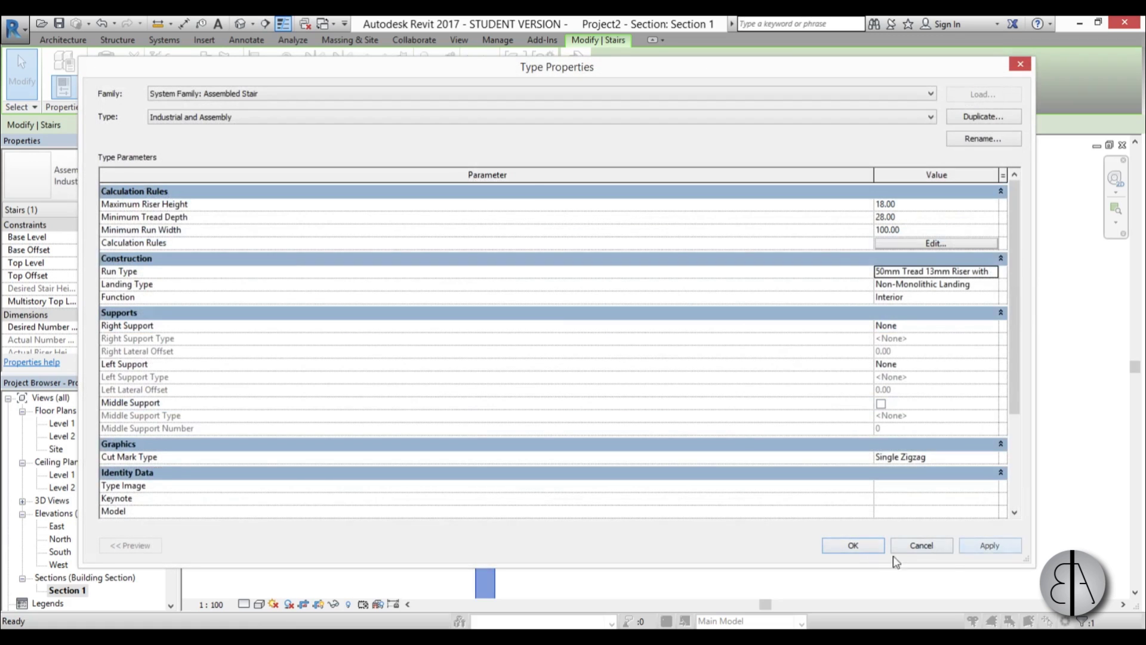
{"action": "left_click", "coordinate": [854, 547]}
{"action": "left_click", "coordinate": [571, 352]}
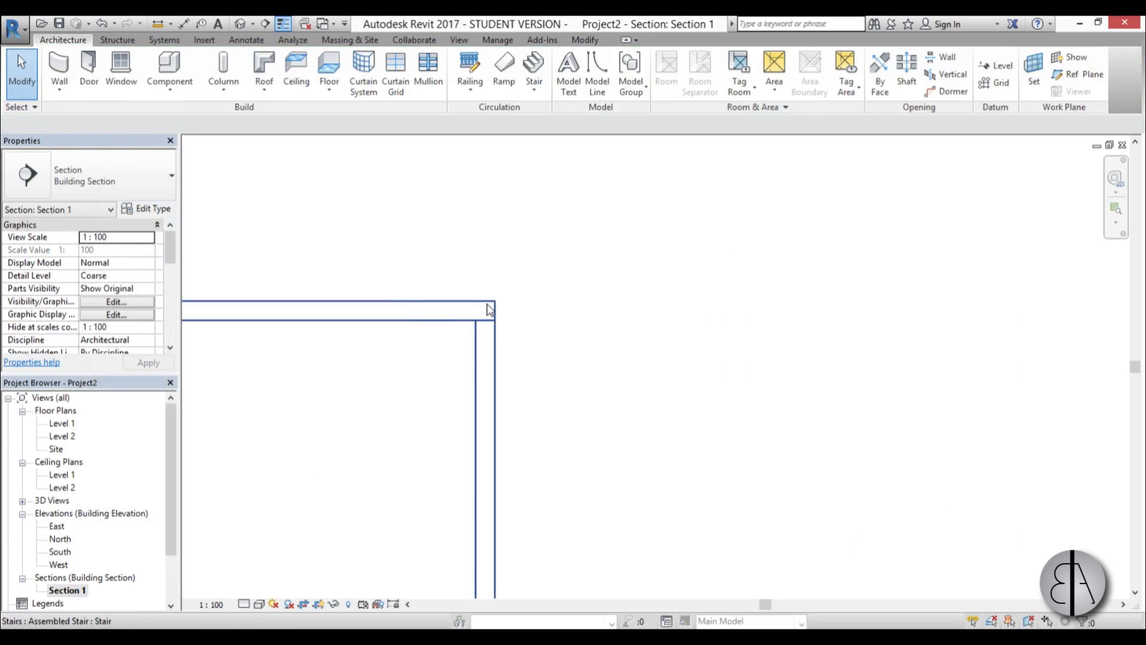
Start a model in-place component in the Generic Models category and name it Generic Models 1
{"action": "scroll", "coordinate": [545, 251], "scroll_direction": "down", "scroll_amount": 5}
{"action": "scroll", "coordinate": [530, 331], "scroll_direction": "down", "scroll_amount": 3}
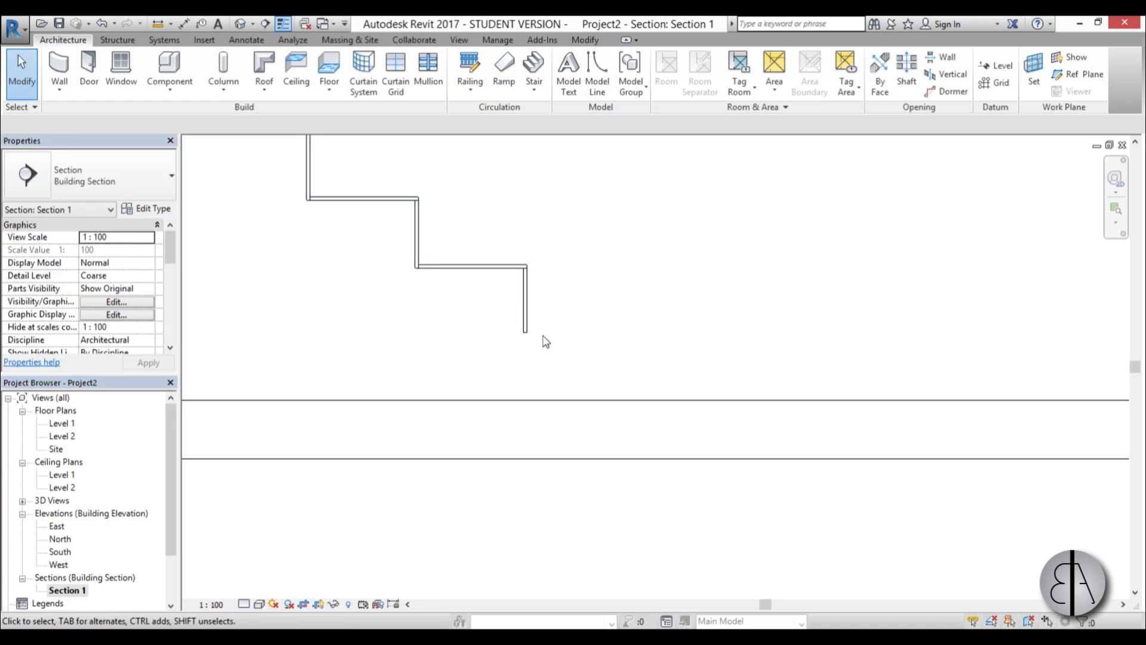
{"action": "scroll", "coordinate": [521, 357], "scroll_direction": "up", "scroll_amount": 1}
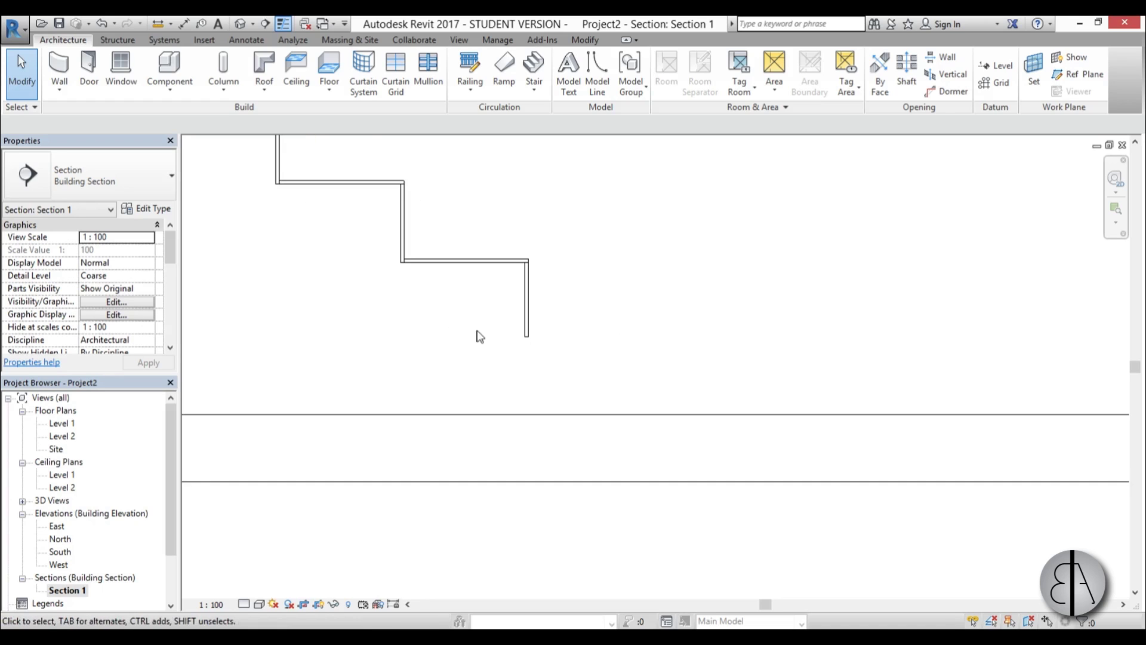
{"action": "left_click", "coordinate": [192, 72]}
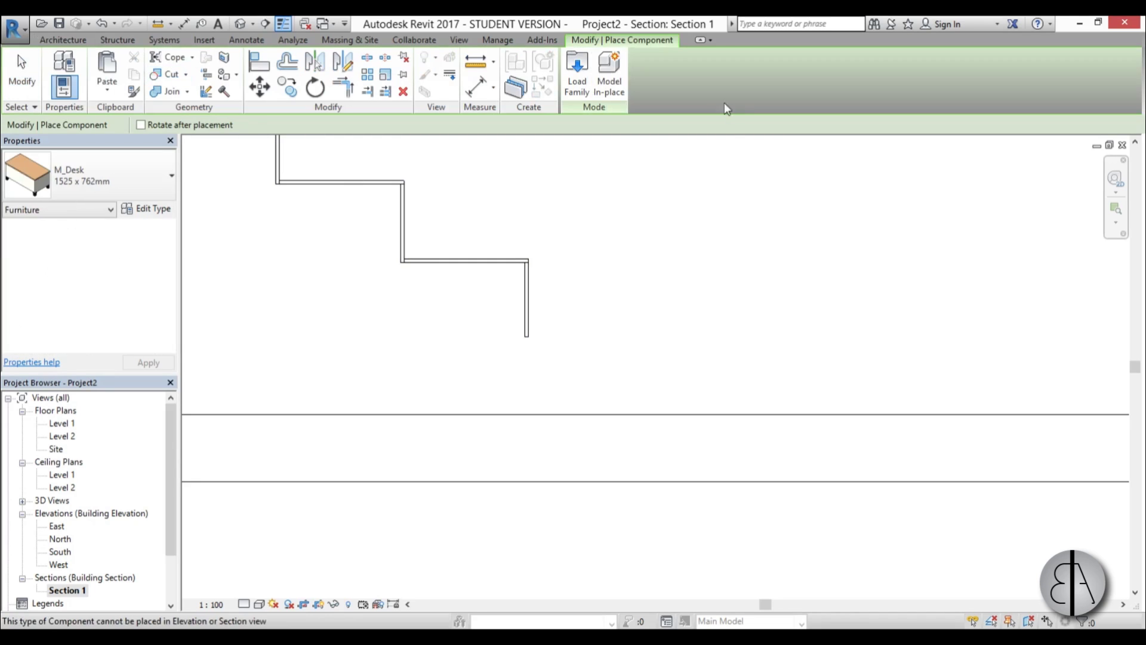
{"action": "left_click", "coordinate": [608, 89]}
{"action": "left_click_drag", "start_coordinate": [561, 302], "coordinate": [565, 321]}
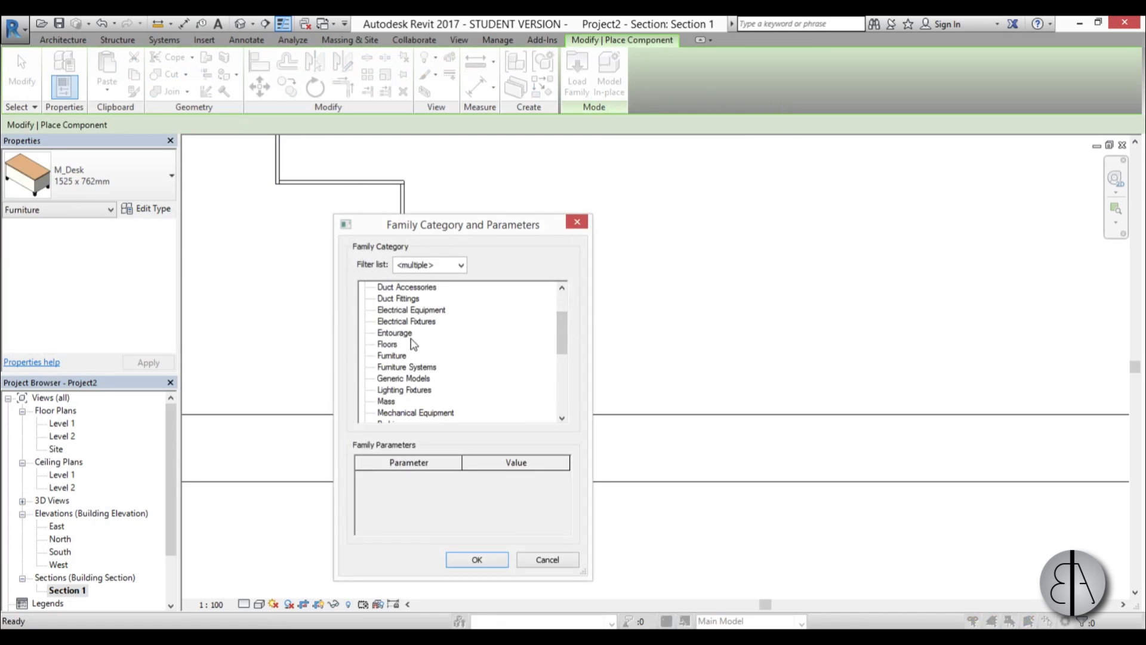
{"action": "left_click", "coordinate": [404, 379]}
{"action": "left_click", "coordinate": [477, 559]}
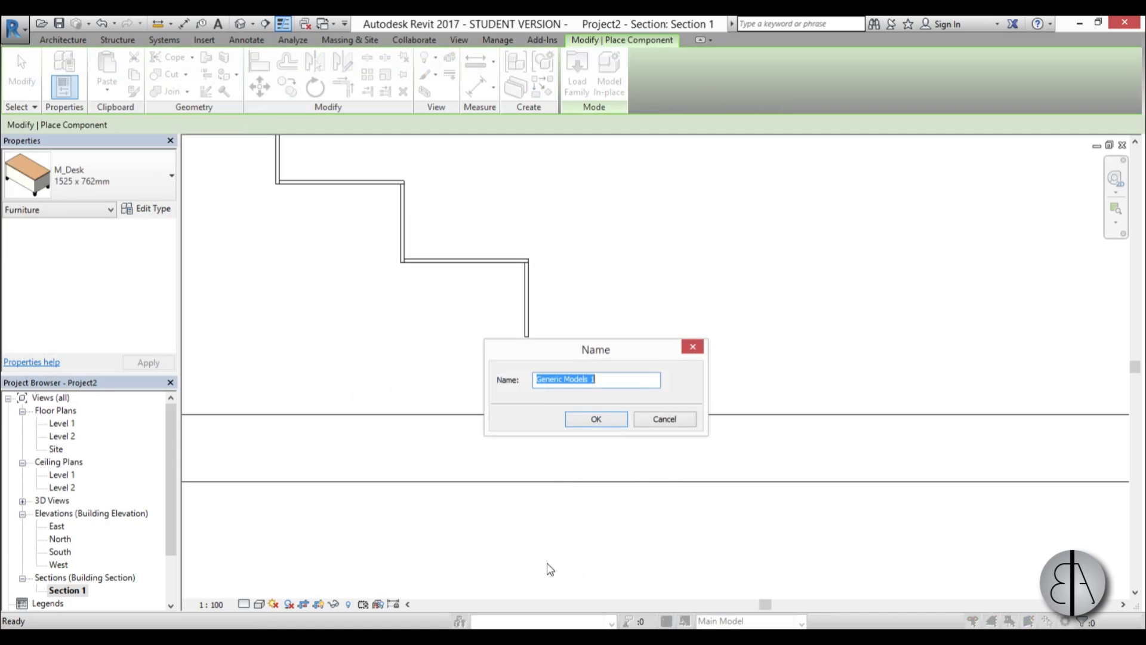
{"action": "left_click", "coordinate": [596, 419]}
{"action": "middle_click_drag", "start_coordinate": [628, 415], "coordinate": [609, 402]}
{"action": "left_click", "coordinate": [52, 40]}
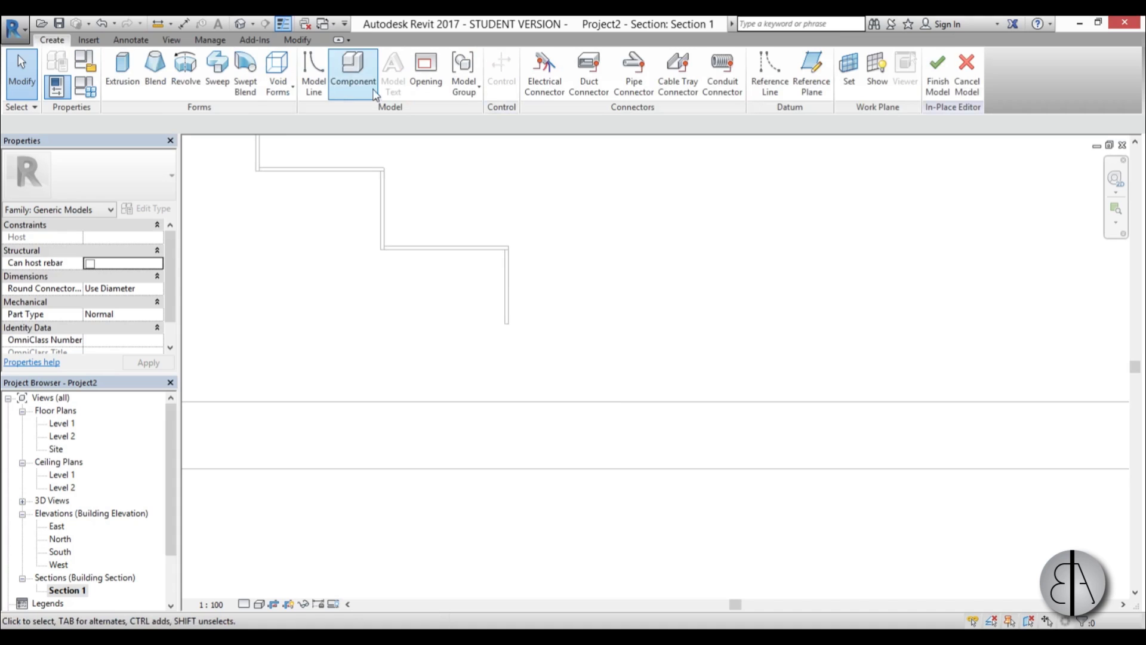
{"action": "left_click", "coordinate": [123, 71]}
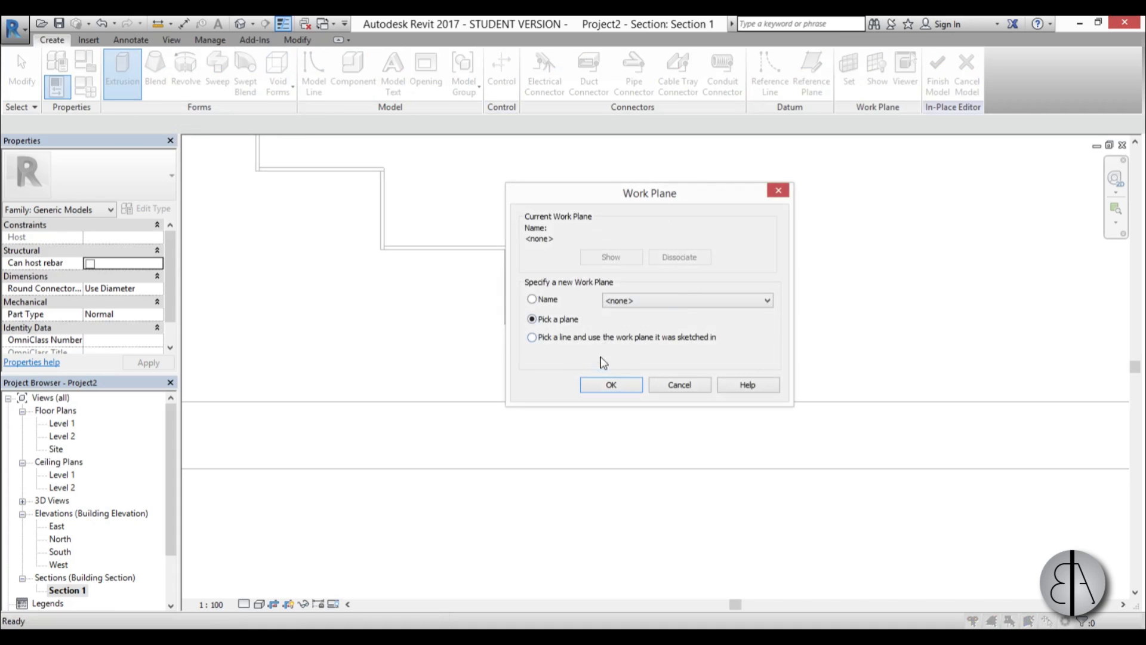
{"action": "left_click", "coordinate": [612, 385]}
{"action": "scroll", "coordinate": [522, 328], "scroll_direction": "up", "scroll_amount": 3}
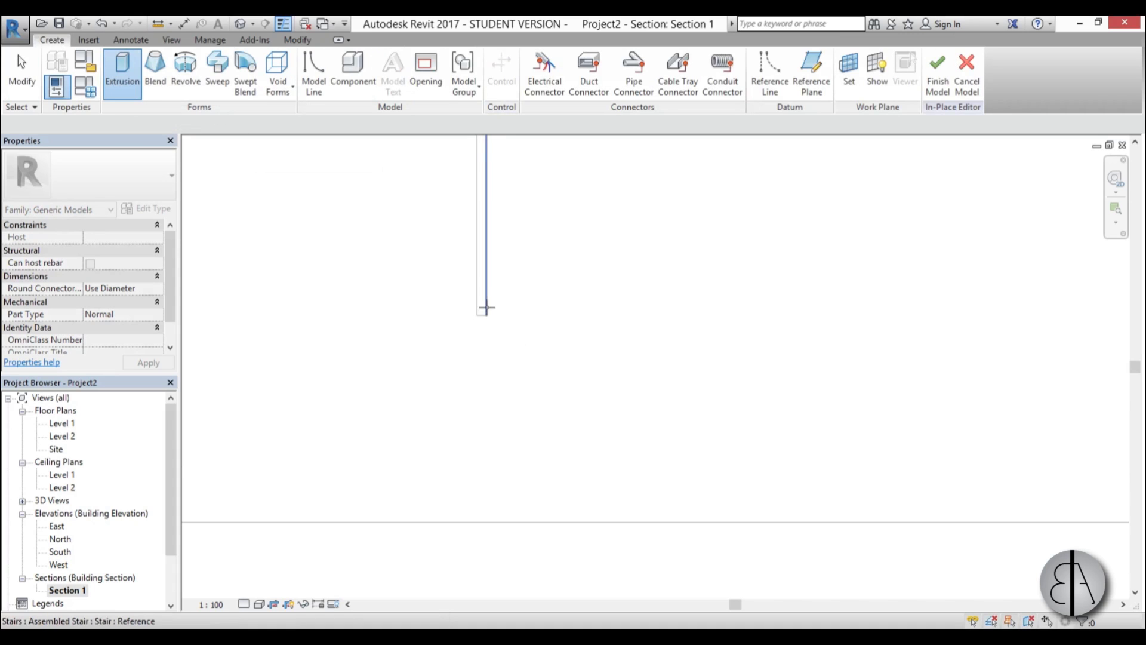
{"action": "middle_click_drag", "start_coordinate": [478, 320], "coordinate": [520, 400]}
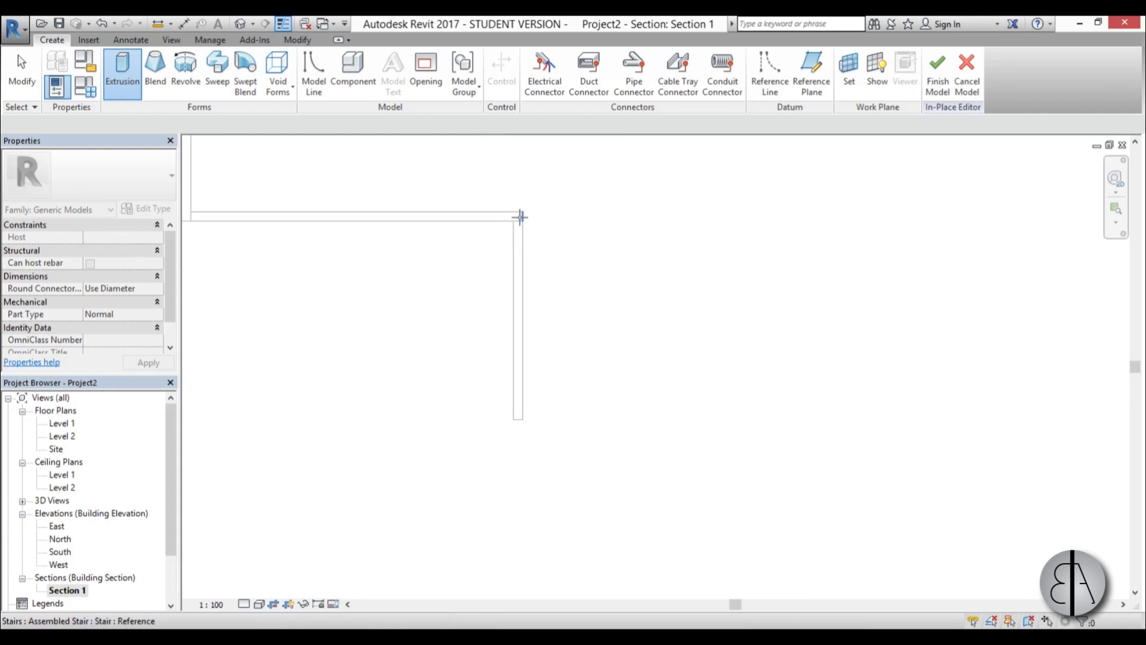
{"action": "scroll", "coordinate": [531, 239], "scroll_direction": "down", "scroll_amount": 5}
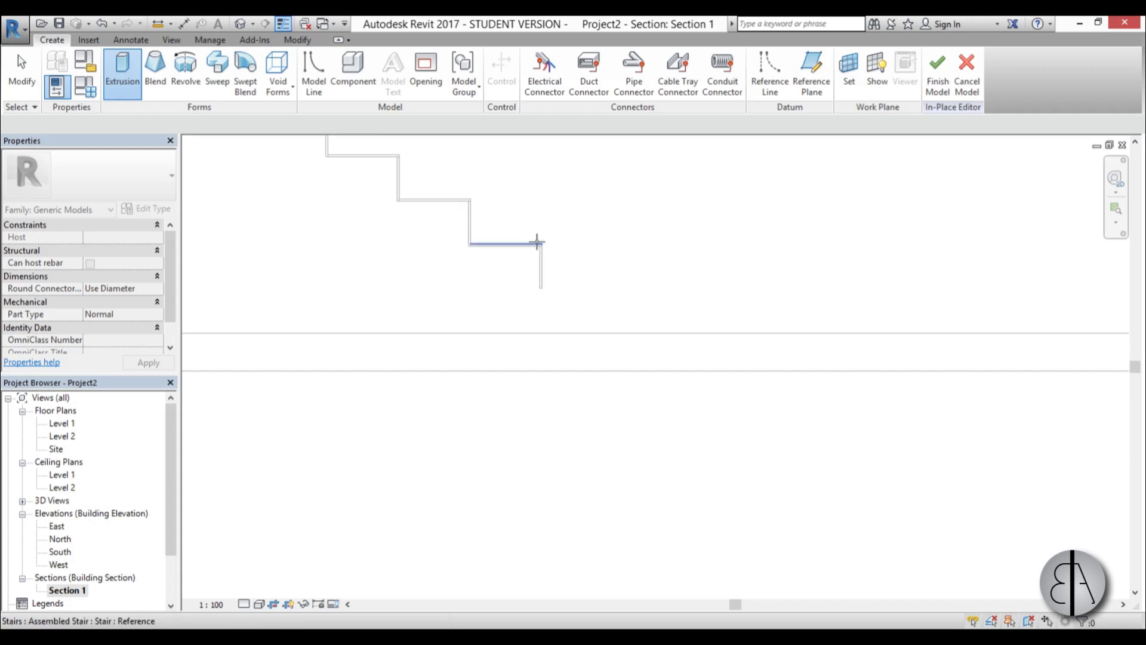
Start an extrusion in the South elevation, picking the side face of the stair's lowest tread as its work plane
{"action": "double_click", "coordinate": [59, 551]}
{"action": "scroll", "coordinate": [742, 379], "scroll_direction": "up", "scroll_amount": 4}
{"action": "scroll", "coordinate": [509, 379], "scroll_direction": "up", "scroll_amount": 4}
{"action": "left_click", "coordinate": [123, 70]}
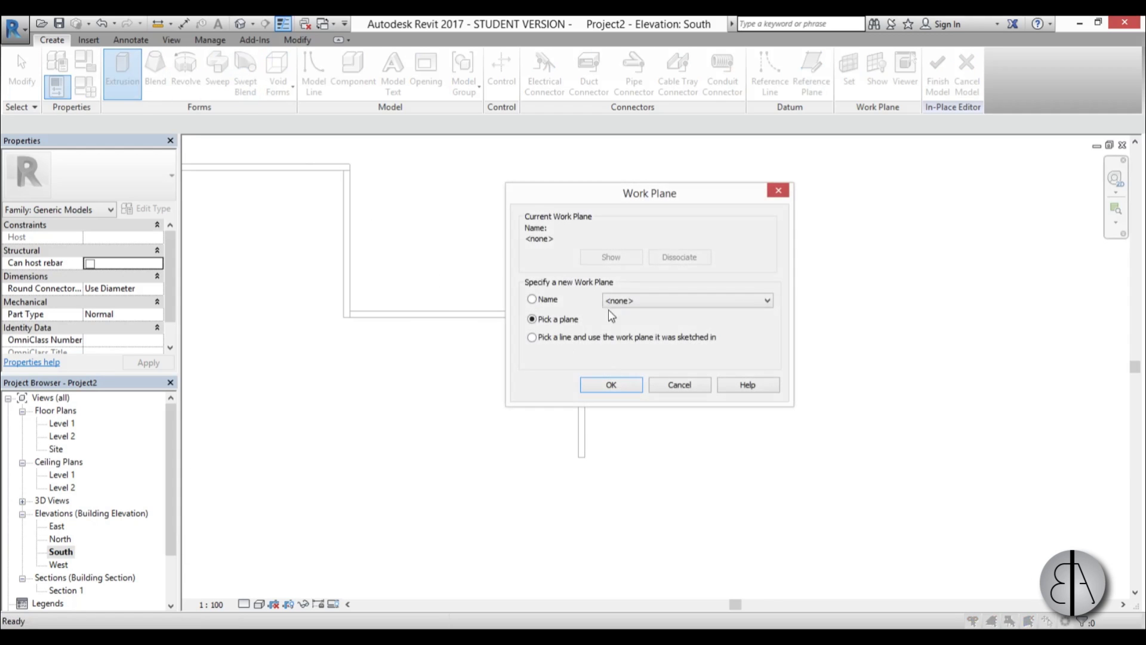
{"action": "left_click", "coordinate": [608, 383]}
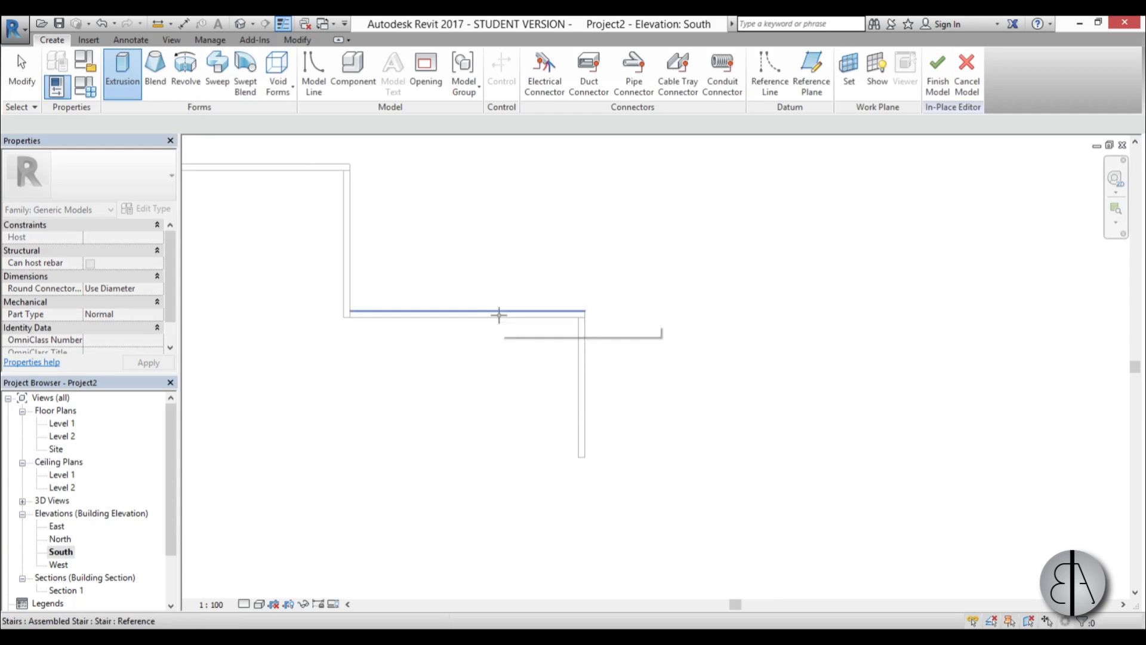
{"action": "left_click", "coordinate": [502, 315]}
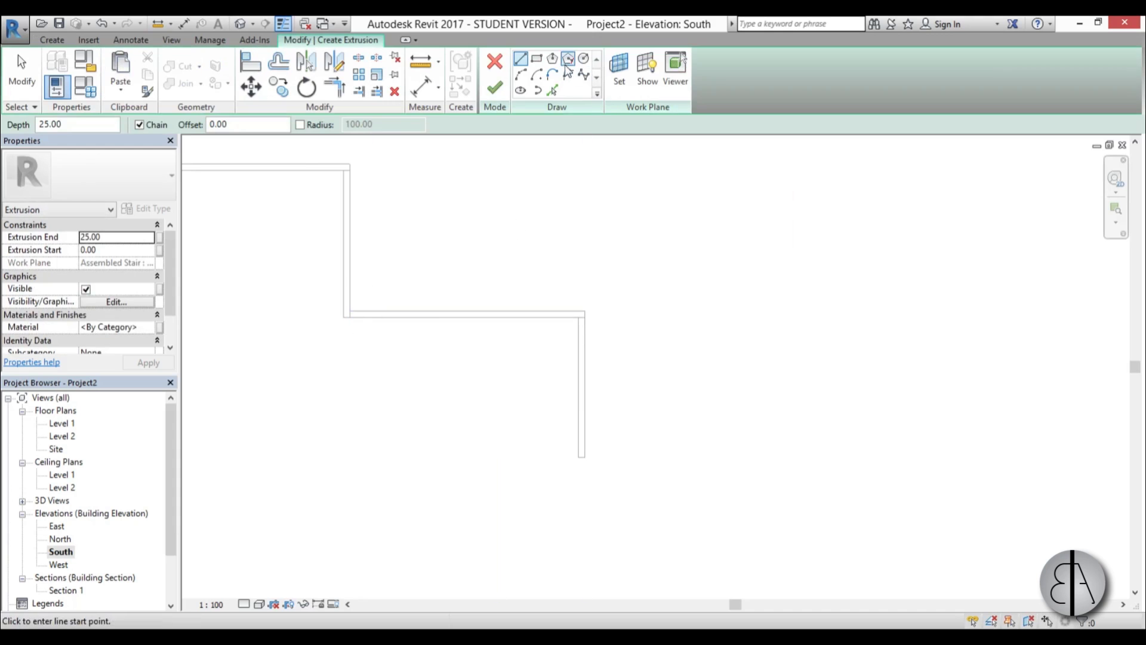
Sketch a rectangle tracing the side profile of the lowest tread, from its lower back corner to its upper front corner
{"action": "left_click", "coordinate": [536, 59]}
{"action": "scroll", "coordinate": [327, 325], "scroll_direction": "up", "scroll_amount": 3}
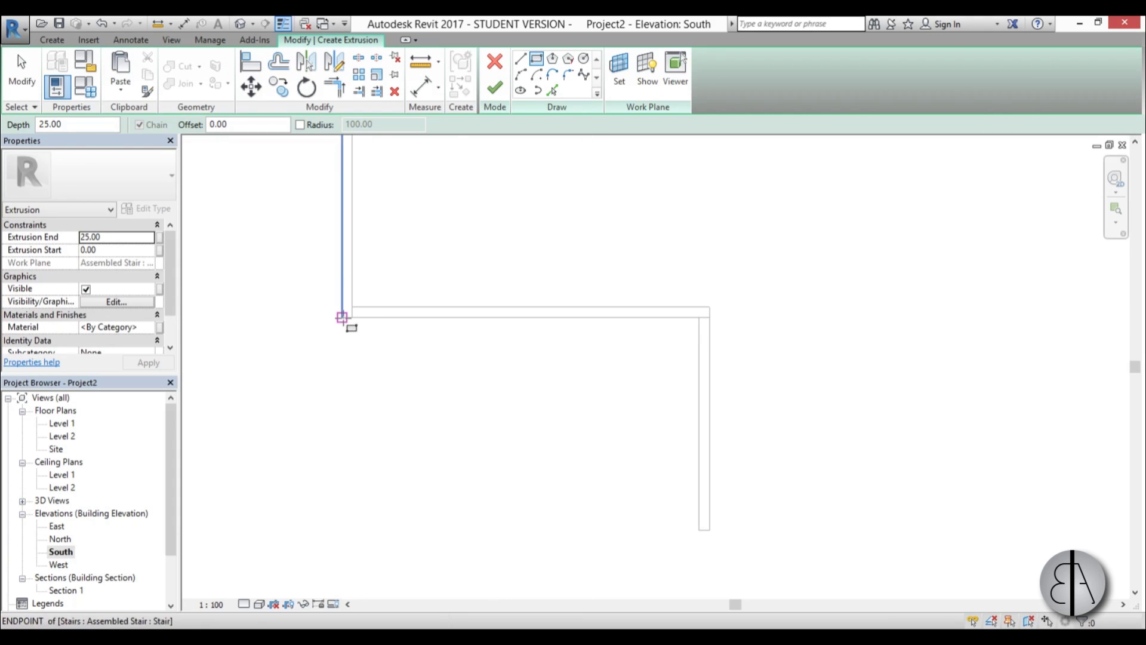
{"action": "left_click", "coordinate": [343, 318]}
{"action": "left_click", "coordinate": [710, 308]}
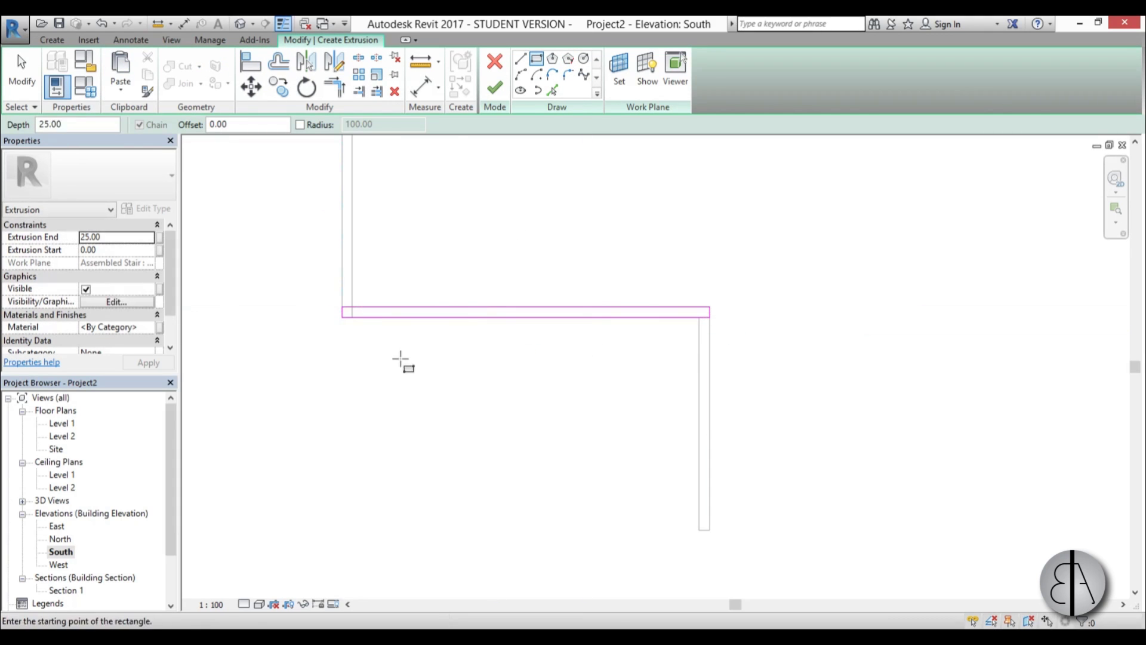
{"action": "key", "text": "Escape"}
Move the rectangle, without constraint, so its upper back corner sits at the lower back corner of the lowest riser
{"action": "left_click_drag", "start_coordinate": [303, 289], "coordinate": [819, 397]}
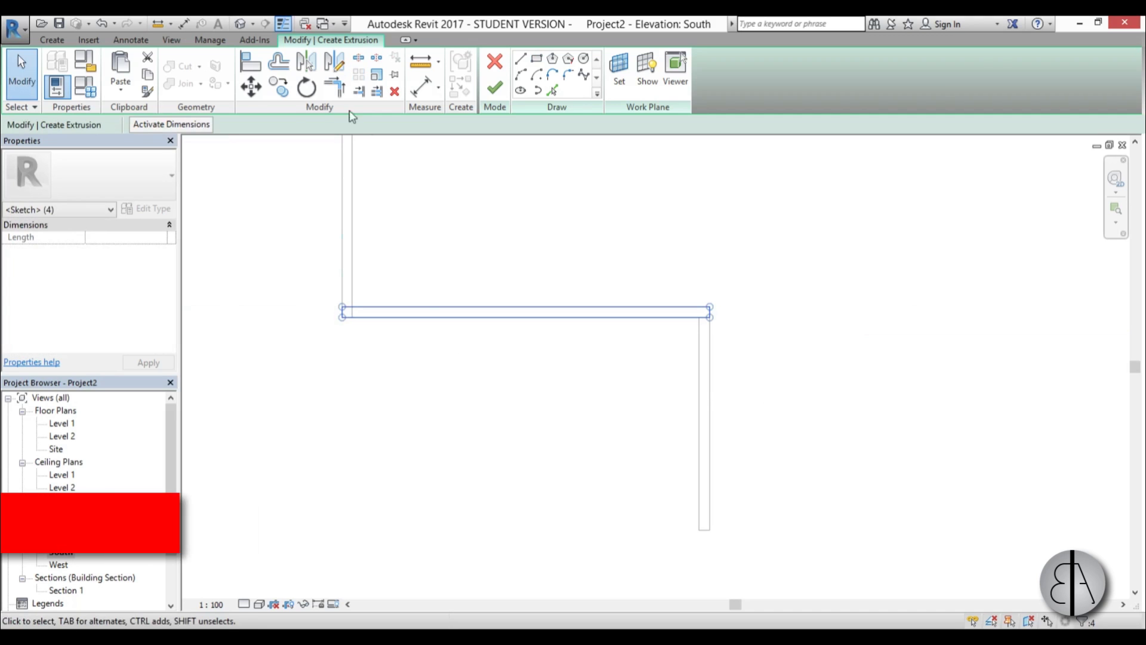
{"action": "left_click", "coordinate": [247, 93]}
{"action": "middle_click_drag", "start_coordinate": [723, 541], "coordinate": [550, 407]}
{"action": "left_click", "coordinate": [134, 124]}
{"action": "left_click", "coordinate": [659, 295]}
{"action": "left_click", "coordinate": [525, 396]}
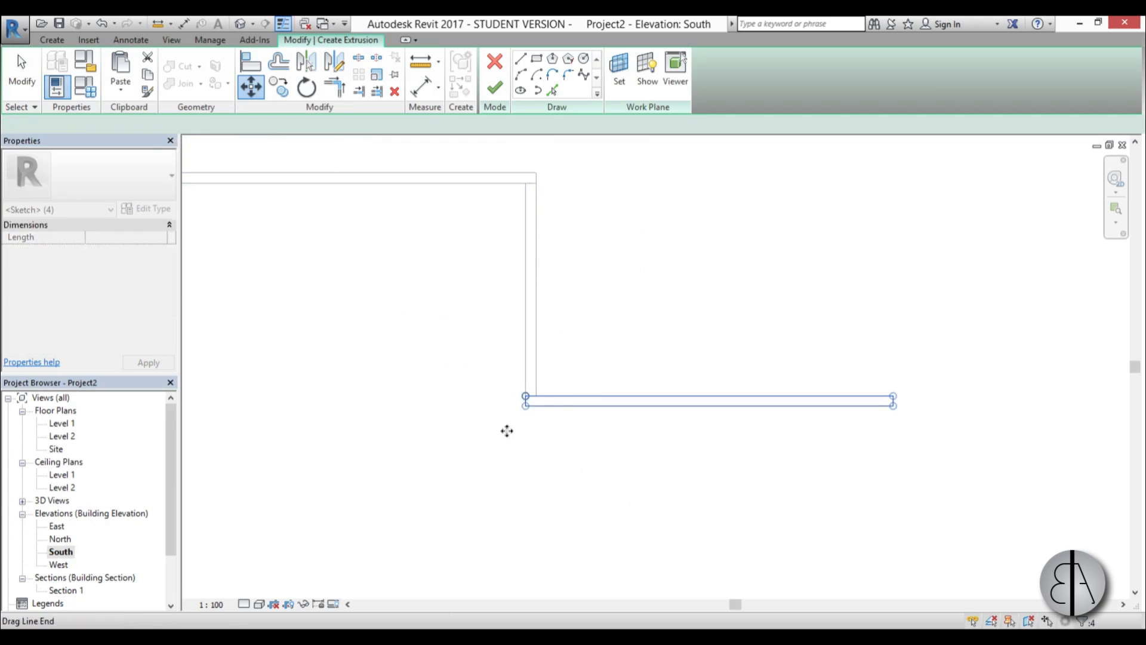
{"action": "scroll", "coordinate": [452, 421], "scroll_direction": "down", "scroll_amount": 2}
{"action": "left_click", "coordinate": [452, 421]}
{"action": "scroll", "coordinate": [452, 421], "scroll_direction": "down", "scroll_amount": 1}
{"action": "middle_click_drag", "start_coordinate": [502, 319], "coordinate": [588, 315]}
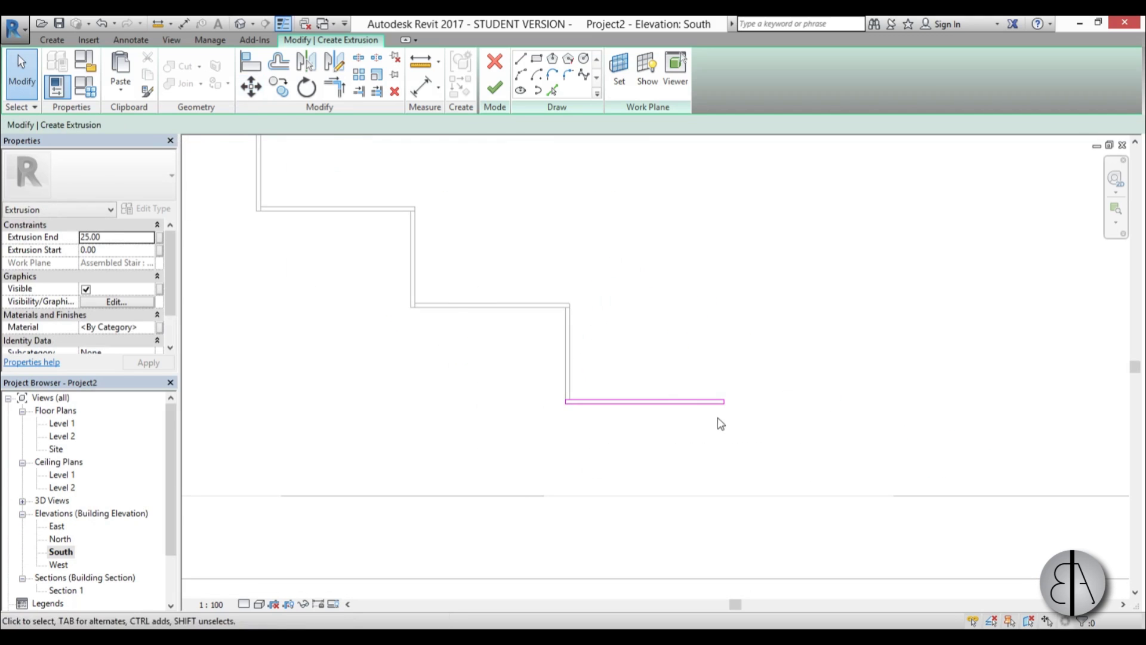
{"action": "middle_click_drag", "start_coordinate": [669, 395], "coordinate": [594, 367]}
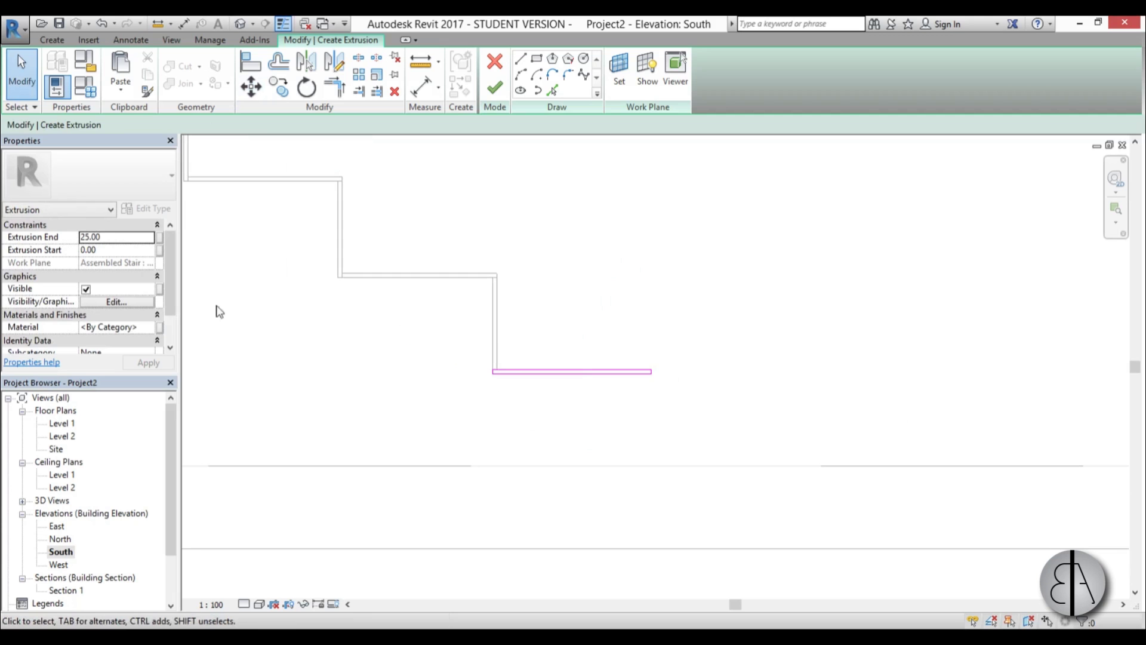
Assign the Aluminum, Anodized Blue material to the bottom tread extrusion and finish its sketch
{"action": "left_click", "coordinate": [149, 329]}
{"action": "left_click", "coordinate": [148, 329]}
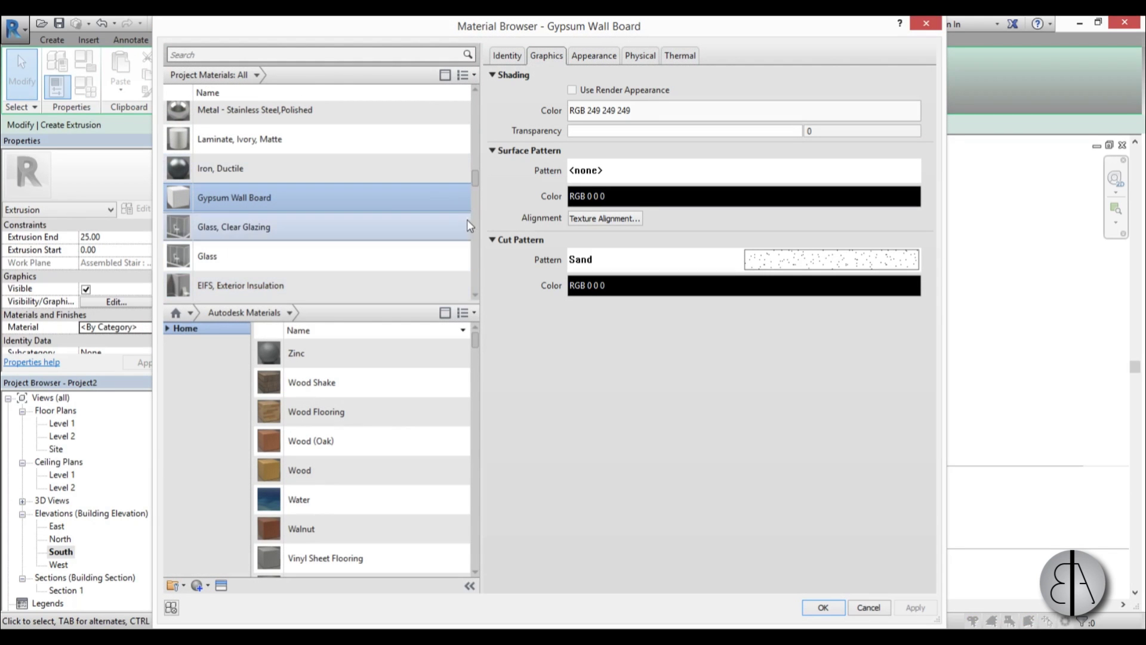
{"action": "left_click_drag", "start_coordinate": [474, 184], "coordinate": [468, 287]}
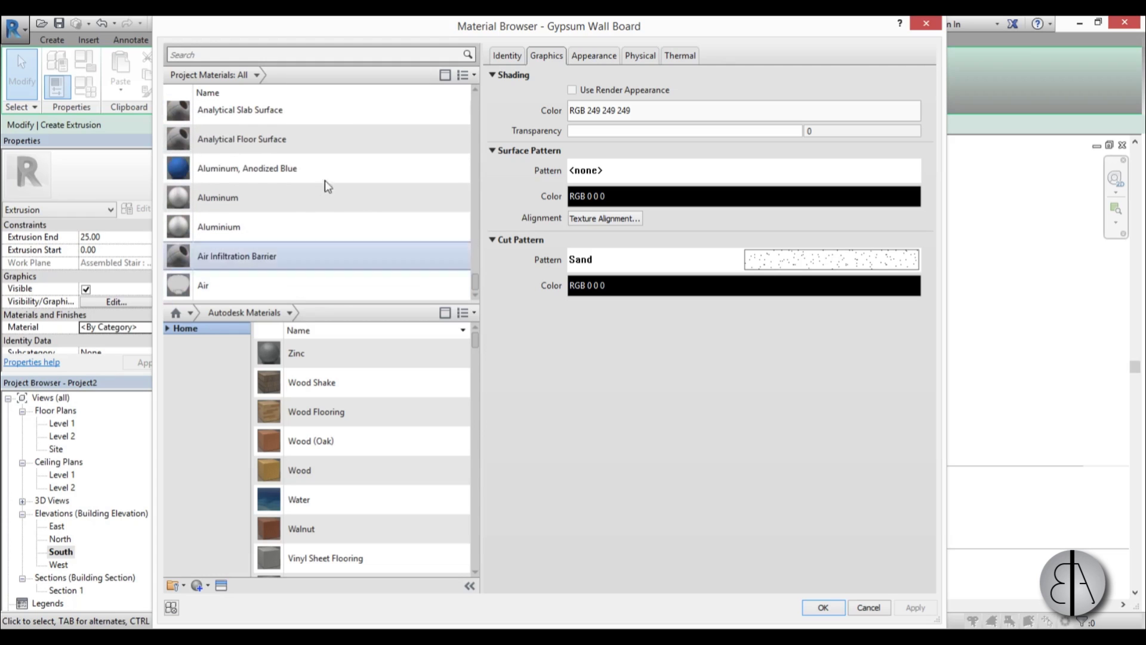
{"action": "left_click", "coordinate": [276, 170]}
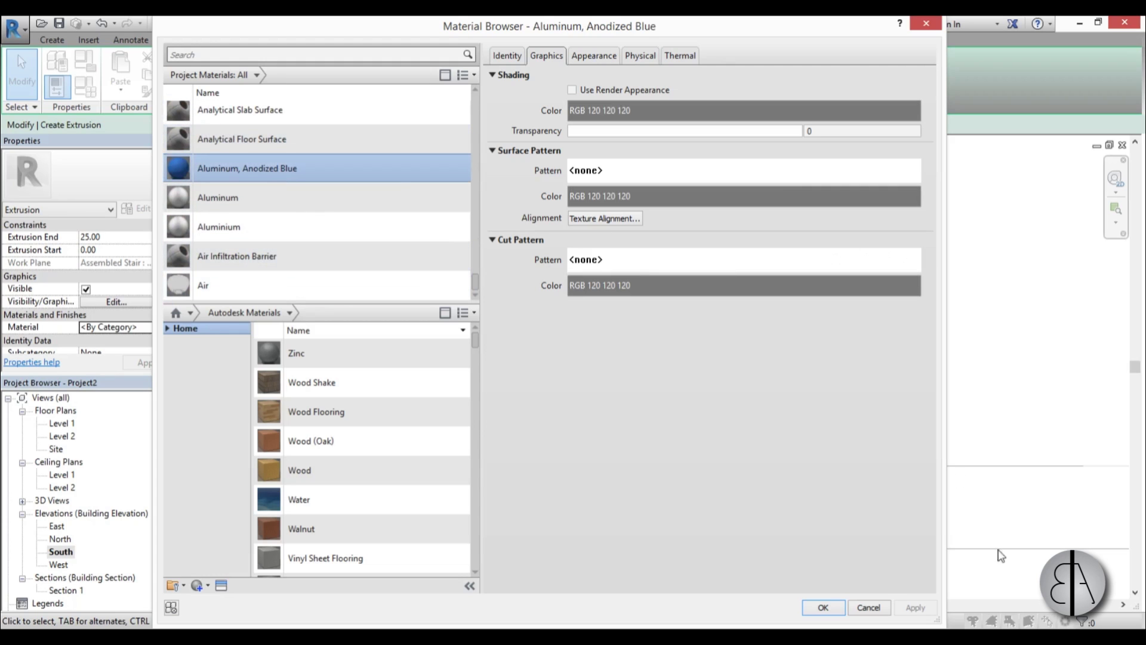
{"action": "left_click", "coordinate": [842, 608]}
{"action": "left_click", "coordinate": [494, 93]}
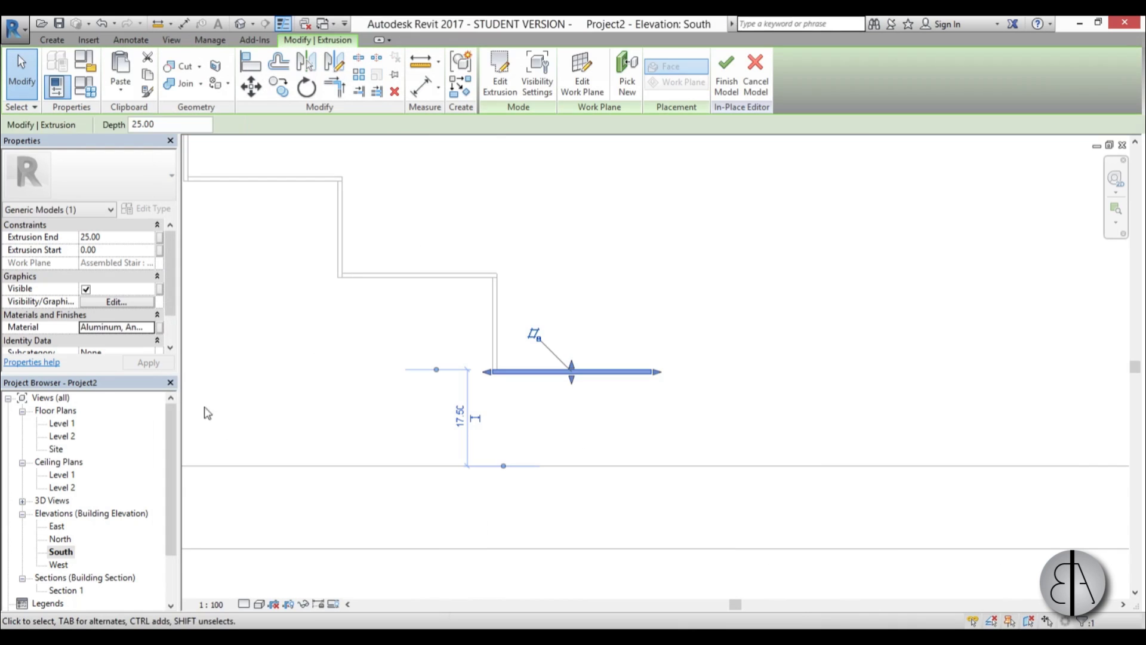
Stretch the new bottom tread in the Level 1 plan so both its ends align with the stair's side edges
{"action": "double_click", "coordinate": [59, 423]}
{"action": "scroll", "coordinate": [644, 349], "scroll_direction": "up", "scroll_amount": 5}
{"action": "scroll", "coordinate": [644, 349], "scroll_direction": "up", "scroll_amount": 1}
{"action": "left_click_drag", "start_coordinate": [556, 381], "coordinate": [556, 237]}
{"action": "left_click_drag", "start_coordinate": [565, 430], "coordinate": [556, 395]}
{"action": "key", "text": "Escape"}
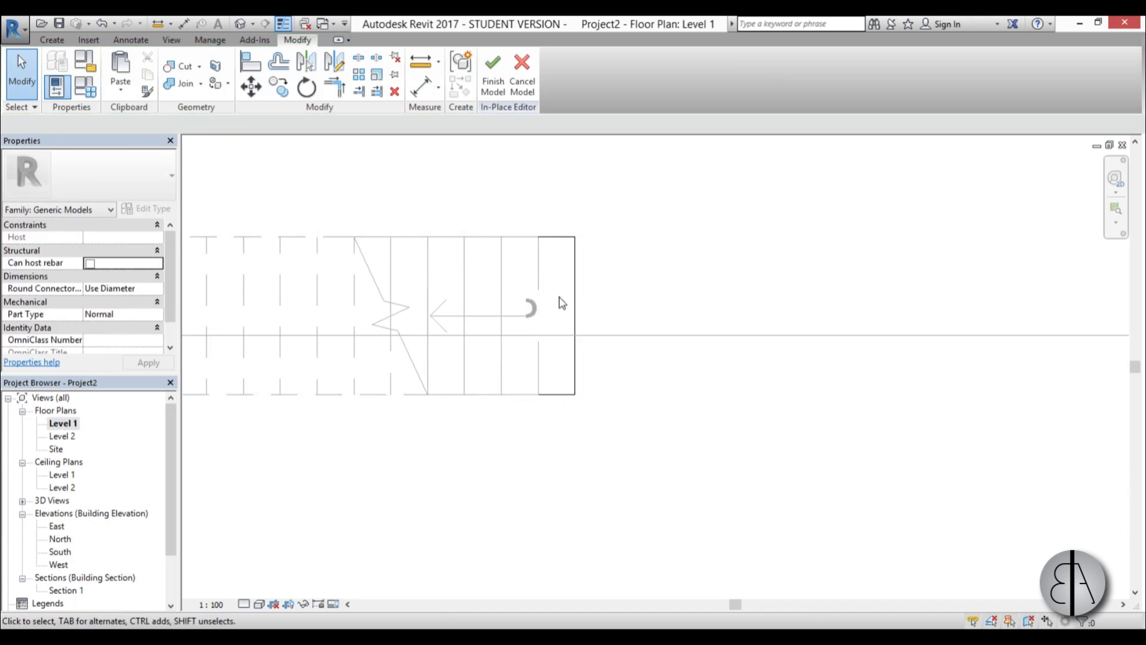
Examine the added bottom tread against the stair and floor slabs in the 3D view
{"action": "left_click", "coordinate": [241, 25]}
{"action": "middle_click_drag", "start_coordinate": [399, 161], "coordinate": [468, 425], "text": "shift"}
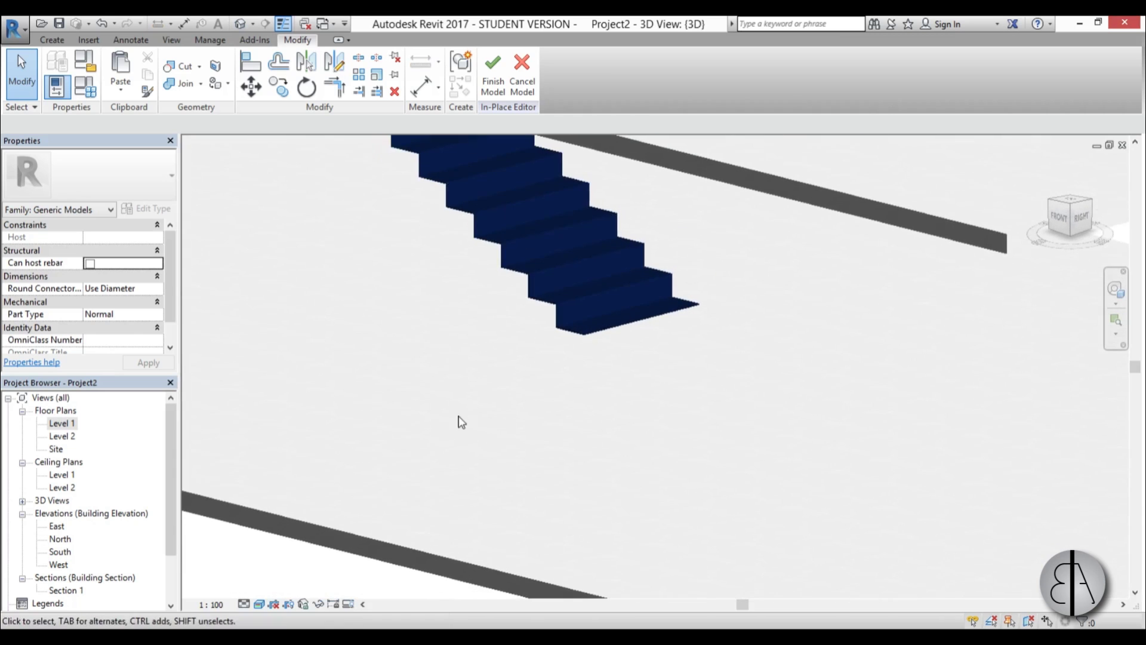
{"action": "scroll", "coordinate": [463, 420], "scroll_direction": "down", "scroll_amount": 1}
{"action": "scroll", "coordinate": [474, 413], "scroll_direction": "up", "scroll_amount": 1}
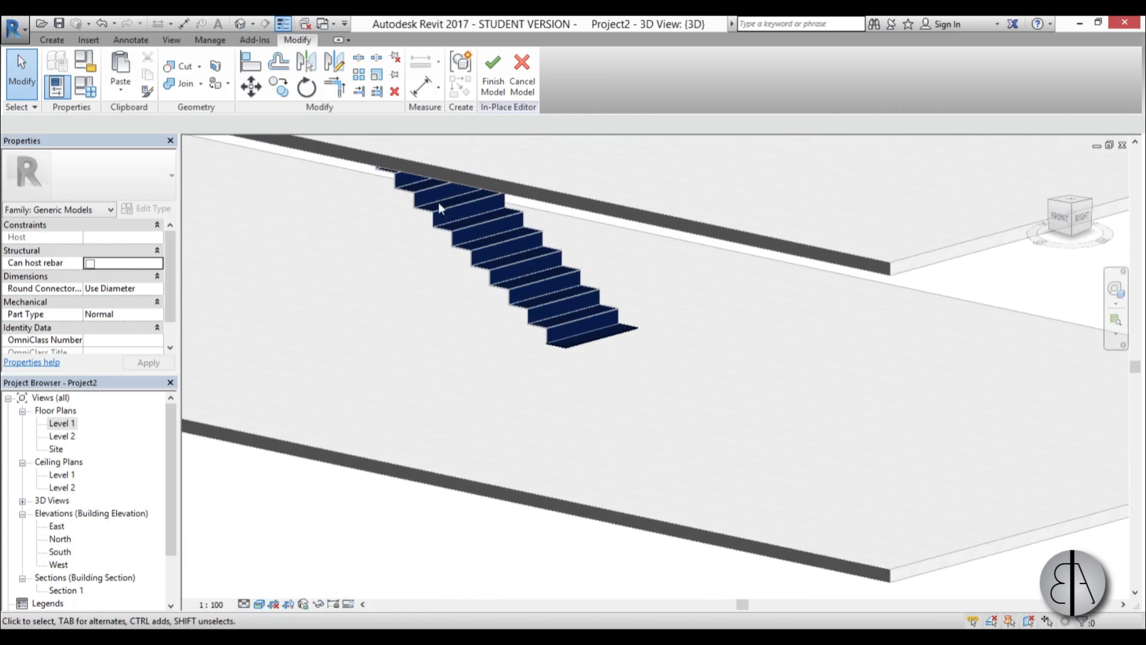
{"action": "middle_click_drag", "start_coordinate": [539, 363], "coordinate": [460, 443], "text": "shift"}
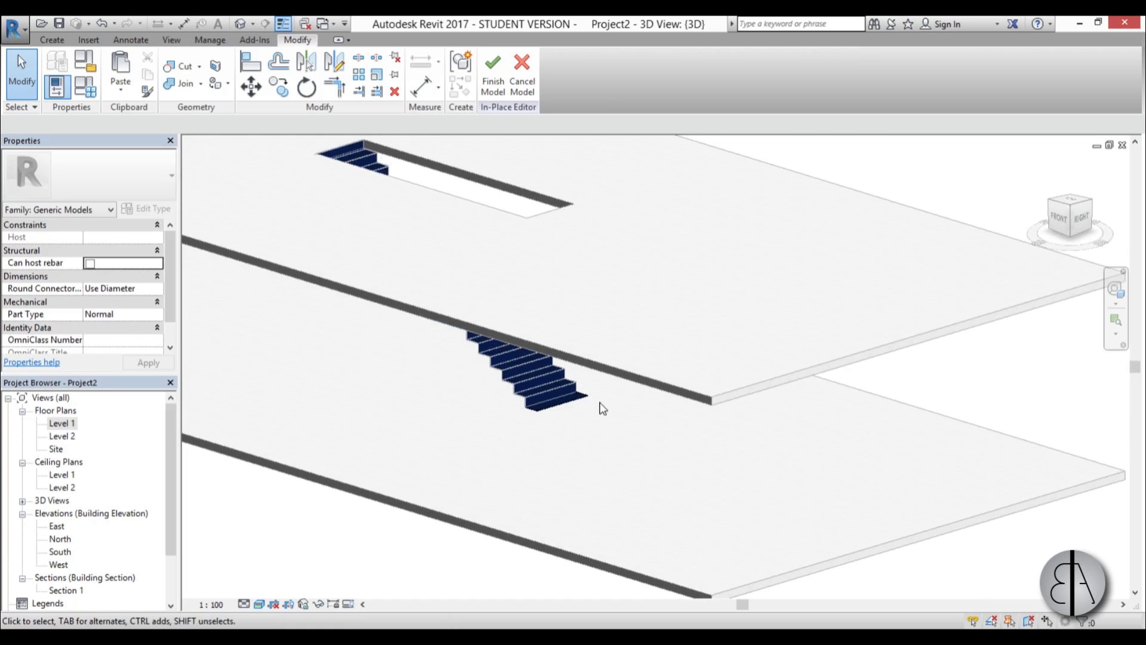
{"action": "middle_click_drag", "start_coordinate": [427, 451], "coordinate": [418, 435], "text": "shift"}
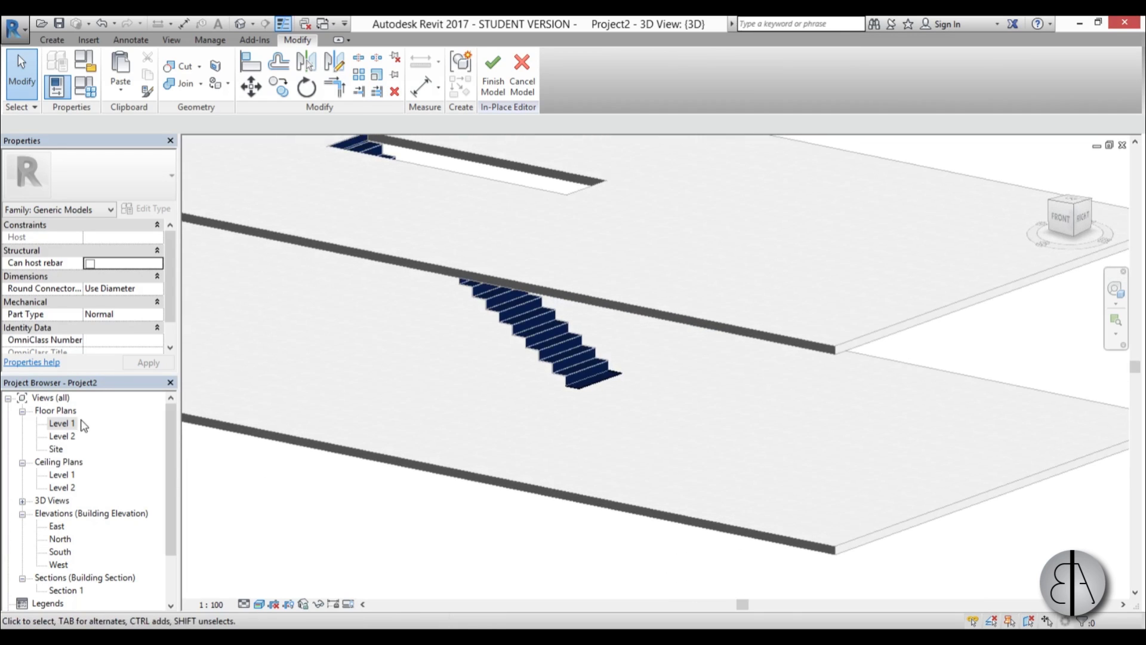
Open the Level 2 floor plan and display it in Wireframe, framing the added tread and the end of the floor opening
{"action": "double_click", "coordinate": [63, 425]}
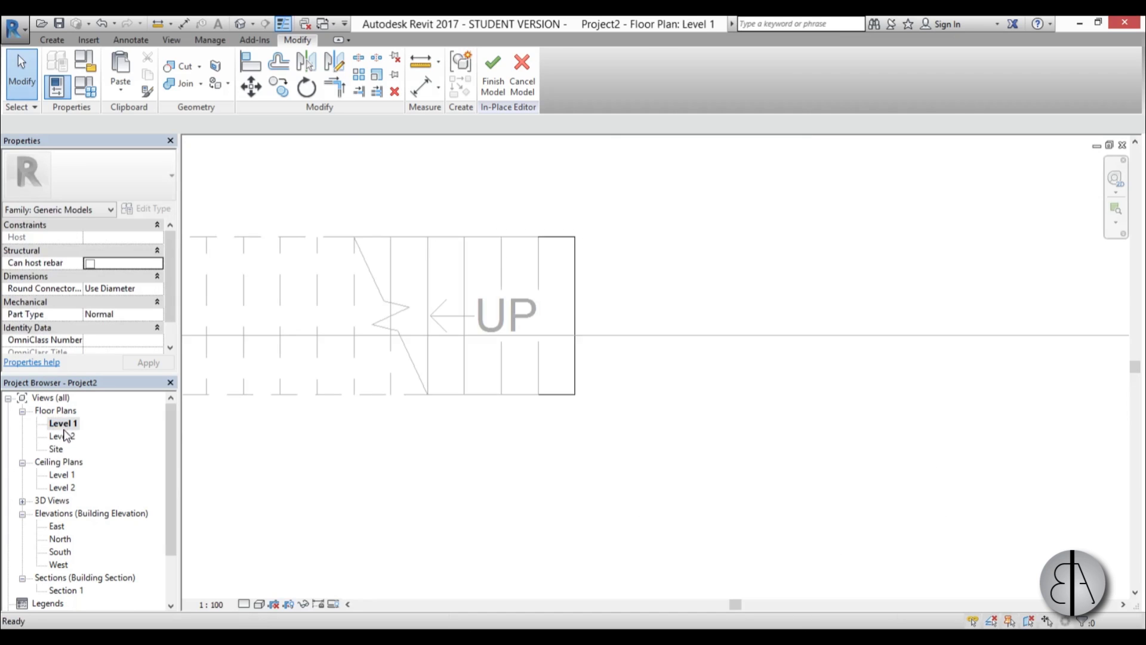
{"action": "double_click", "coordinate": [62, 436]}
{"action": "scroll", "coordinate": [585, 382], "scroll_direction": "up", "scroll_amount": 5}
{"action": "scroll", "coordinate": [673, 382], "scroll_direction": "up", "scroll_amount": 3}
{"action": "scroll", "coordinate": [583, 356], "scroll_direction": "down", "scroll_amount": 4}
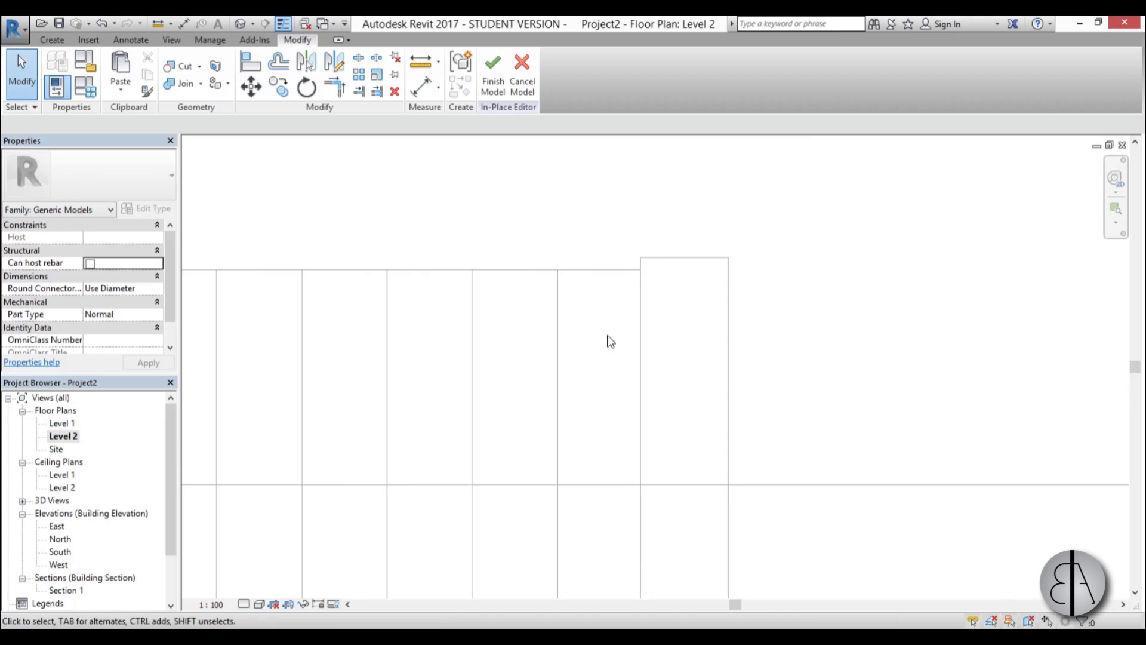
{"action": "left_click", "coordinate": [259, 604]}
{"action": "left_click", "coordinate": [292, 529]}
{"action": "middle_click_drag", "start_coordinate": [702, 293], "coordinate": [783, 295]}
{"action": "scroll", "coordinate": [824, 293], "scroll_direction": "up", "scroll_amount": 5}
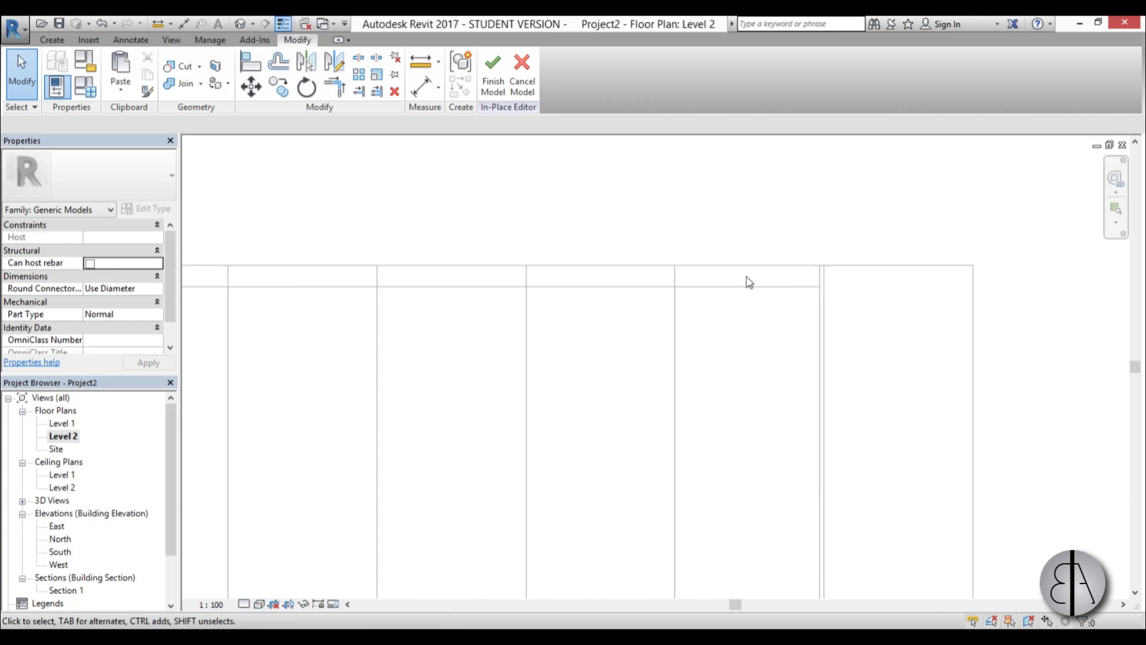
{"action": "scroll", "coordinate": [640, 300], "scroll_direction": "down", "scroll_amount": 2}
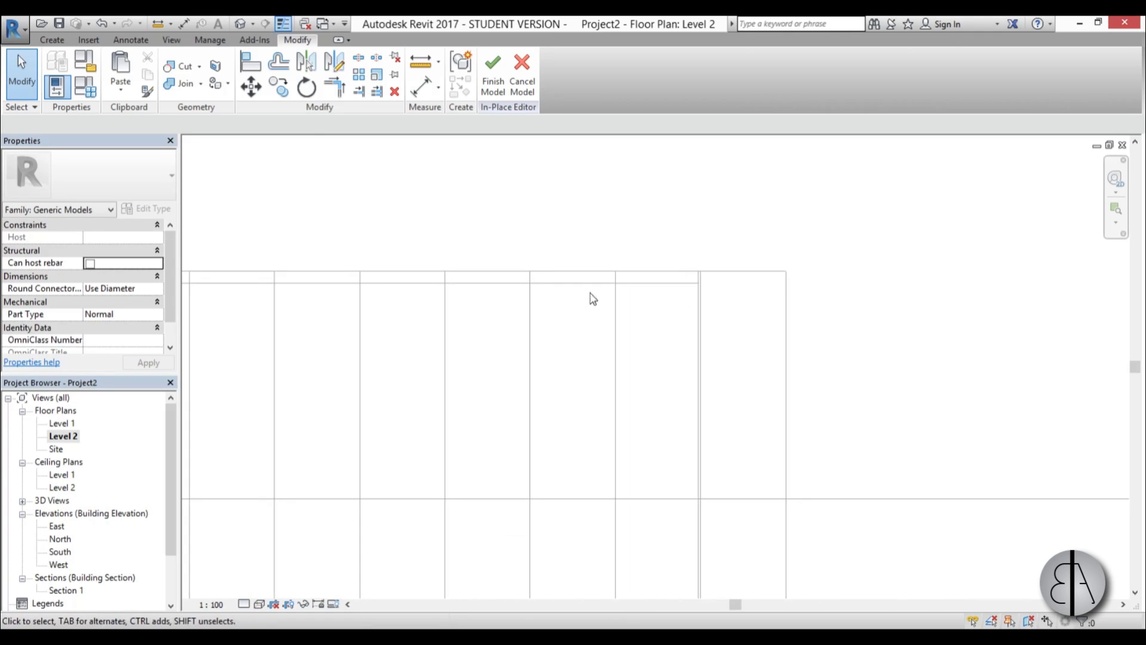
Start another extrusion in the Level 2 plan with Level 1 as its work plane
{"action": "left_click", "coordinate": [52, 39]}
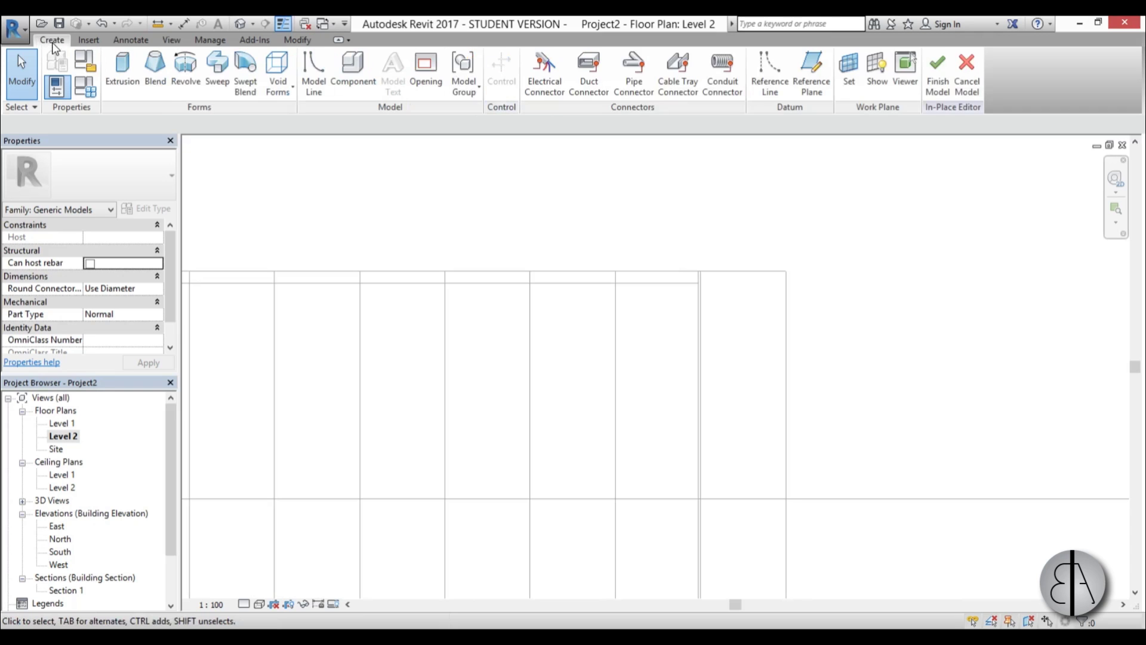
{"action": "left_click", "coordinate": [122, 78]}
{"action": "left_click", "coordinate": [619, 75]}
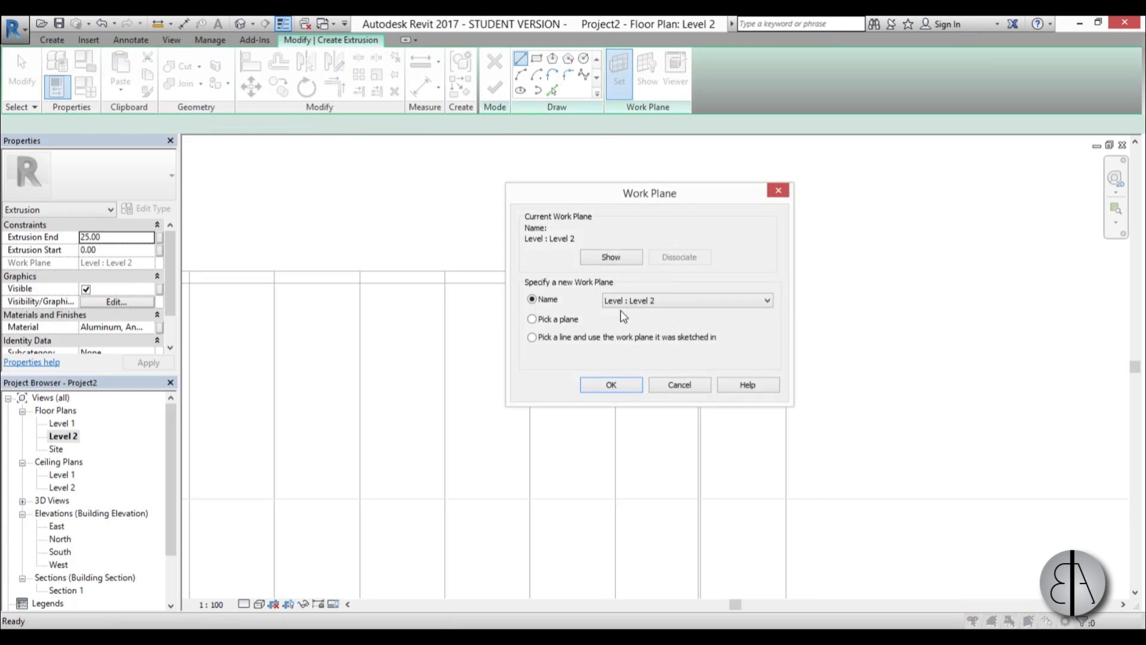
{"action": "left_click", "coordinate": [652, 305]}
{"action": "left_click", "coordinate": [668, 326]}
{"action": "left_click", "coordinate": [613, 384]}
Sketch a guide line about 4 long from the stair's side edge to the corner of the floor opening
{"action": "left_click", "coordinate": [585, 60]}
{"action": "scroll", "coordinate": [764, 286], "scroll_direction": "up", "scroll_amount": 4}
{"action": "left_click", "coordinate": [521, 58]}
{"action": "left_click", "coordinate": [418, 248]}
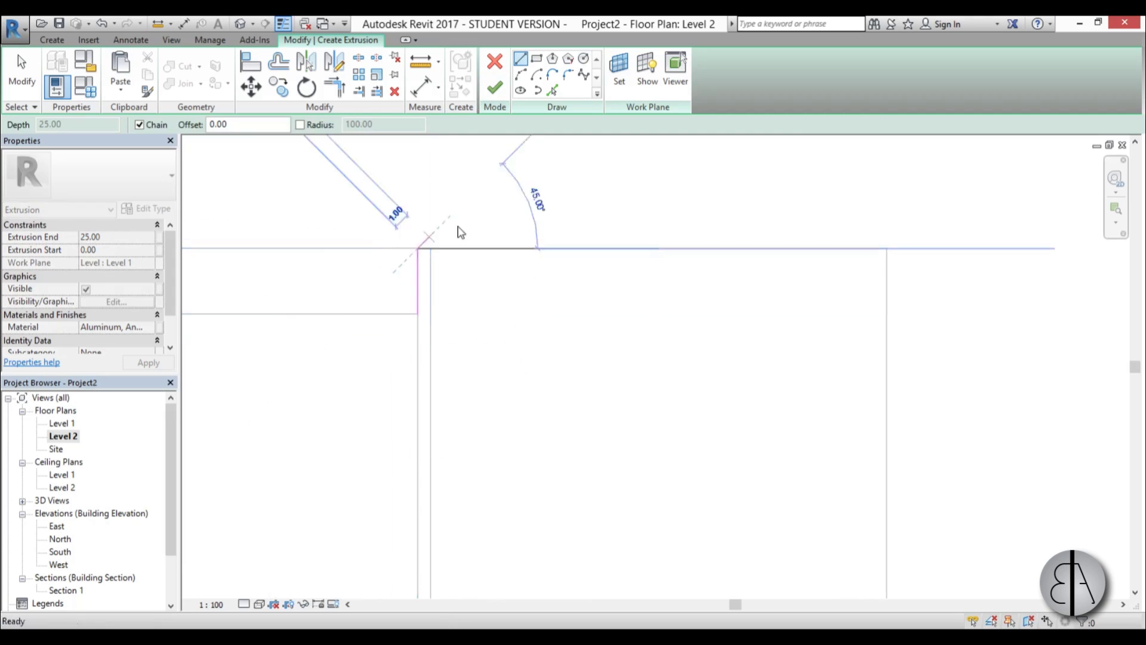
{"action": "key", "text": "Escape"}
Draw a circle of about 0.5 radius centred on the guide line's midpoint
{"action": "left_click", "coordinate": [583, 60]}
{"action": "scroll", "coordinate": [419, 281], "scroll_direction": "up", "scroll_amount": 2}
{"action": "left_click", "coordinate": [417, 281]}
{"action": "left_click", "coordinate": [430, 287]}
{"action": "key", "text": "Escape"}
{"action": "key", "text": "Escape"}
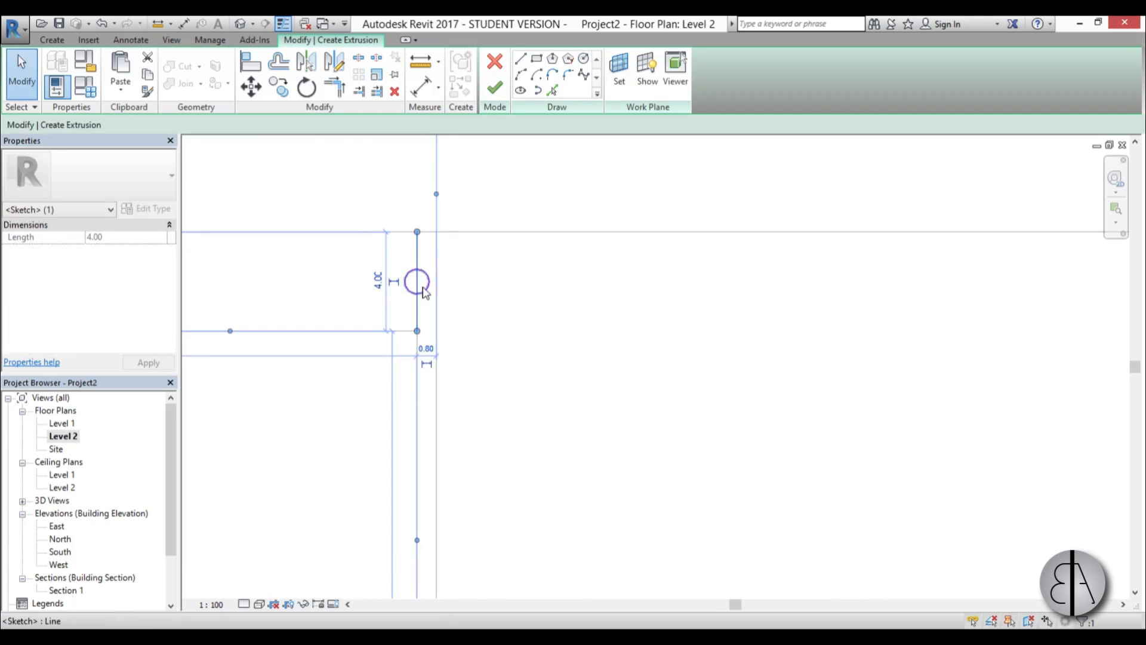
Delete the guide line and set the circle's radius to 0.25
{"action": "scroll", "coordinate": [454, 316], "scroll_direction": "up", "scroll_amount": 2}
{"action": "left_click", "coordinate": [430, 290]}
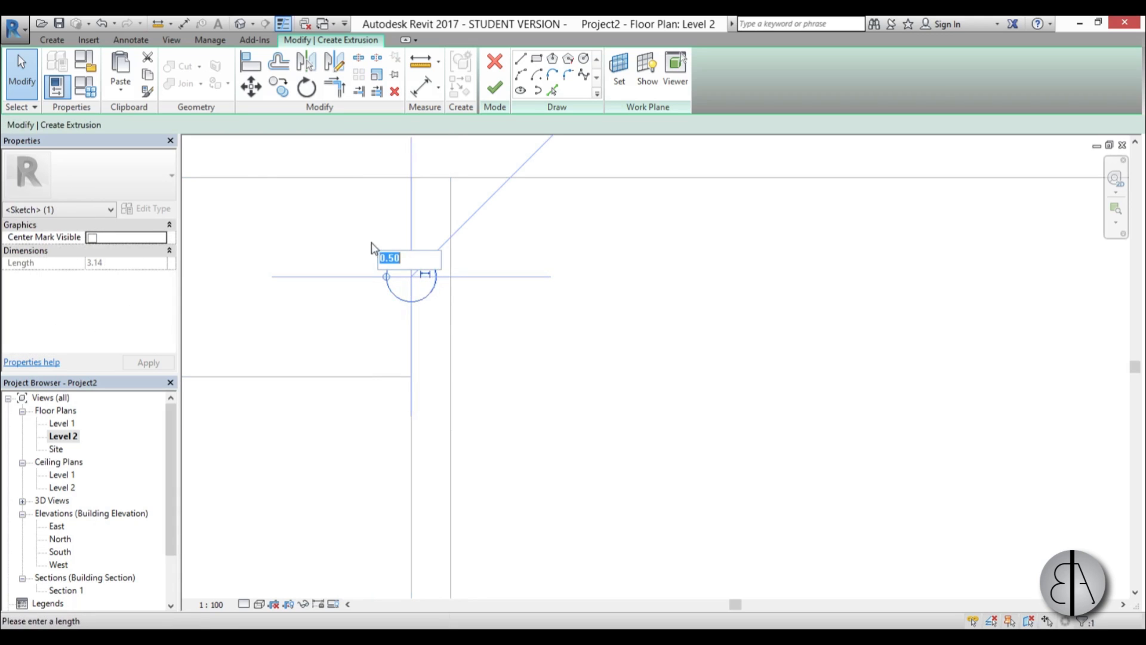
{"action": "type", "text": ".25"}
{"action": "key", "text": "Return"}
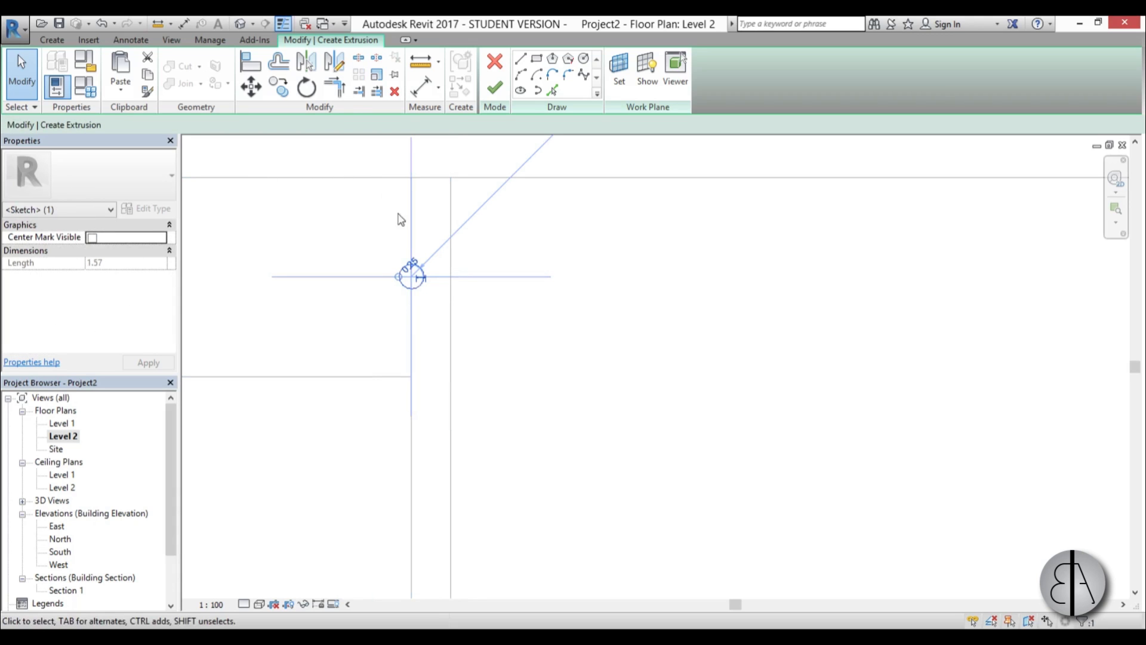
{"action": "left_click", "coordinate": [640, 323]}
{"action": "scroll", "coordinate": [513, 338], "scroll_direction": "down", "scroll_amount": 3}
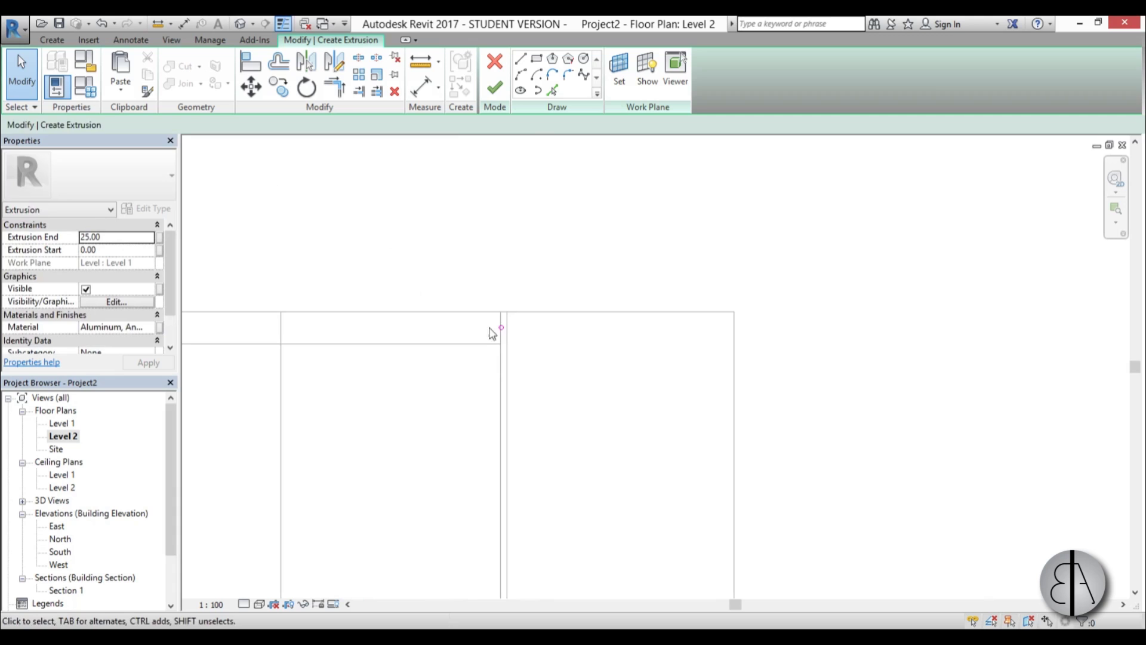
Move the circle horizontally from its centre towards the front edge of the bottom tread
{"action": "left_click", "coordinate": [502, 327]}
{"action": "scroll", "coordinate": [547, 333], "scroll_direction": "up", "scroll_amount": 2}
{"action": "key", "text": "m"}
{"action": "key", "text": "v"}
{"action": "scroll", "coordinate": [418, 325], "scroll_direction": "up", "scroll_amount": 2}
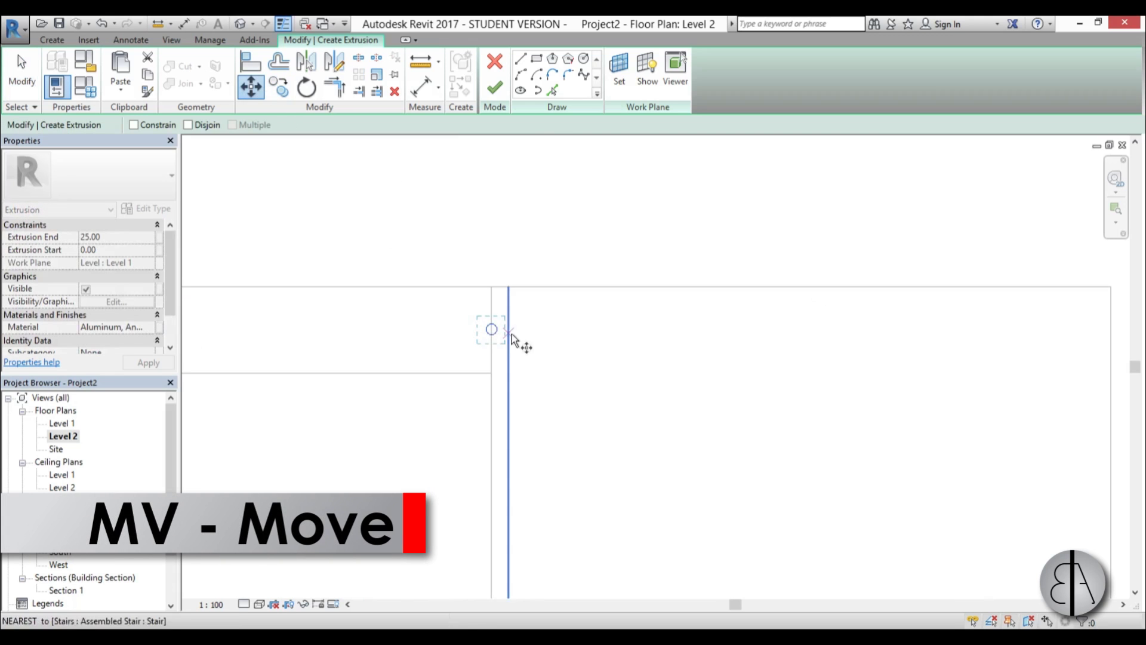
{"action": "left_click", "coordinate": [493, 329]}
{"action": "middle_click_drag", "start_coordinate": [603, 327], "coordinate": [358, 326]}
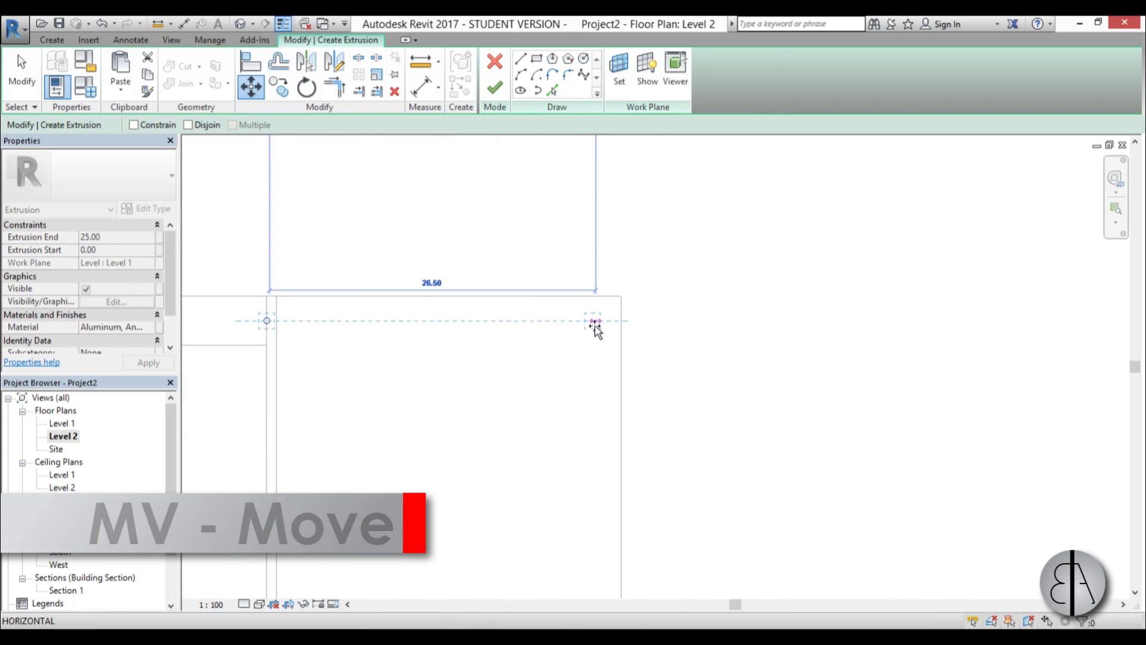
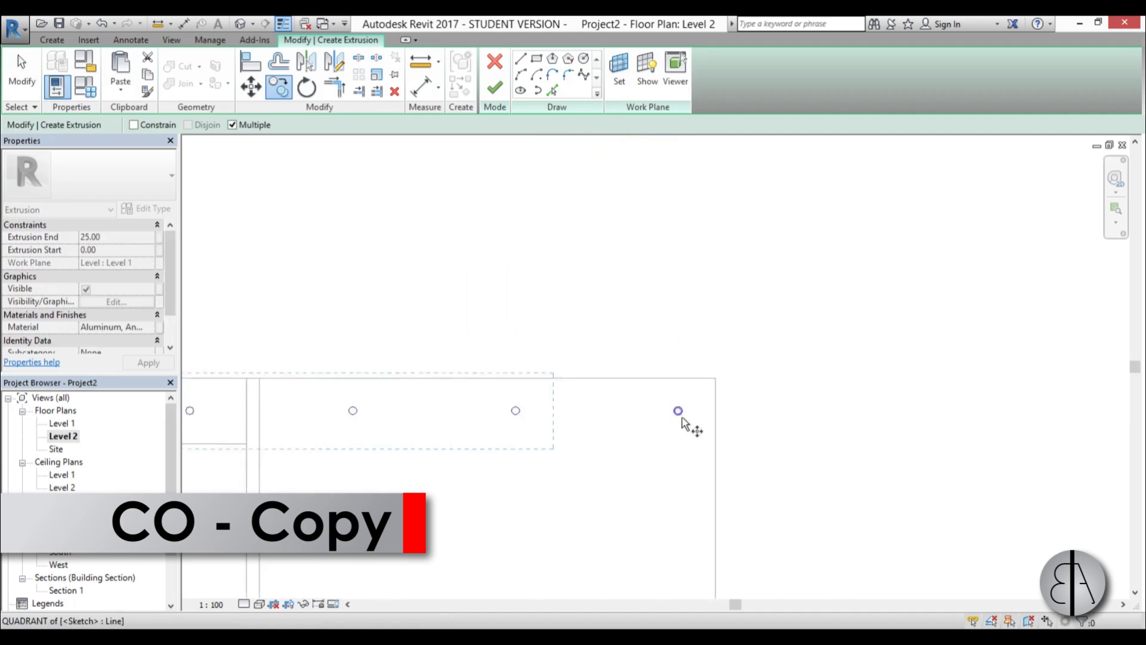
Copy the row of circles repeatedly along the stair's side edge, keeping even spacing, until it passes the upper end
{"action": "scroll", "coordinate": [549, 486], "scroll_direction": "down", "scroll_amount": 3}
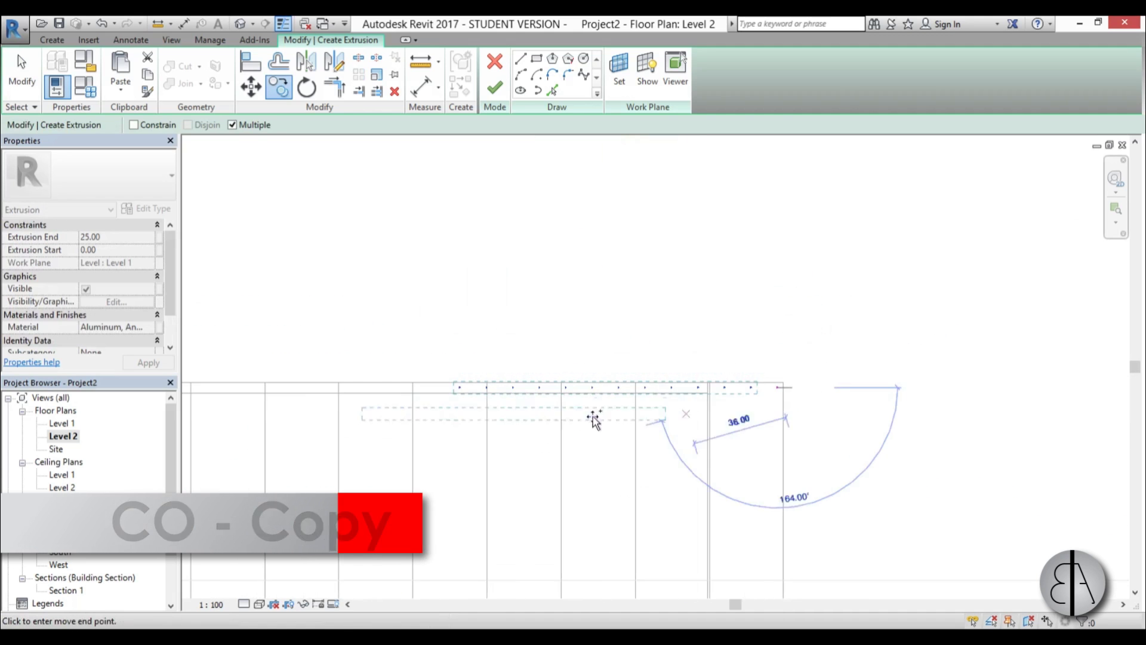
{"action": "scroll", "coordinate": [543, 451], "scroll_direction": "up", "scroll_amount": 3}
{"action": "scroll", "coordinate": [758, 310], "scroll_direction": "down", "scroll_amount": 4}
{"action": "scroll", "coordinate": [687, 388], "scroll_direction": "up", "scroll_amount": 6}
{"action": "scroll", "coordinate": [665, 349], "scroll_direction": "down", "scroll_amount": 5}
{"action": "scroll", "coordinate": [801, 394], "scroll_direction": "up", "scroll_amount": 5}
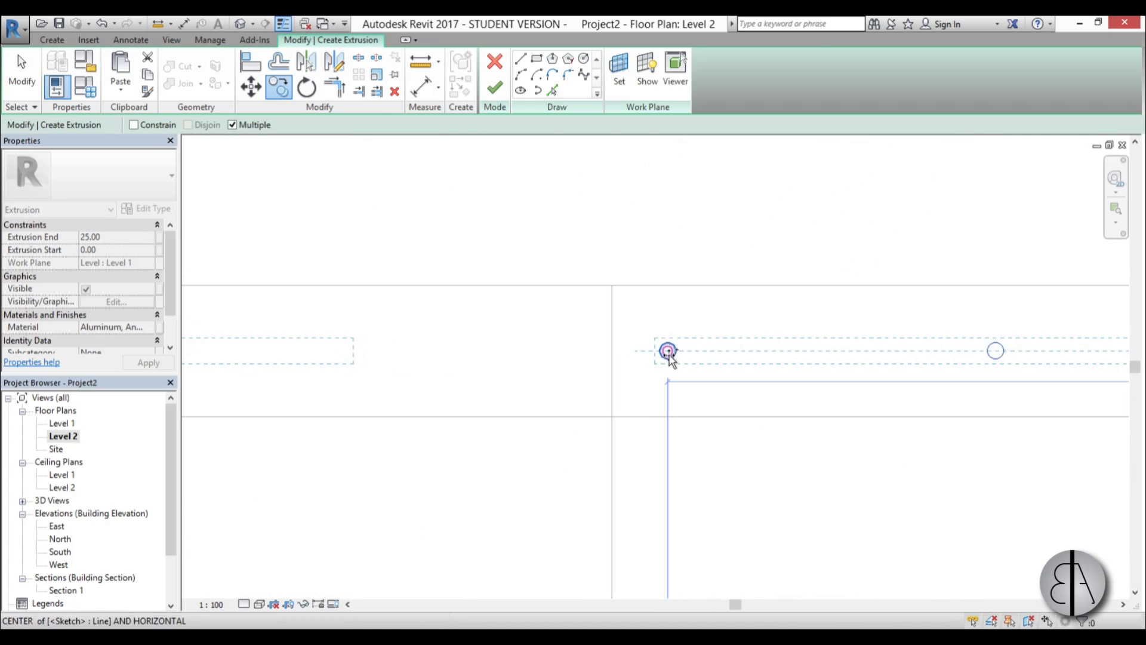
{"action": "scroll", "coordinate": [769, 423], "scroll_direction": "down", "scroll_amount": 5}
{"action": "scroll", "coordinate": [507, 411], "scroll_direction": "up", "scroll_amount": 5}
{"action": "left_click", "coordinate": [556, 394]}
{"action": "scroll", "coordinate": [755, 351], "scroll_direction": "down", "scroll_amount": 4}
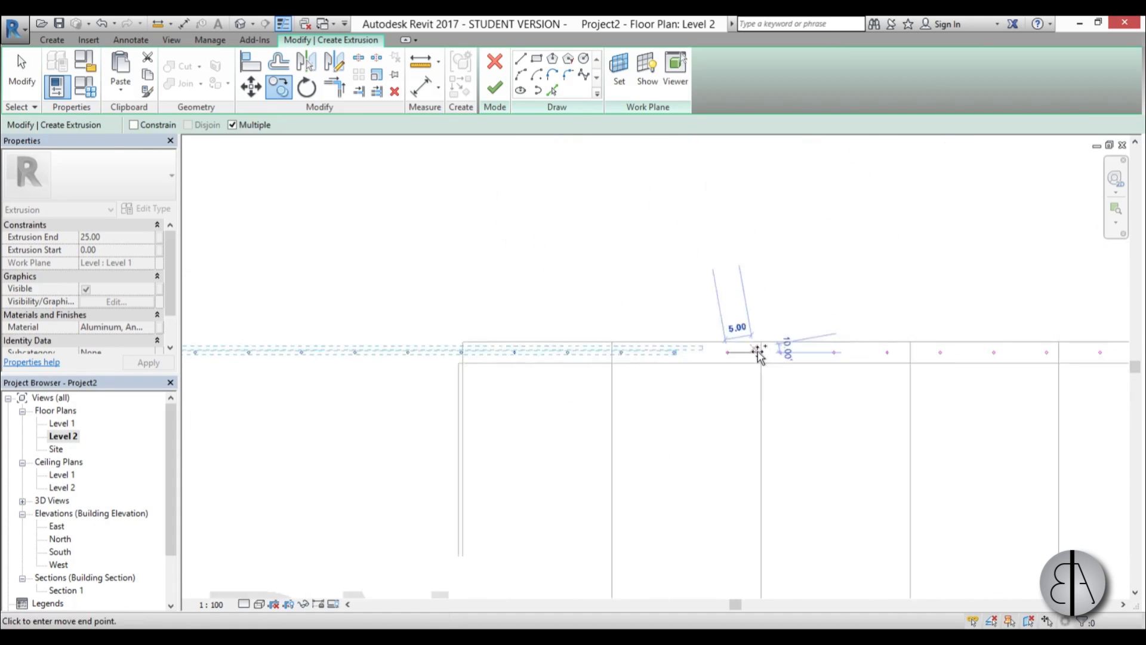
{"action": "left_click", "coordinate": [755, 351]}
{"action": "scroll", "coordinate": [757, 352], "scroll_direction": "down", "scroll_amount": 3}
{"action": "key", "text": "Escape"}
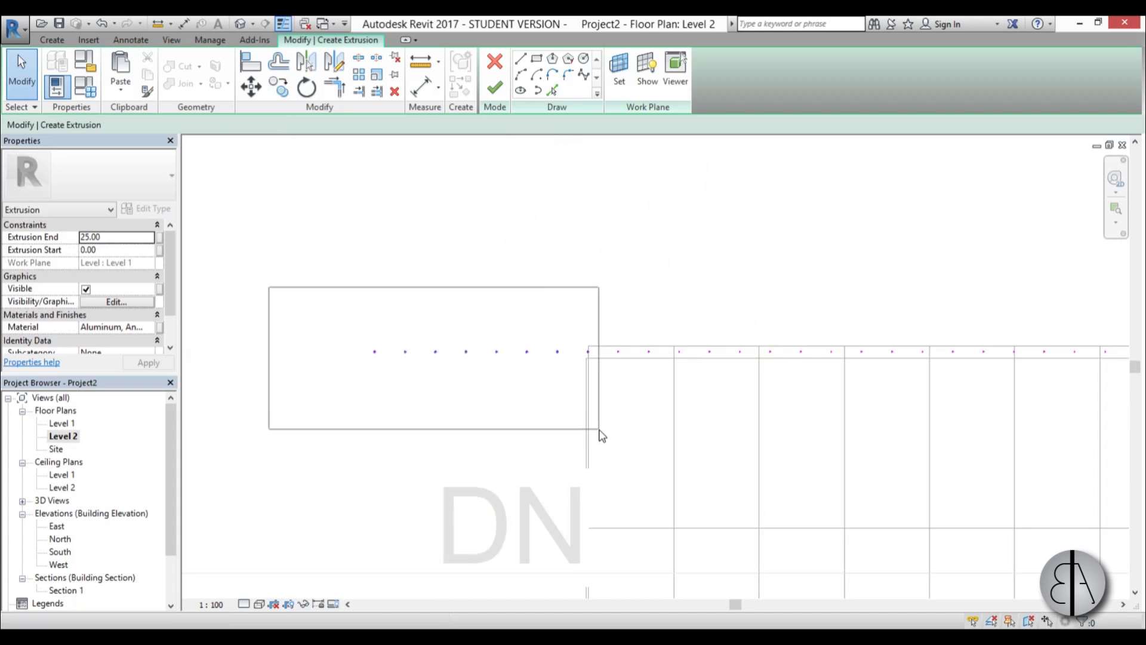
Delete the surplus circles that extend beyond the stair's upper end
{"action": "left_click_drag", "start_coordinate": [601, 431], "coordinate": [598, 430]}
{"action": "key", "text": "Escape"}
{"action": "scroll", "coordinate": [538, 388], "scroll_direction": "down", "scroll_amount": 3}
{"action": "mouse_move", "coordinate": [481, 370]}
{"action": "middle_mouse_down"}
{"action": "mouse_move", "coordinate": [248, 306]}
{"action": "mouse_move", "coordinate": [356, 315]}
{"action": "middle_mouse_up"}
{"action": "scroll", "coordinate": [965, 325], "scroll_direction": "up", "scroll_amount": 6}
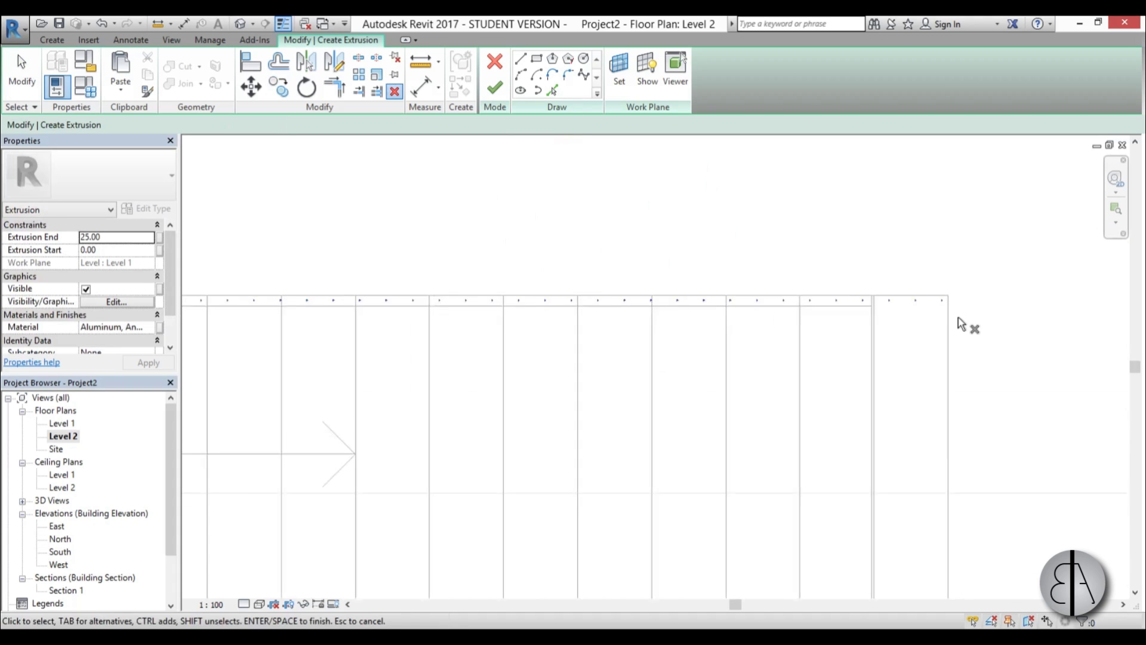
{"action": "middle_click_drag", "start_coordinate": [926, 310], "coordinate": [618, 353]}
{"action": "key", "text": "c"}
{"action": "key", "text": "o"}
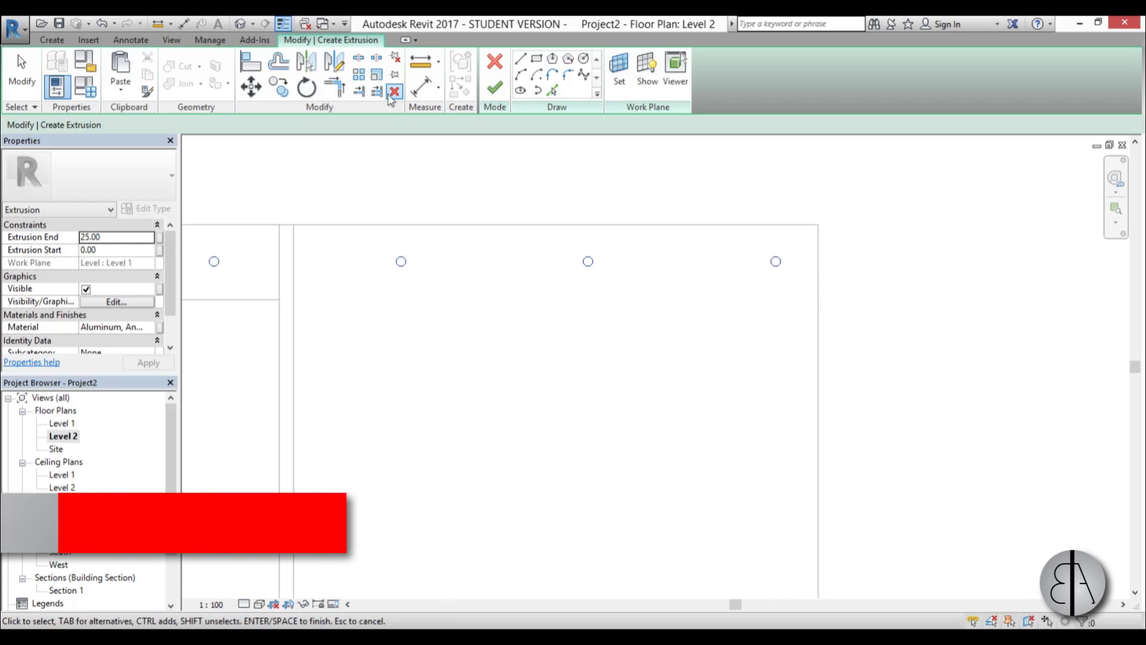
{"action": "key", "text": "Escape"}
{"action": "scroll", "coordinate": [832, 297], "scroll_direction": "down", "scroll_amount": 4}
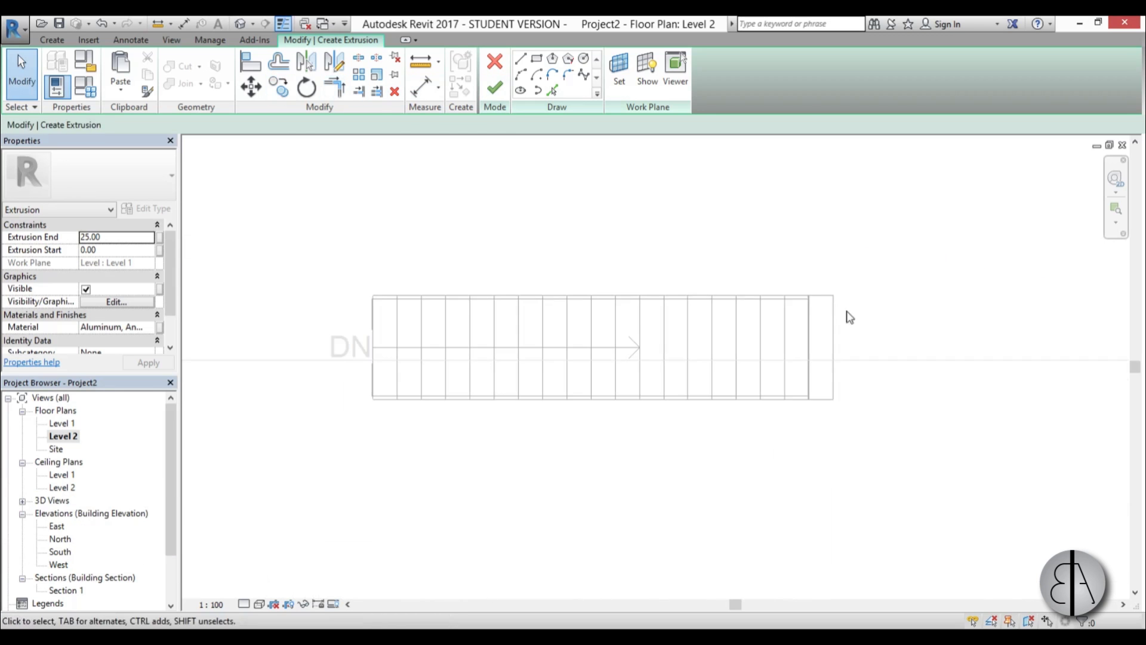
Copy the complete row of circles from the first side edge to the stair's opposite side edge
{"action": "left_click_drag", "start_coordinate": [315, 234], "coordinate": [322, 235]}
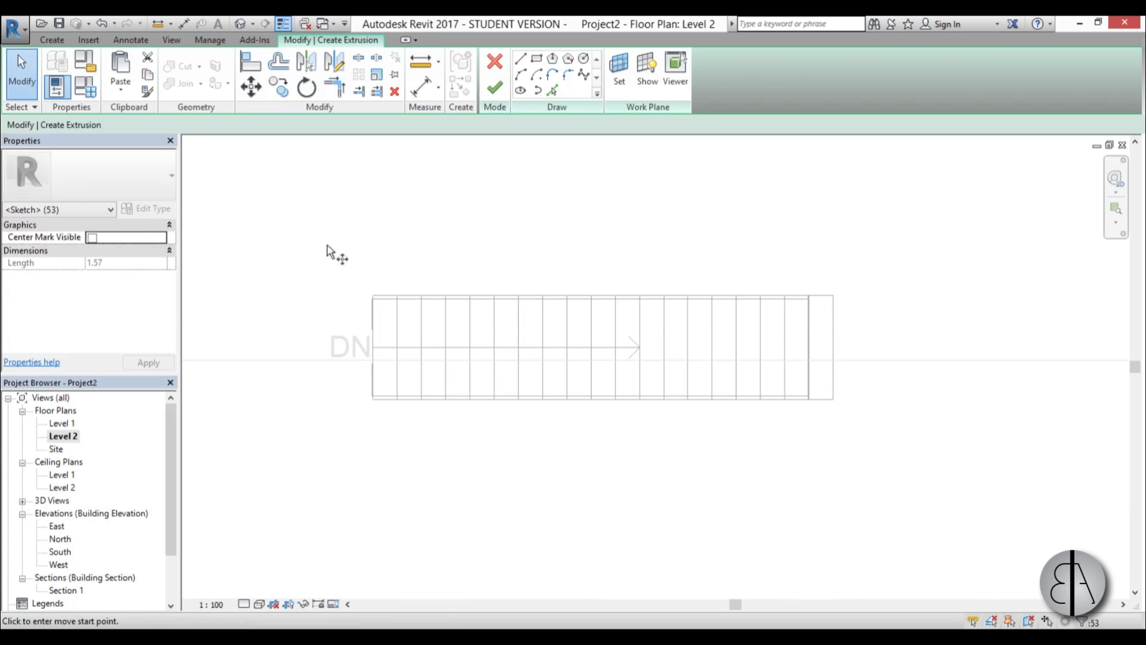
{"action": "key", "text": "c"}
{"action": "key", "text": "o"}
{"action": "scroll", "coordinate": [908, 302], "scroll_direction": "up", "scroll_amount": 8}
{"action": "scroll", "coordinate": [794, 320], "scroll_direction": "down", "scroll_amount": 3}
{"action": "left_click", "coordinate": [475, 341]}
{"action": "scroll", "coordinate": [485, 435], "scroll_direction": "up", "scroll_amount": 3}
{"action": "scroll", "coordinate": [514, 411], "scroll_direction": "up", "scroll_amount": 2}
{"action": "scroll", "coordinate": [527, 420], "scroll_direction": "down", "scroll_amount": 5}
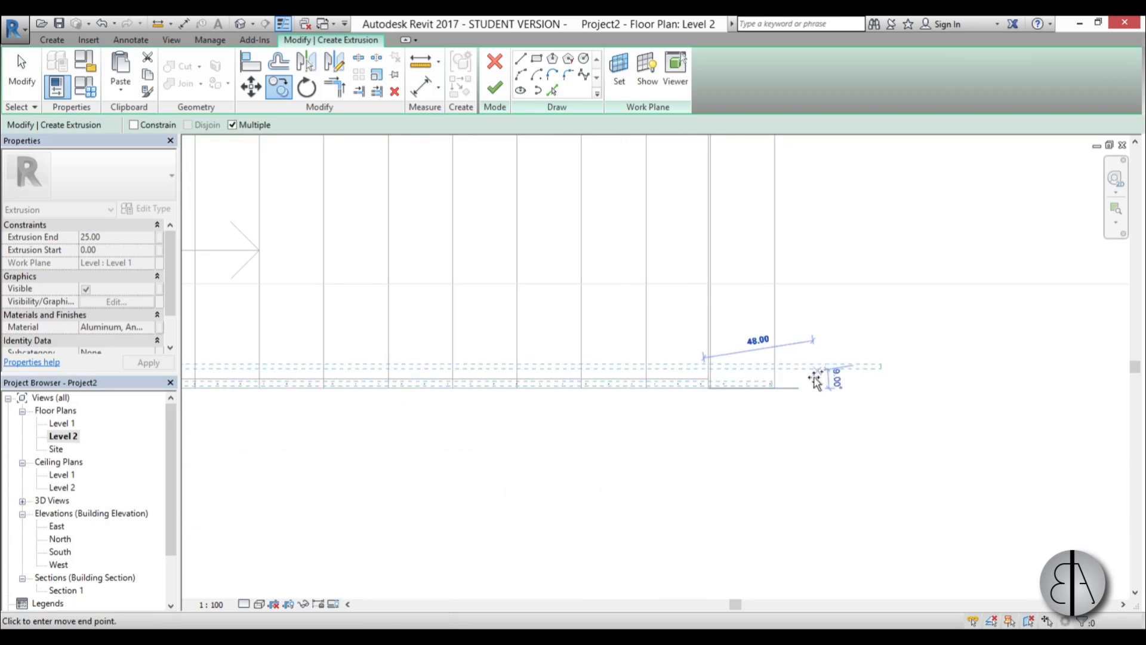
{"action": "key", "text": "Escape"}
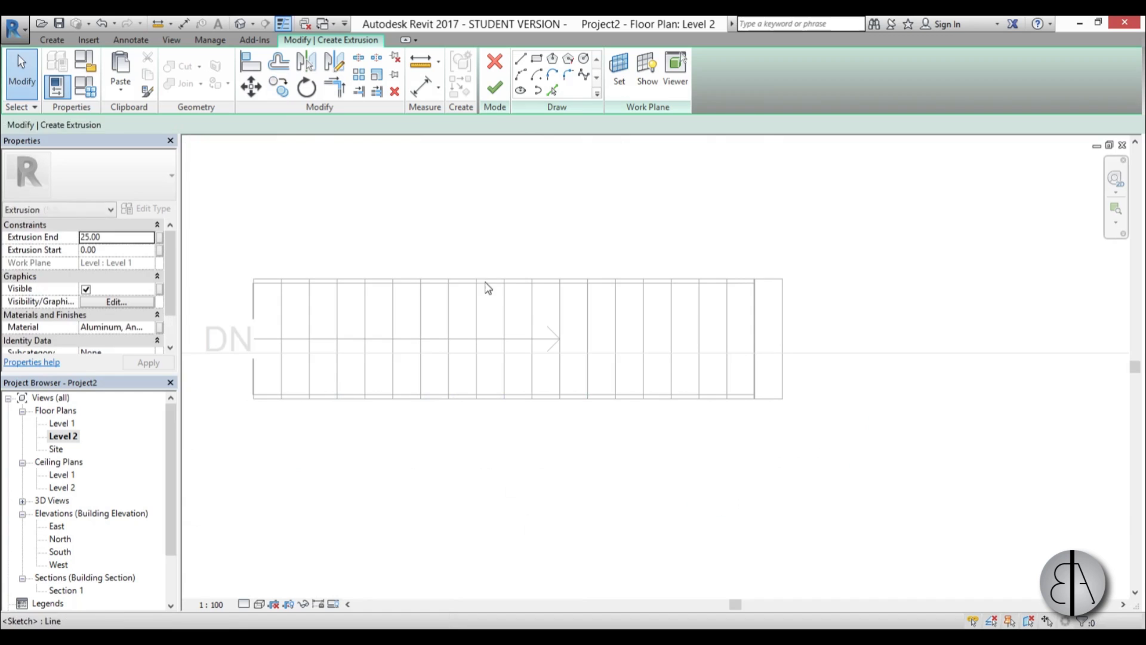
Finish the circle extrusion with a depth of 25 and open the South elevation showing the rods and the whole stair
{"action": "left_click", "coordinate": [241, 24]}
{"action": "middle_click_drag", "start_coordinate": [526, 335], "coordinate": [548, 392], "text": "shift"}
{"action": "left_click", "coordinate": [491, 89]}
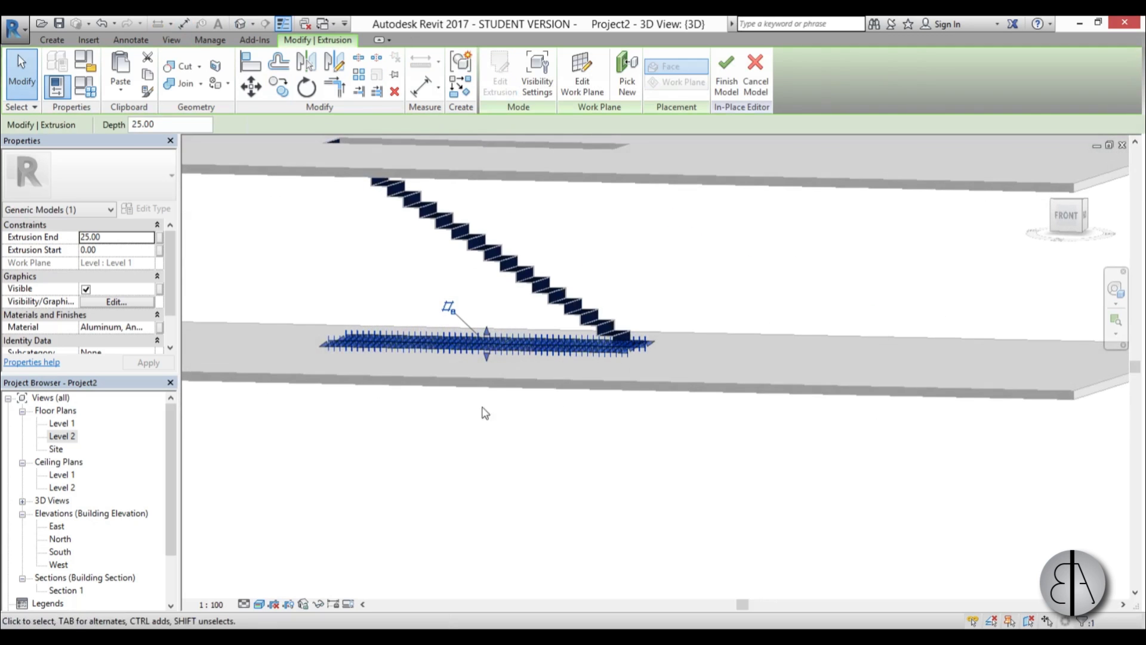
{"action": "double_click", "coordinate": [59, 551]}
{"action": "scroll", "coordinate": [838, 439], "scroll_direction": "down", "scroll_amount": 3}
{"action": "scroll", "coordinate": [838, 439], "scroll_direction": "down", "scroll_amount": 2}
{"action": "scroll", "coordinate": [575, 565], "scroll_direction": "down", "scroll_amount": 2}
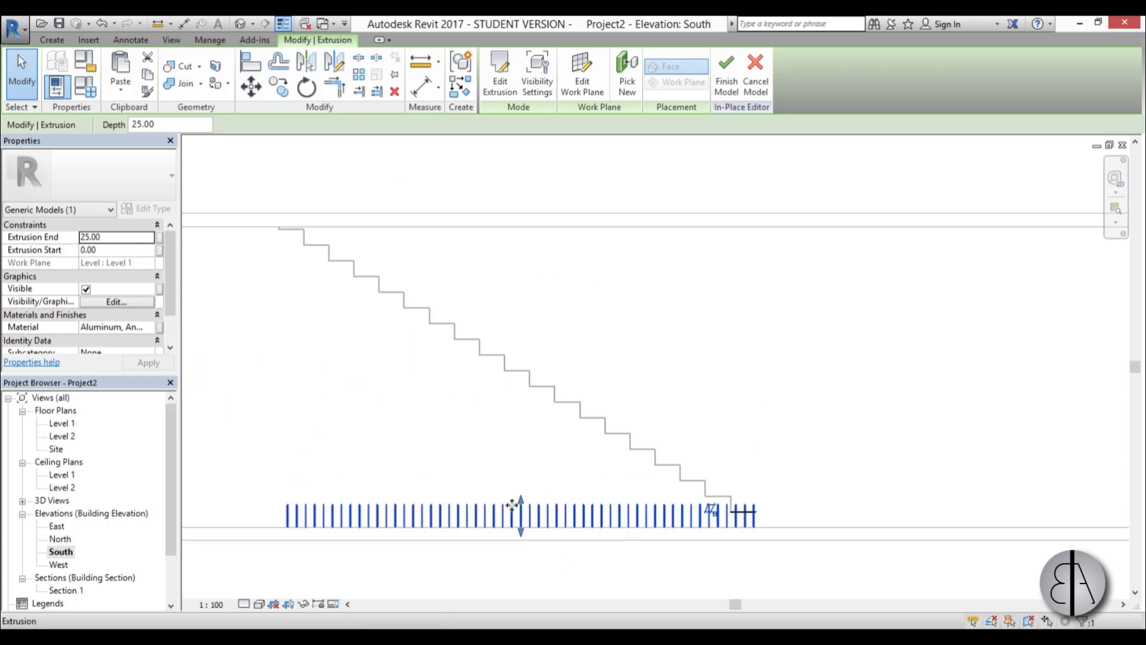
Stretch the rod extrusion upward until all rods reach the underside of the Level 2 floor
{"action": "left_click_drag", "start_coordinate": [522, 501], "coordinate": [525, 225]}
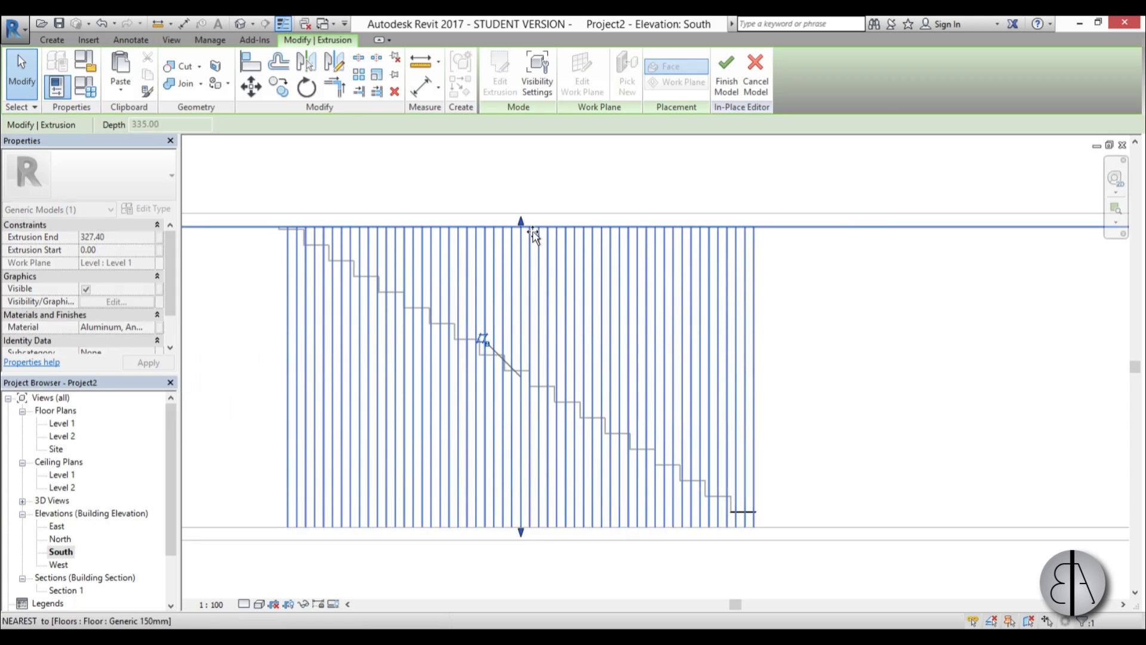
{"action": "left_click", "coordinate": [876, 408]}
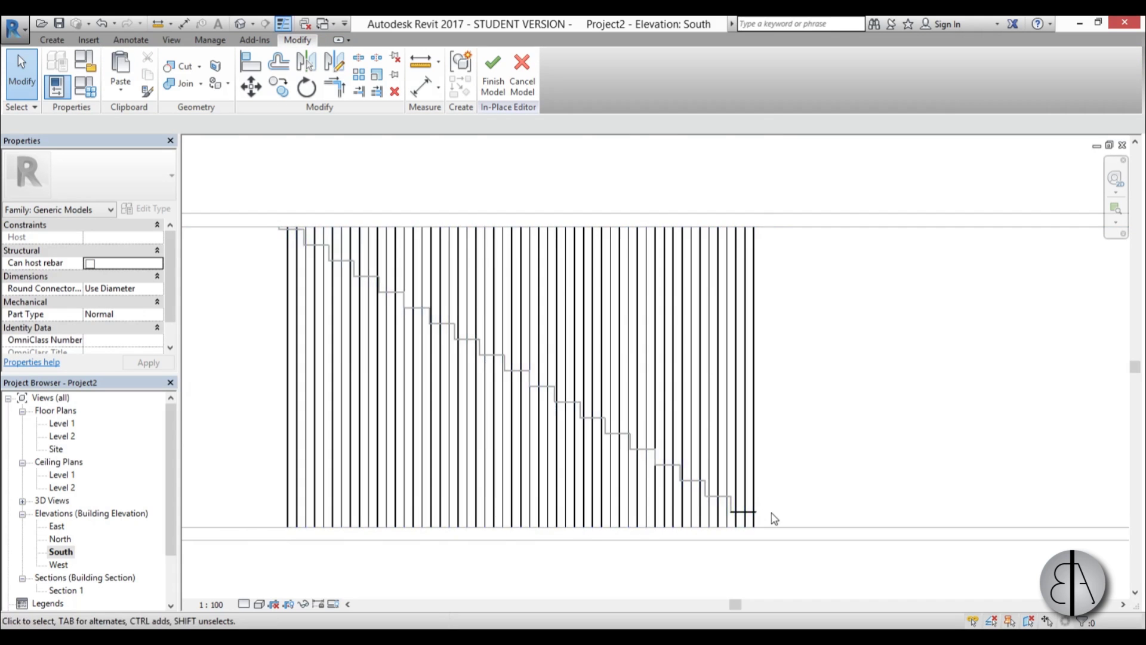
{"action": "scroll", "coordinate": [761, 520], "scroll_direction": "up", "scroll_amount": 3}
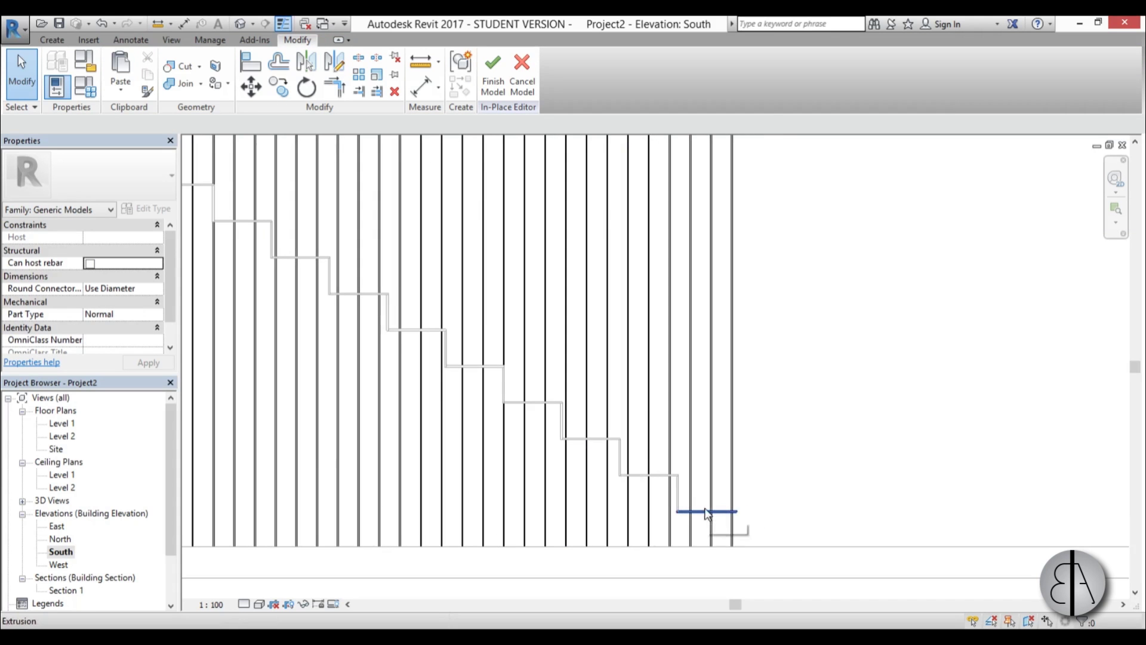
{"action": "scroll", "coordinate": [706, 513], "scroll_direction": "down", "scroll_amount": 2}
{"action": "middle_click_drag", "start_coordinate": [656, 465], "coordinate": [691, 468]}
{"action": "scroll", "coordinate": [691, 468], "scroll_direction": "down", "scroll_amount": 1}
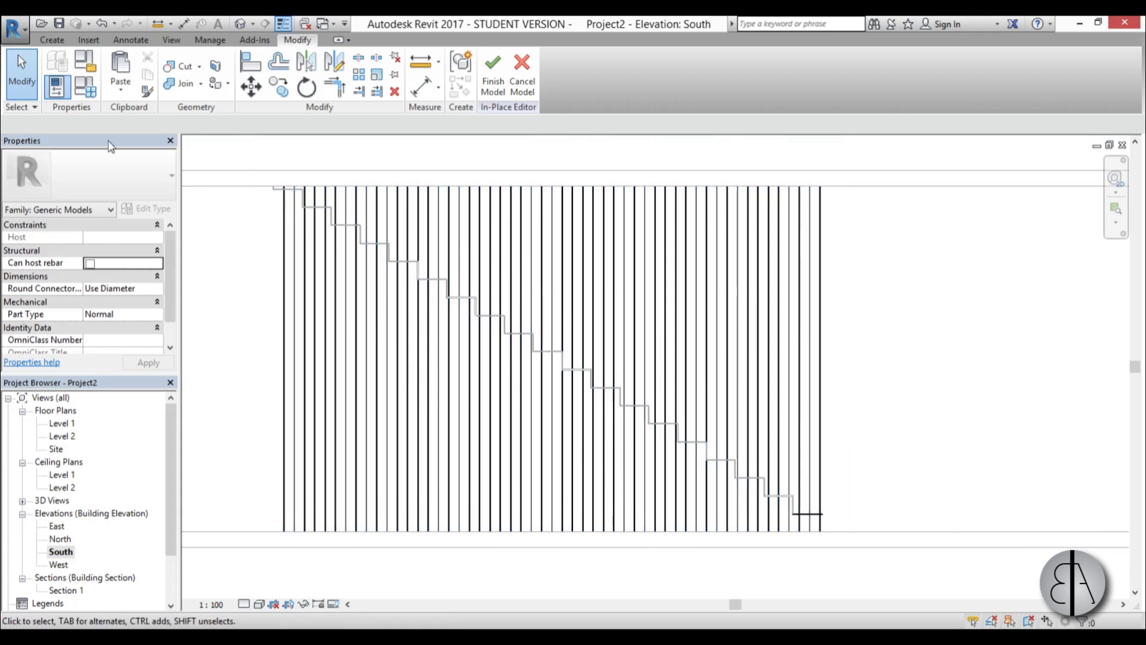
Start a void extrusion, using a picked face of the bottom tread extrusion as its work plane
{"action": "left_click", "coordinate": [52, 40]}
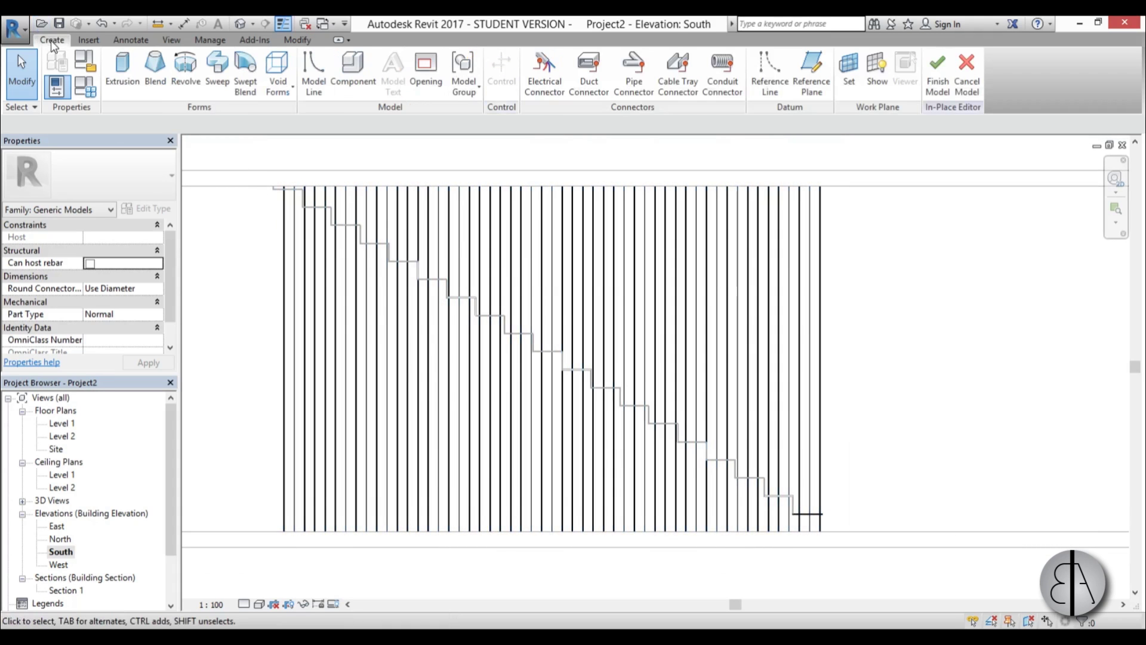
{"action": "left_click", "coordinate": [290, 94]}
{"action": "left_click", "coordinate": [310, 115]}
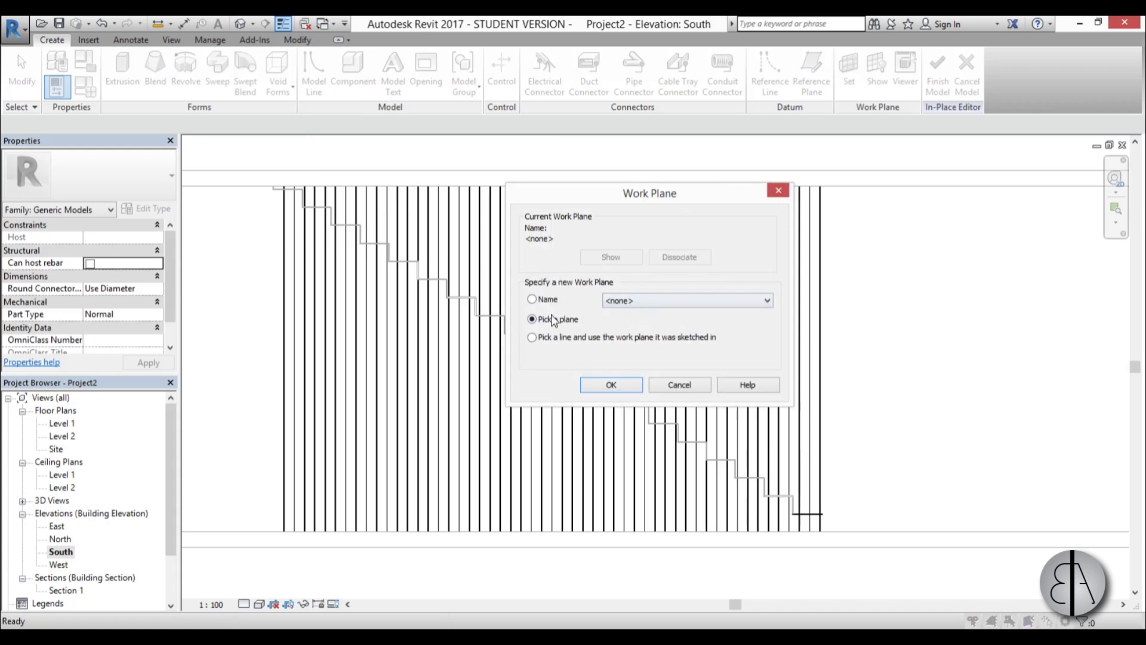
{"action": "left_click", "coordinate": [621, 389]}
{"action": "scroll", "coordinate": [775, 487], "scroll_direction": "up", "scroll_amount": 10}
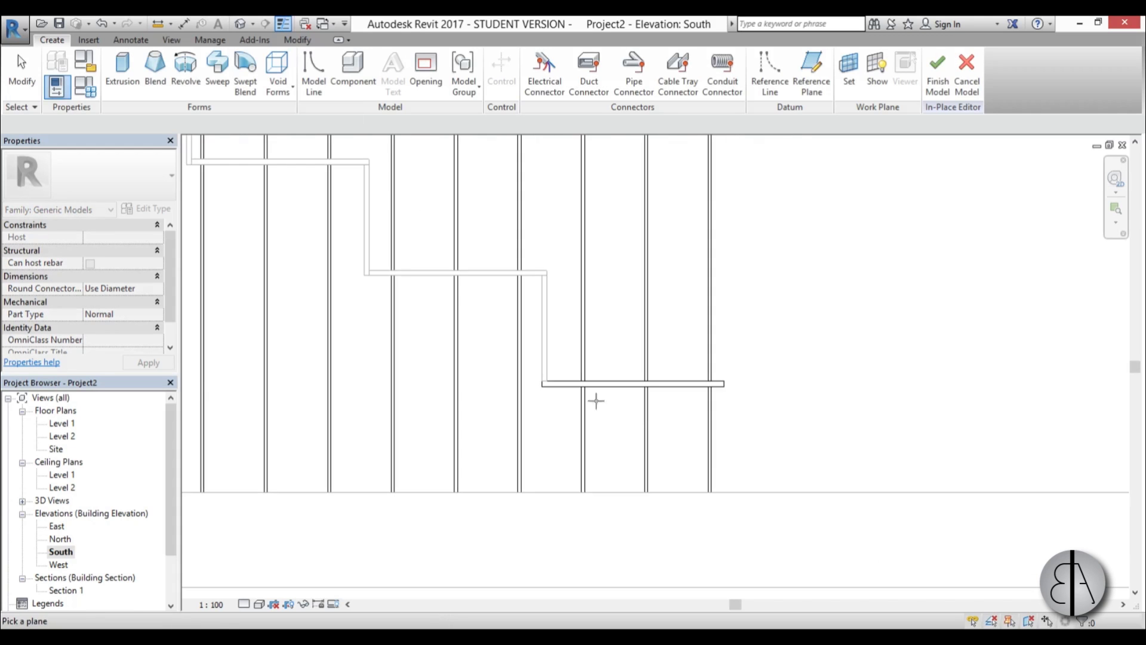
{"action": "left_click", "coordinate": [562, 382]}
{"action": "scroll", "coordinate": [785, 365], "scroll_direction": "down", "scroll_amount": 5}
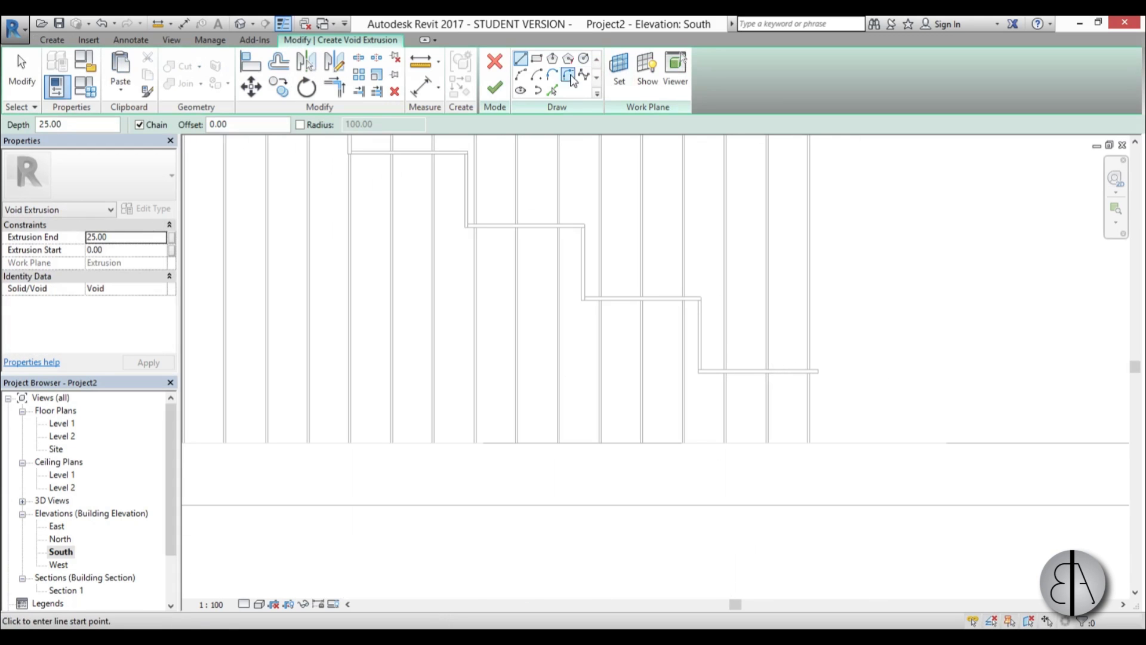
Sketch the void's stepped boundary line along the underside of the lowest treads and risers, starting at the bottom tread's outer end
{"action": "scroll", "coordinate": [811, 388], "scroll_direction": "up", "scroll_amount": 3}
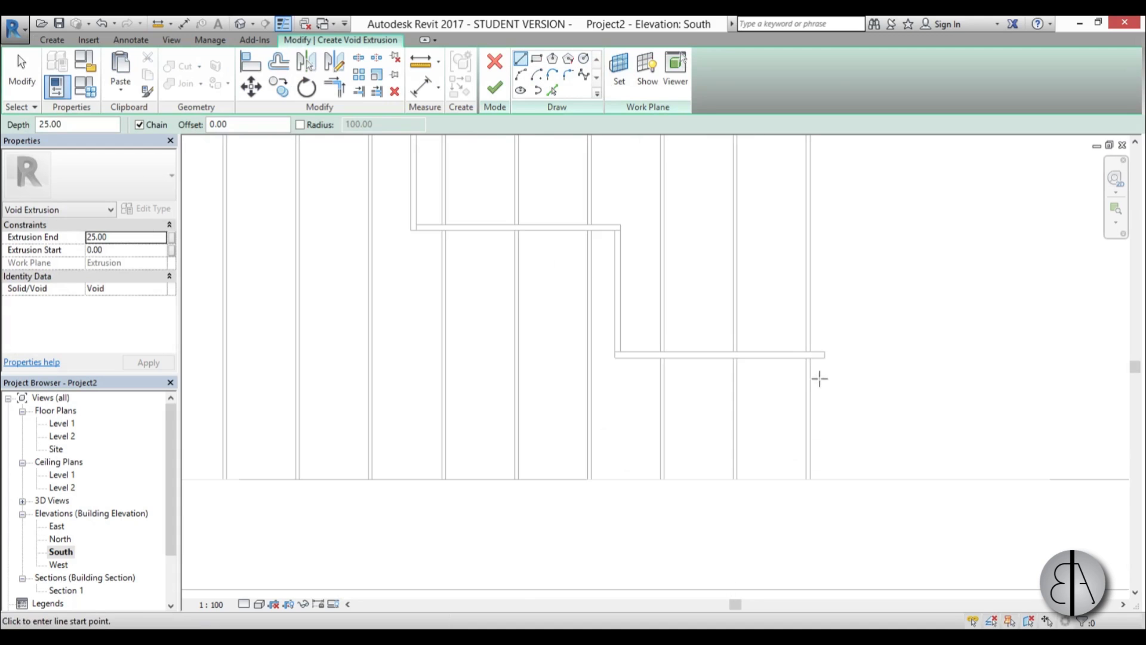
{"action": "left_click", "coordinate": [825, 358]}
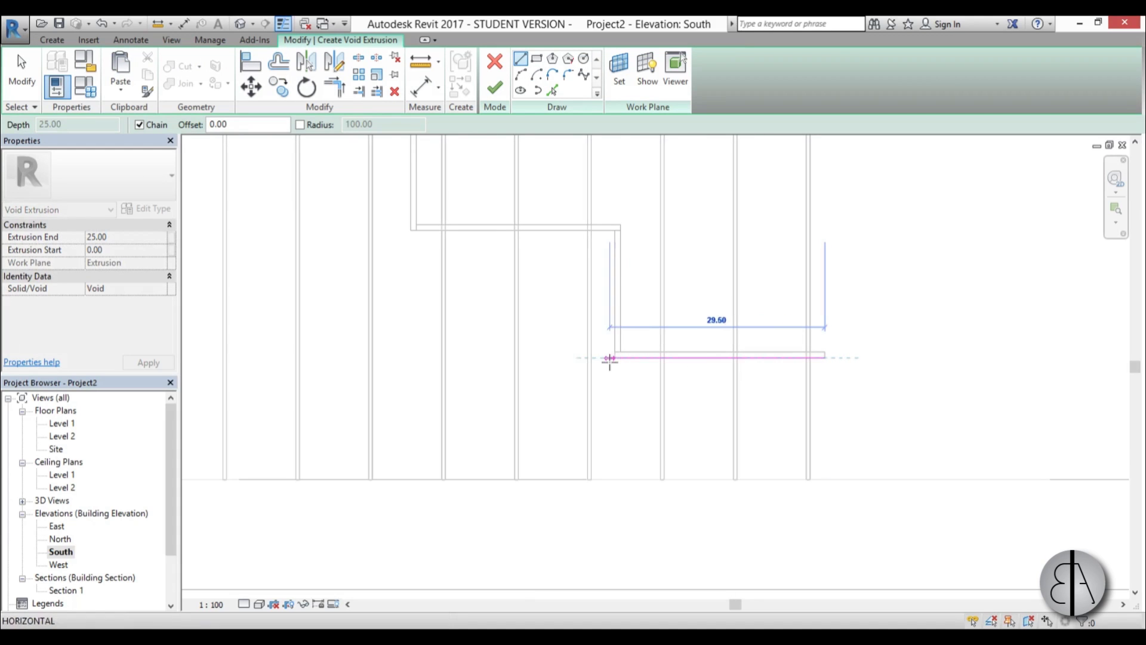
{"action": "left_click", "coordinate": [615, 230]}
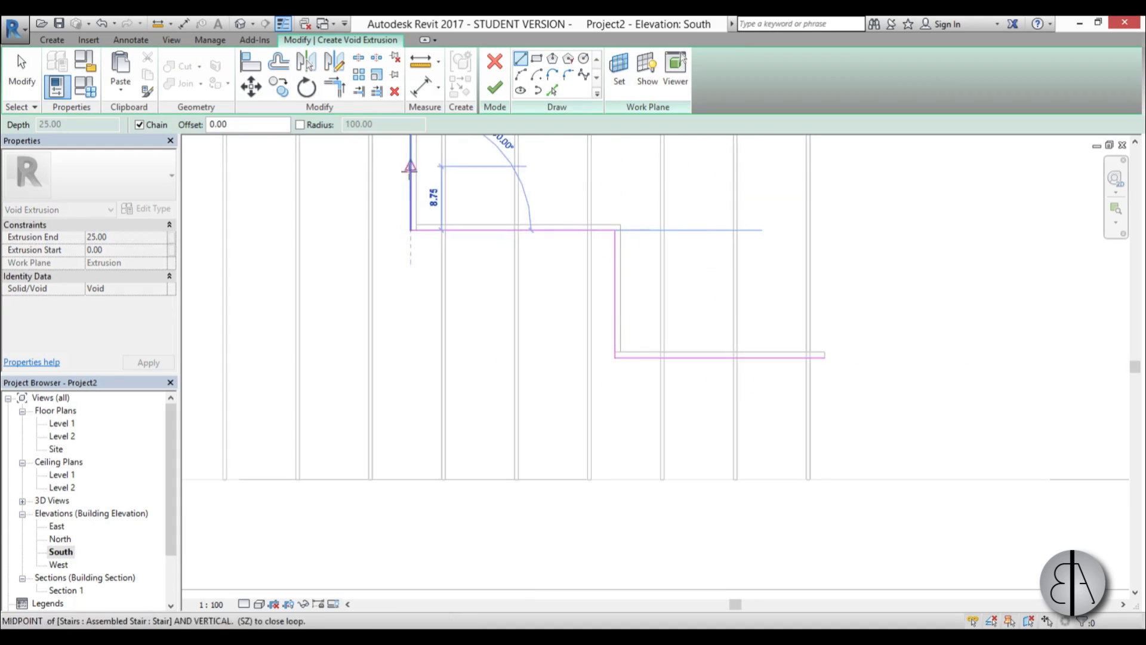
{"action": "middle_click_drag", "start_coordinate": [410, 167], "coordinate": [455, 371]}
{"action": "left_click", "coordinate": [446, 288]}
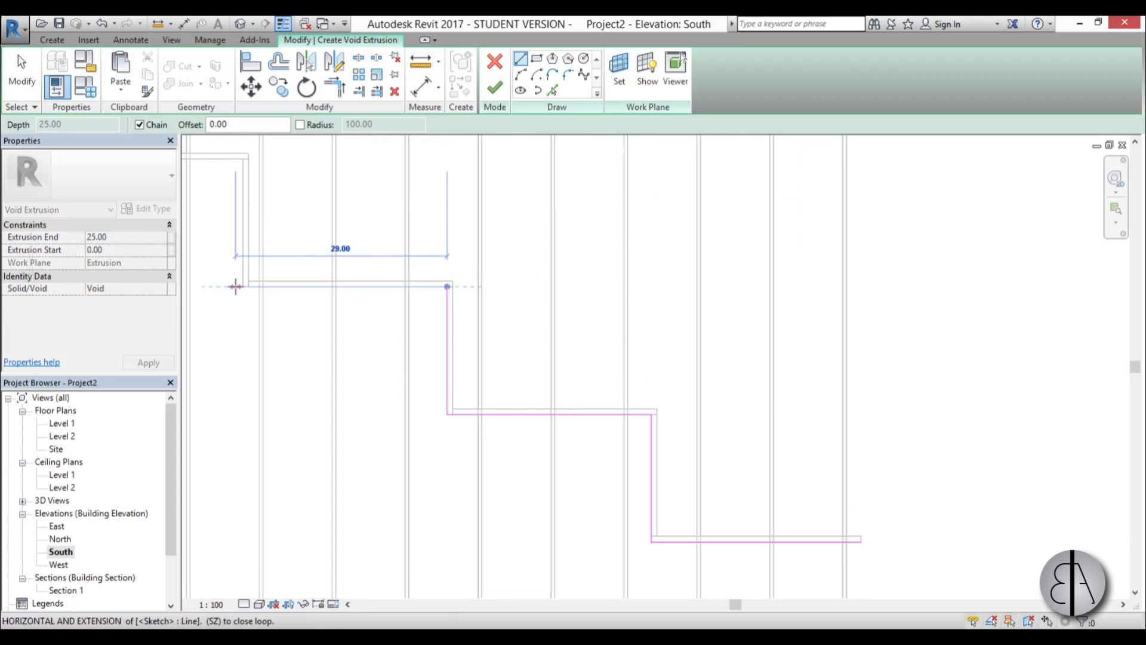
{"action": "left_click", "coordinate": [243, 287]}
{"action": "scroll", "coordinate": [486, 266], "scroll_direction": "down", "scroll_amount": 3}
{"action": "key", "text": "Escape"}
{"action": "key", "text": "Escape"}
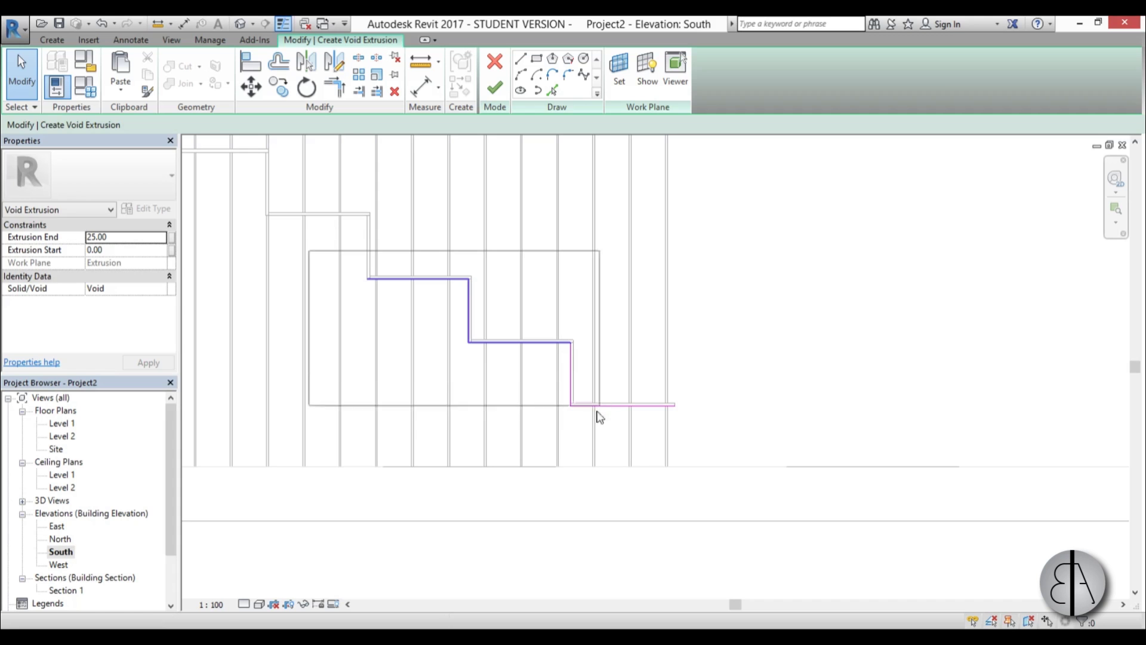
Copy the stepped boundary lines repeatedly up the stair, endpoint to endpoint, until they reach the stair's upper end
{"action": "left_click_drag", "start_coordinate": [605, 408], "coordinate": [604, 400]}
{"action": "key", "text": "c"}
{"action": "key", "text": "o"}
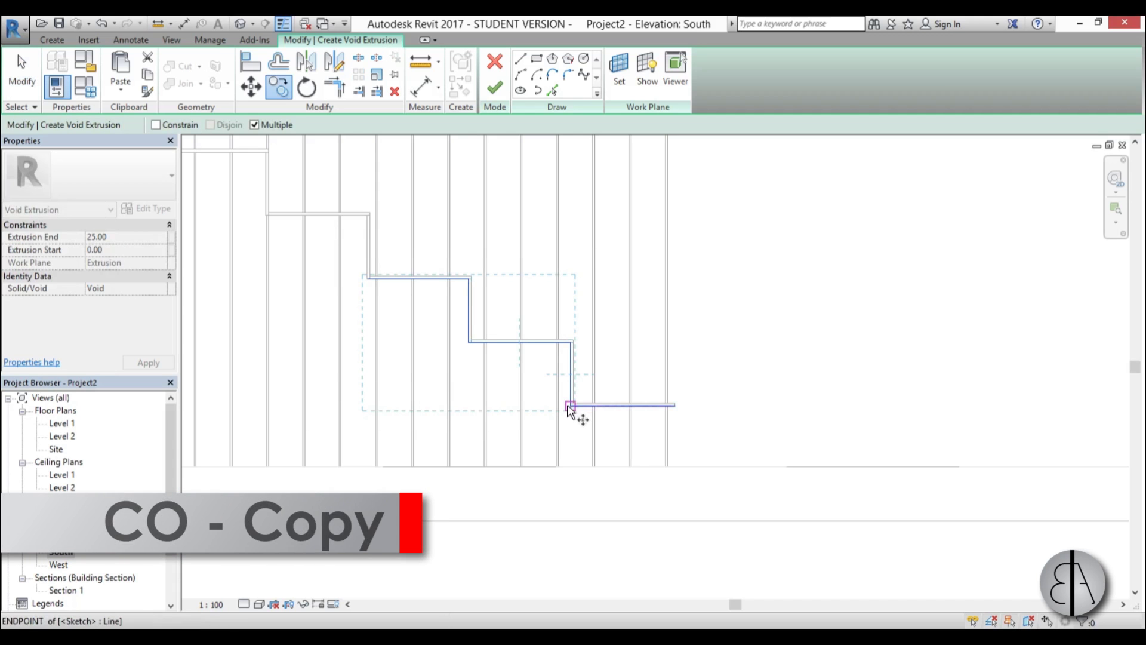
{"action": "scroll", "coordinate": [410, 314], "scroll_direction": "up", "scroll_amount": 5}
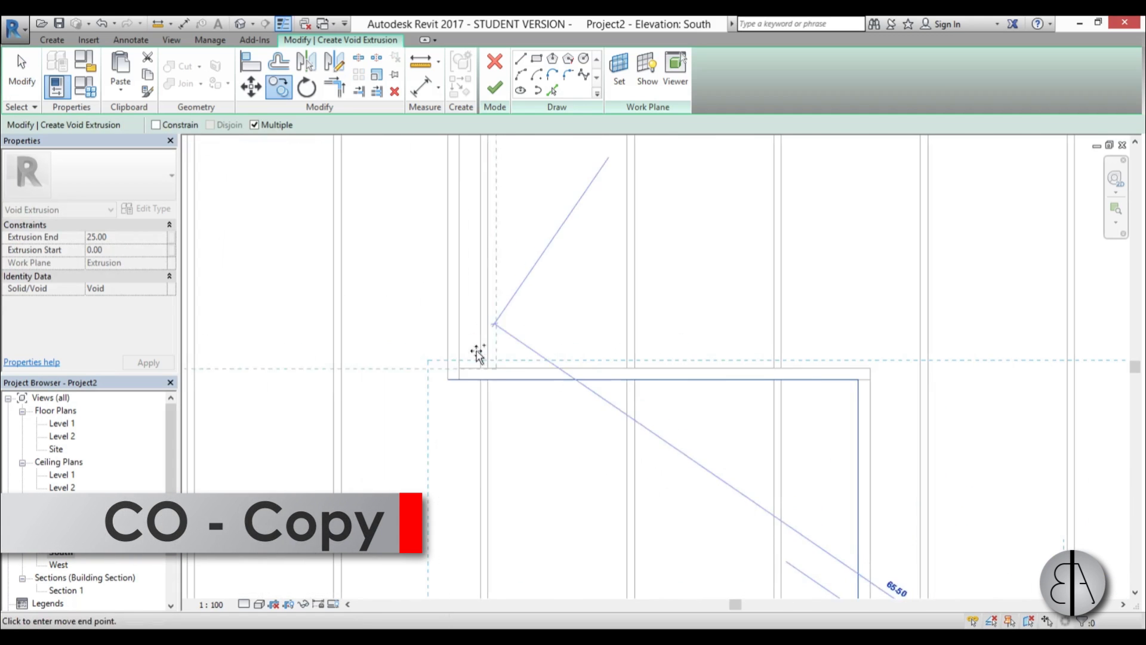
{"action": "scroll", "coordinate": [573, 358], "scroll_direction": "down", "scroll_amount": 3}
{"action": "scroll", "coordinate": [565, 374], "scroll_direction": "up", "scroll_amount": 3}
{"action": "scroll", "coordinate": [418, 304], "scroll_direction": "down", "scroll_amount": 3}
{"action": "scroll", "coordinate": [385, 280], "scroll_direction": "up", "scroll_amount": 1}
{"action": "scroll", "coordinate": [539, 567], "scroll_direction": "down", "scroll_amount": 2}
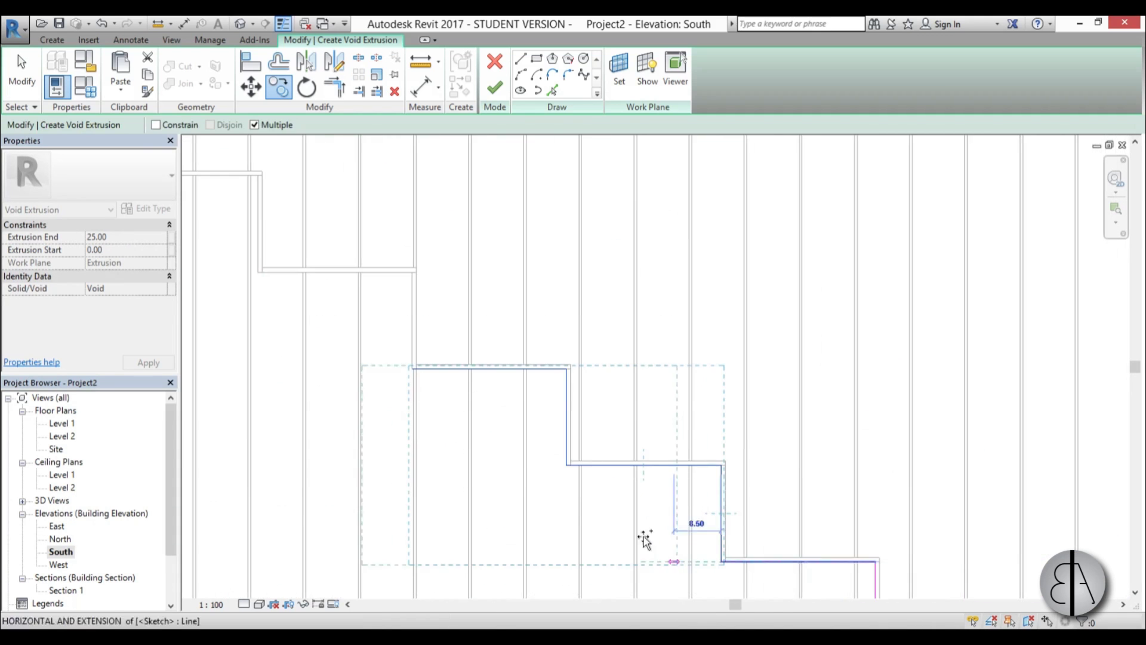
{"action": "scroll", "coordinate": [403, 359], "scroll_direction": "up", "scroll_amount": 3}
{"action": "scroll", "coordinate": [429, 377], "scroll_direction": "down", "scroll_amount": 3}
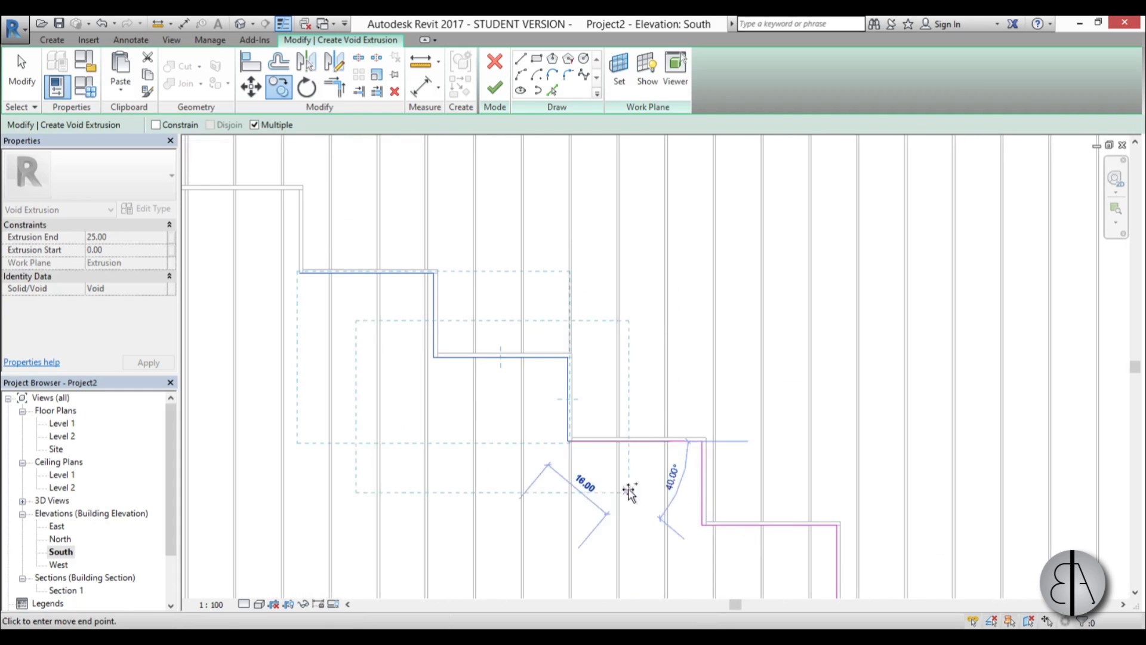
{"action": "scroll", "coordinate": [371, 305], "scroll_direction": "up", "scroll_amount": 3}
{"action": "scroll", "coordinate": [384, 332], "scroll_direction": "up", "scroll_amount": 2}
{"action": "scroll", "coordinate": [729, 568], "scroll_direction": "down", "scroll_amount": 3}
{"action": "scroll", "coordinate": [529, 410], "scroll_direction": "up", "scroll_amount": 2}
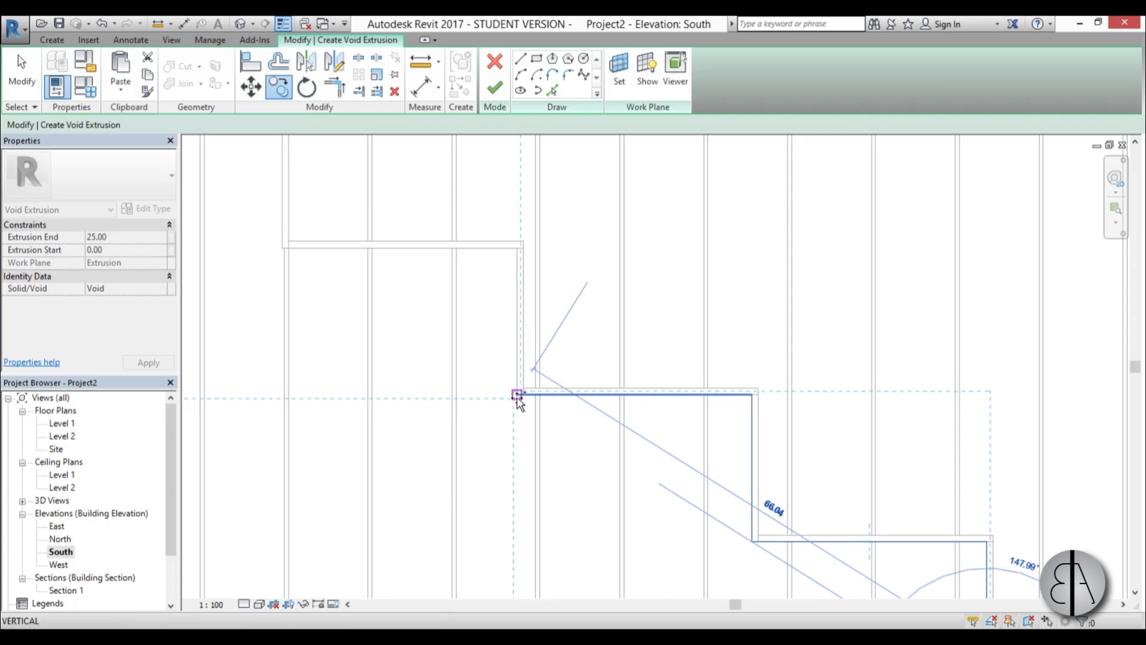
{"action": "scroll", "coordinate": [307, 340], "scroll_direction": "down", "scroll_amount": 3}
{"action": "scroll", "coordinate": [660, 463], "scroll_direction": "up", "scroll_amount": 2}
{"action": "left_click", "coordinate": [662, 447]}
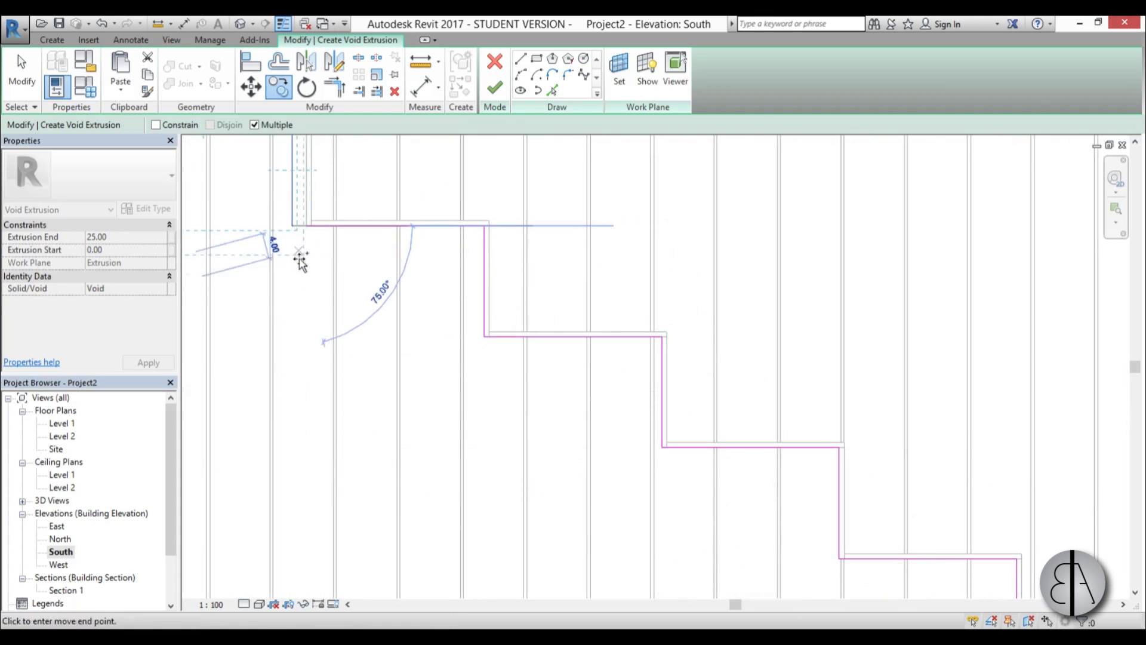
{"action": "scroll", "coordinate": [722, 585], "scroll_direction": "down", "scroll_amount": 2}
{"action": "key", "text": "Escape"}
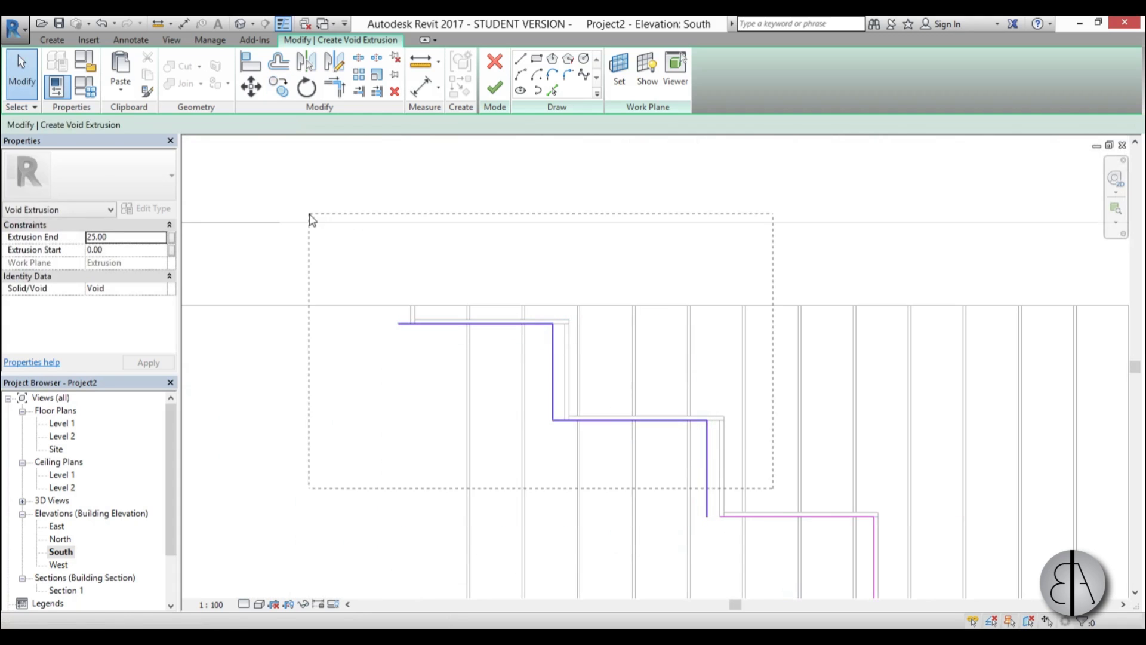
Move the misaligned uppermost group of lines horizontally by 2.25 so it joins the end of the stepped profile below
{"action": "left_click_drag", "start_coordinate": [311, 220], "coordinate": [311, 220]}
{"action": "scroll", "coordinate": [594, 473], "scroll_direction": "up", "scroll_amount": 2}
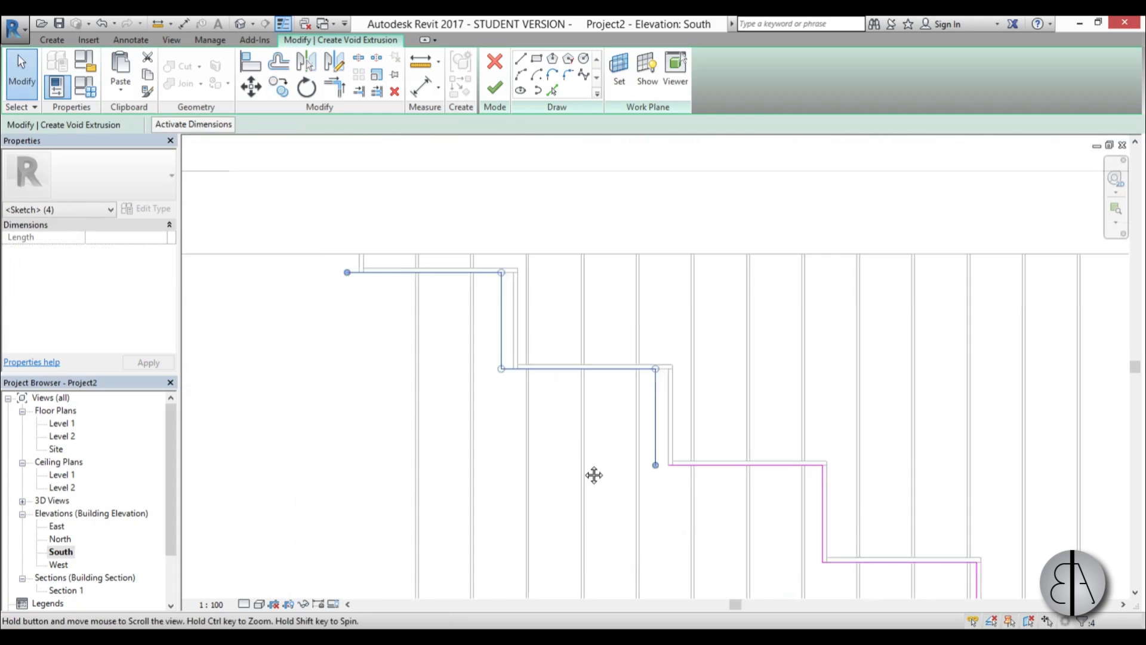
{"action": "left_click", "coordinate": [252, 88]}
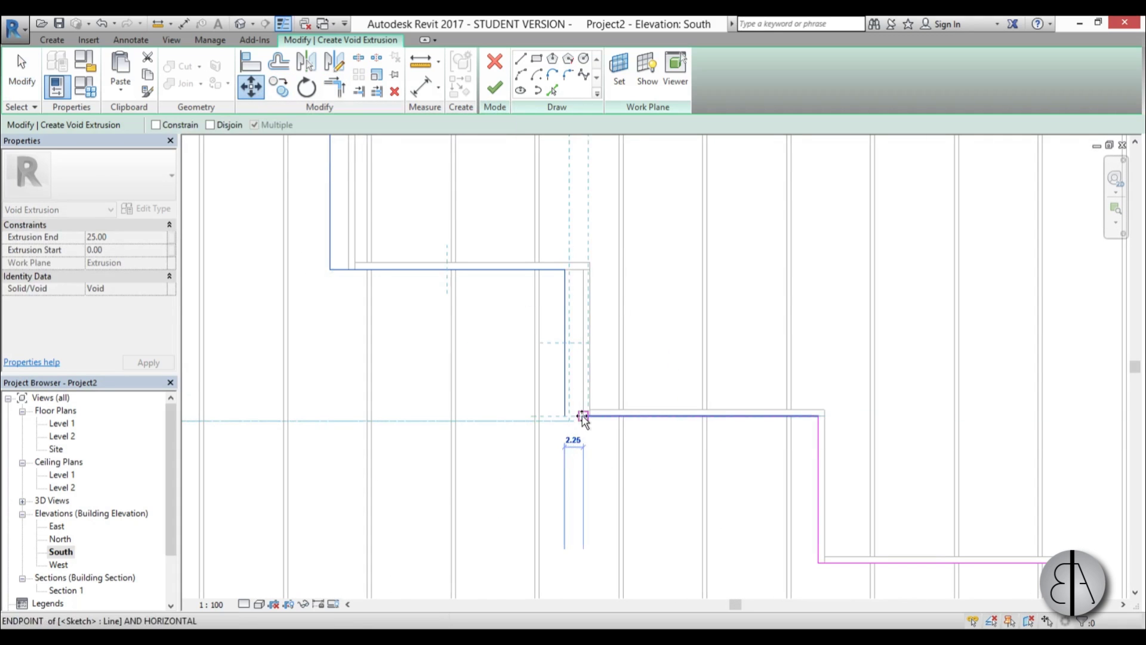
{"action": "left_click", "coordinate": [583, 417]}
{"action": "scroll", "coordinate": [583, 417], "scroll_direction": "down", "scroll_amount": 3}
{"action": "left_click", "coordinate": [409, 276]}
{"action": "scroll", "coordinate": [533, 345], "scroll_direction": "up", "scroll_amount": 3}
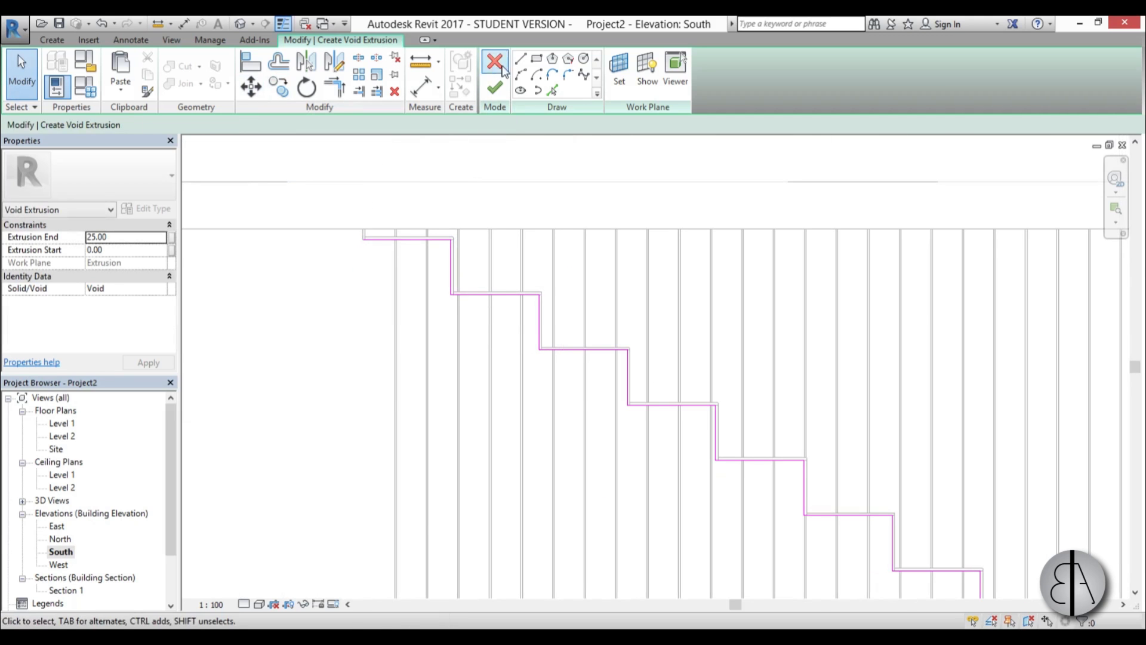
Close the void sketch with lines from the stair's upper end down to the Level 1 floor, along it, and up to the bottom tread's end
{"action": "left_click", "coordinate": [363, 238]}
{"action": "scroll", "coordinate": [364, 245], "scroll_direction": "down", "scroll_amount": 3}
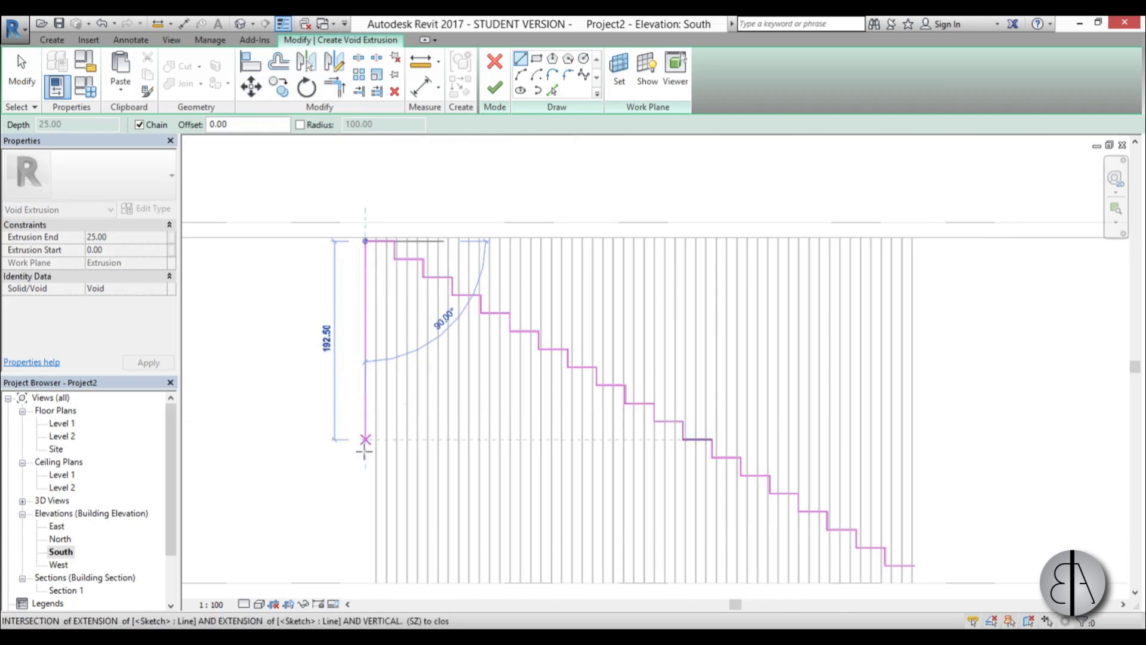
{"action": "middle_click_drag", "start_coordinate": [367, 442], "coordinate": [376, 349]}
{"action": "left_click", "coordinate": [380, 405]}
{"action": "scroll", "coordinate": [883, 400], "scroll_direction": "up", "scroll_amount": 2}
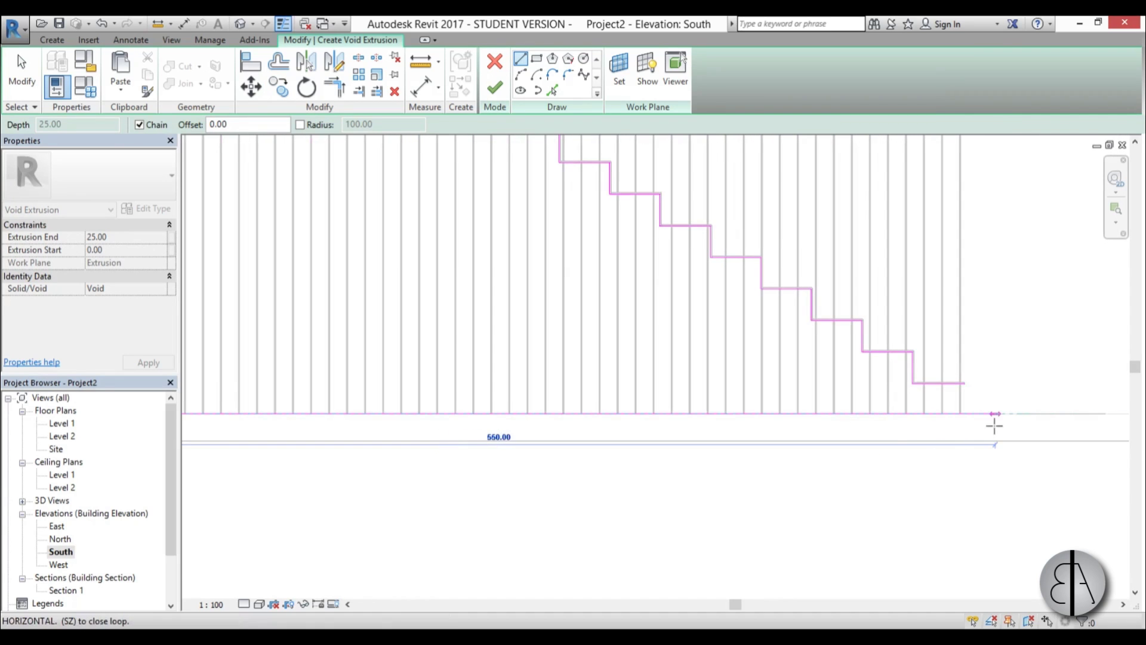
{"action": "scroll", "coordinate": [994, 425], "scroll_direction": "up", "scroll_amount": 3}
{"action": "left_click", "coordinate": [960, 404]}
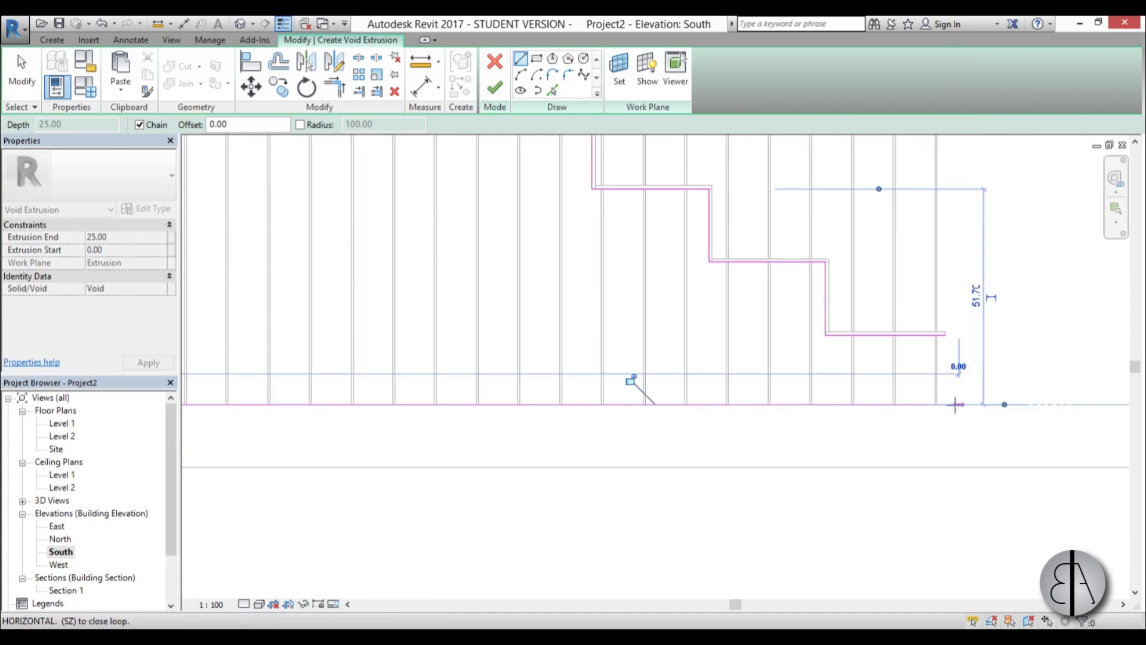
{"action": "left_click", "coordinate": [945, 334]}
{"action": "key", "text": "Escape"}
{"action": "key", "text": "Escape"}
{"action": "scroll", "coordinate": [859, 345], "scroll_direction": "down", "scroll_amount": 5}
{"action": "middle_click_drag", "start_coordinate": [745, 388], "coordinate": [528, 467]}
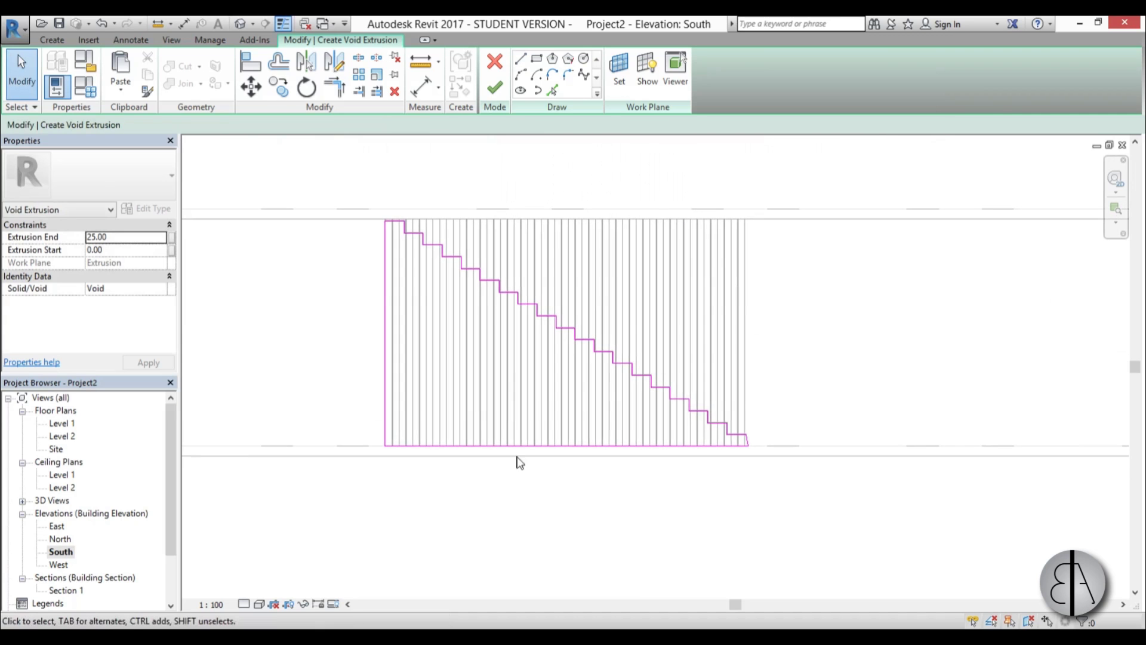
Finish the void sketch and, in the Level 1 plan, stretch the void beyond both sides of the stair
{"action": "left_click", "coordinate": [494, 87]}
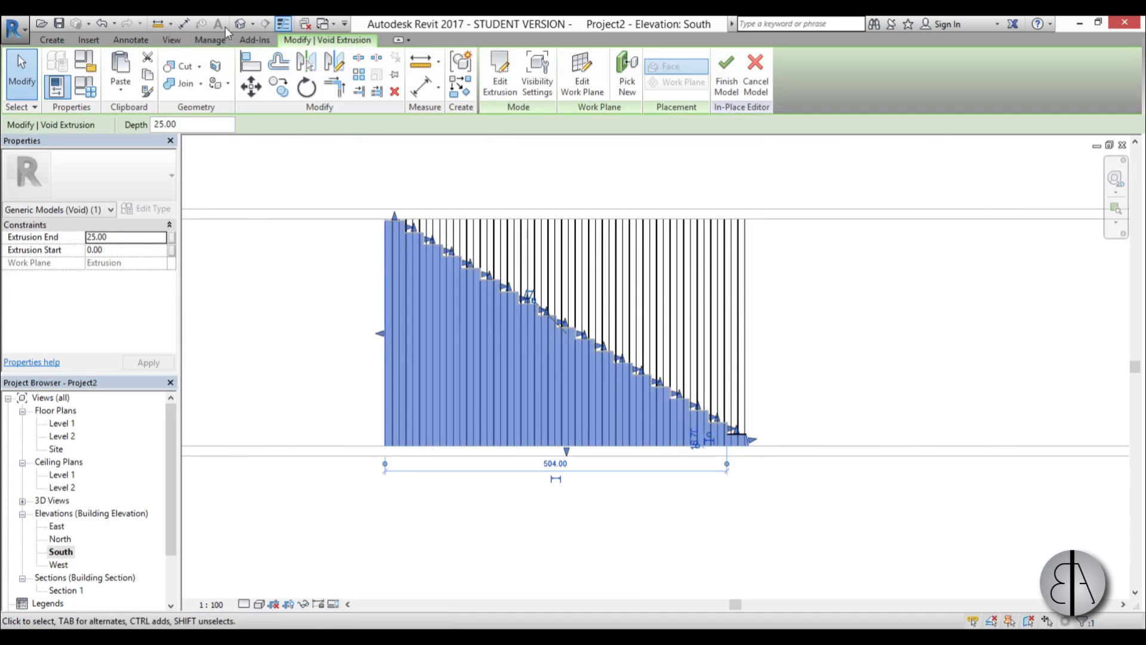
{"action": "double_click", "coordinate": [60, 423]}
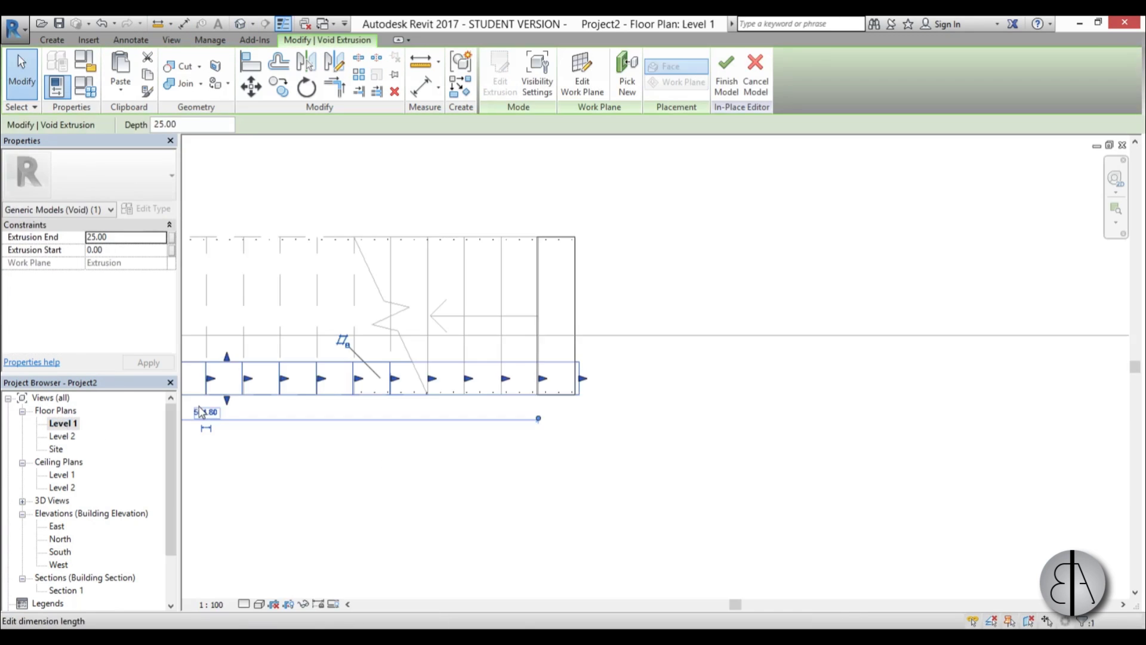
{"action": "left_click_drag", "start_coordinate": [573, 396], "coordinate": [569, 303]}
{"action": "left_click_drag", "start_coordinate": [569, 418], "coordinate": [570, 445]}
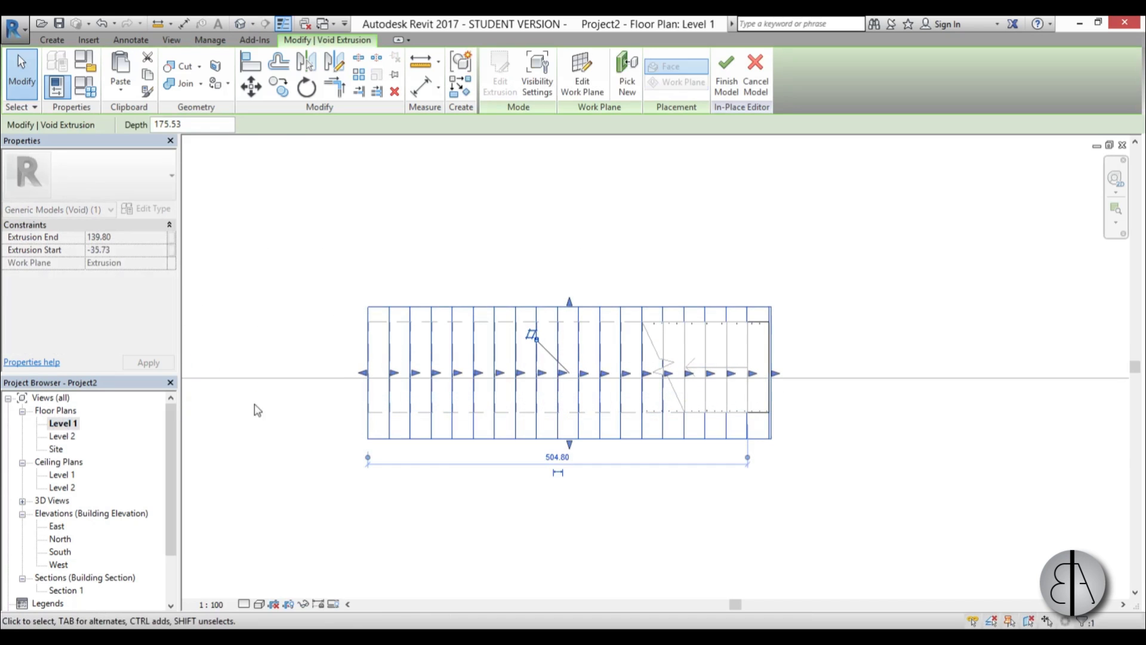
Check the rods beneath the stair in the 3D view and finish the in-place model
{"action": "left_click", "coordinate": [240, 23]}
{"action": "middle_click_drag", "start_coordinate": [678, 412], "coordinate": [449, 196], "text": "shift"}
{"action": "scroll", "coordinate": [449, 196], "scroll_direction": "up", "scroll_amount": 3}
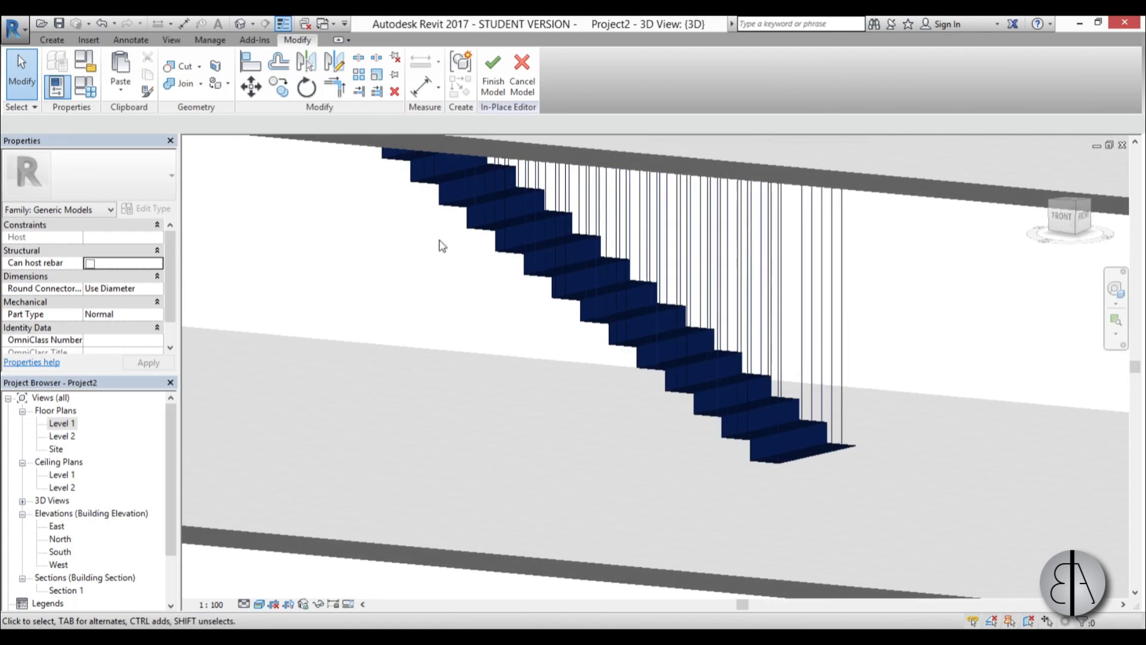
{"action": "left_click", "coordinate": [488, 91]}
{"action": "scroll", "coordinate": [495, 298], "scroll_direction": "down", "scroll_amount": 3}
{"action": "middle_click_drag", "start_coordinate": [495, 299], "coordinate": [488, 460], "text": "shift"}
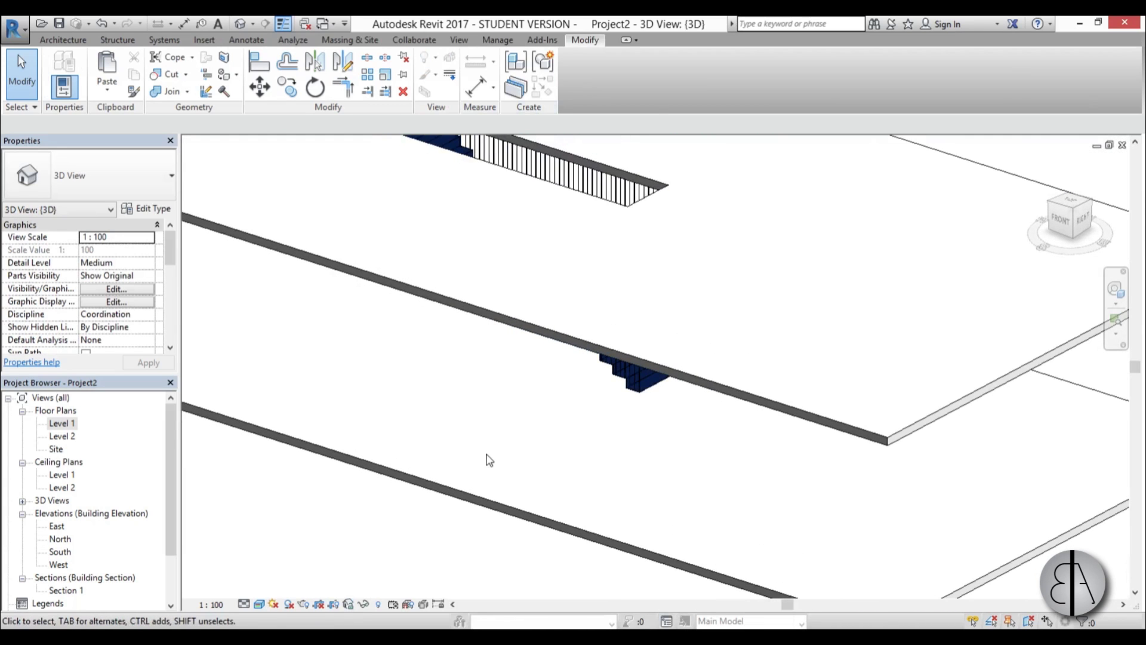
Create a perspective camera view from the Level 1 plan, looking from beyond the stair's lower end toward the stair
{"action": "double_click", "coordinate": [62, 423]}
{"action": "scroll", "coordinate": [486, 310], "scroll_direction": "down", "scroll_amount": 2}
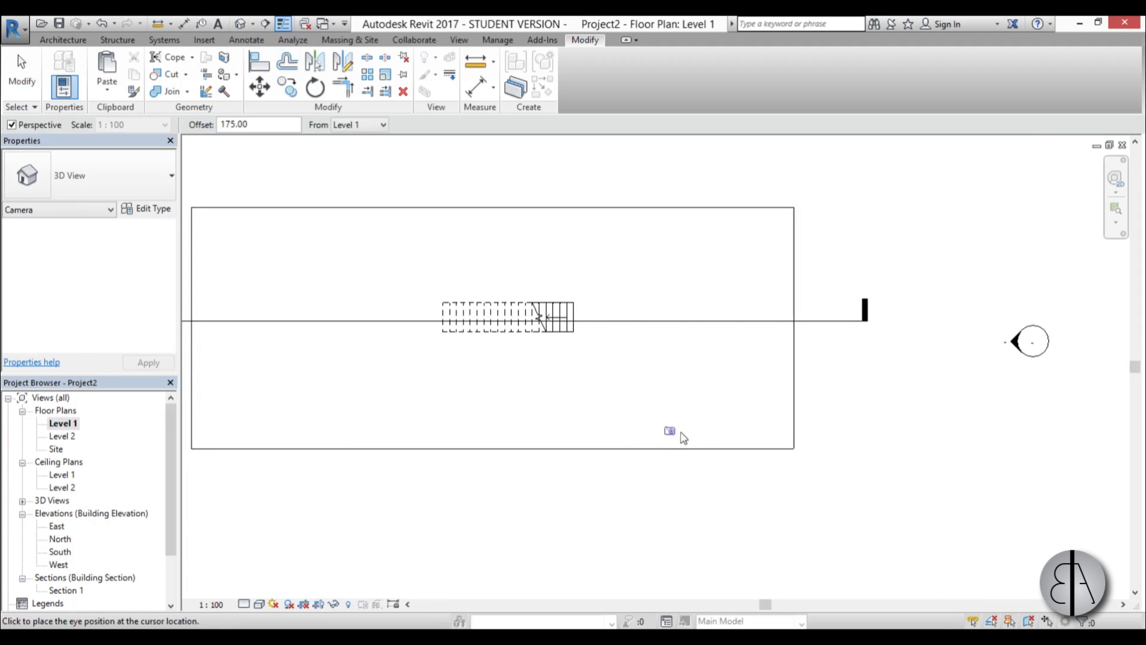
{"action": "left_click", "coordinate": [336, 213]}
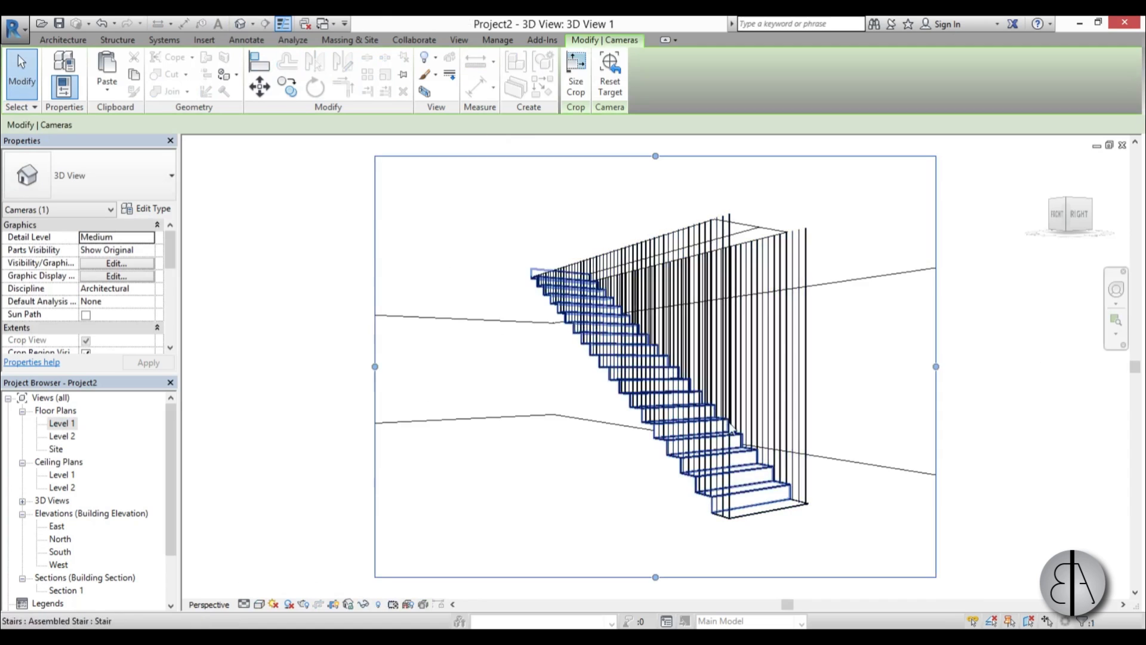